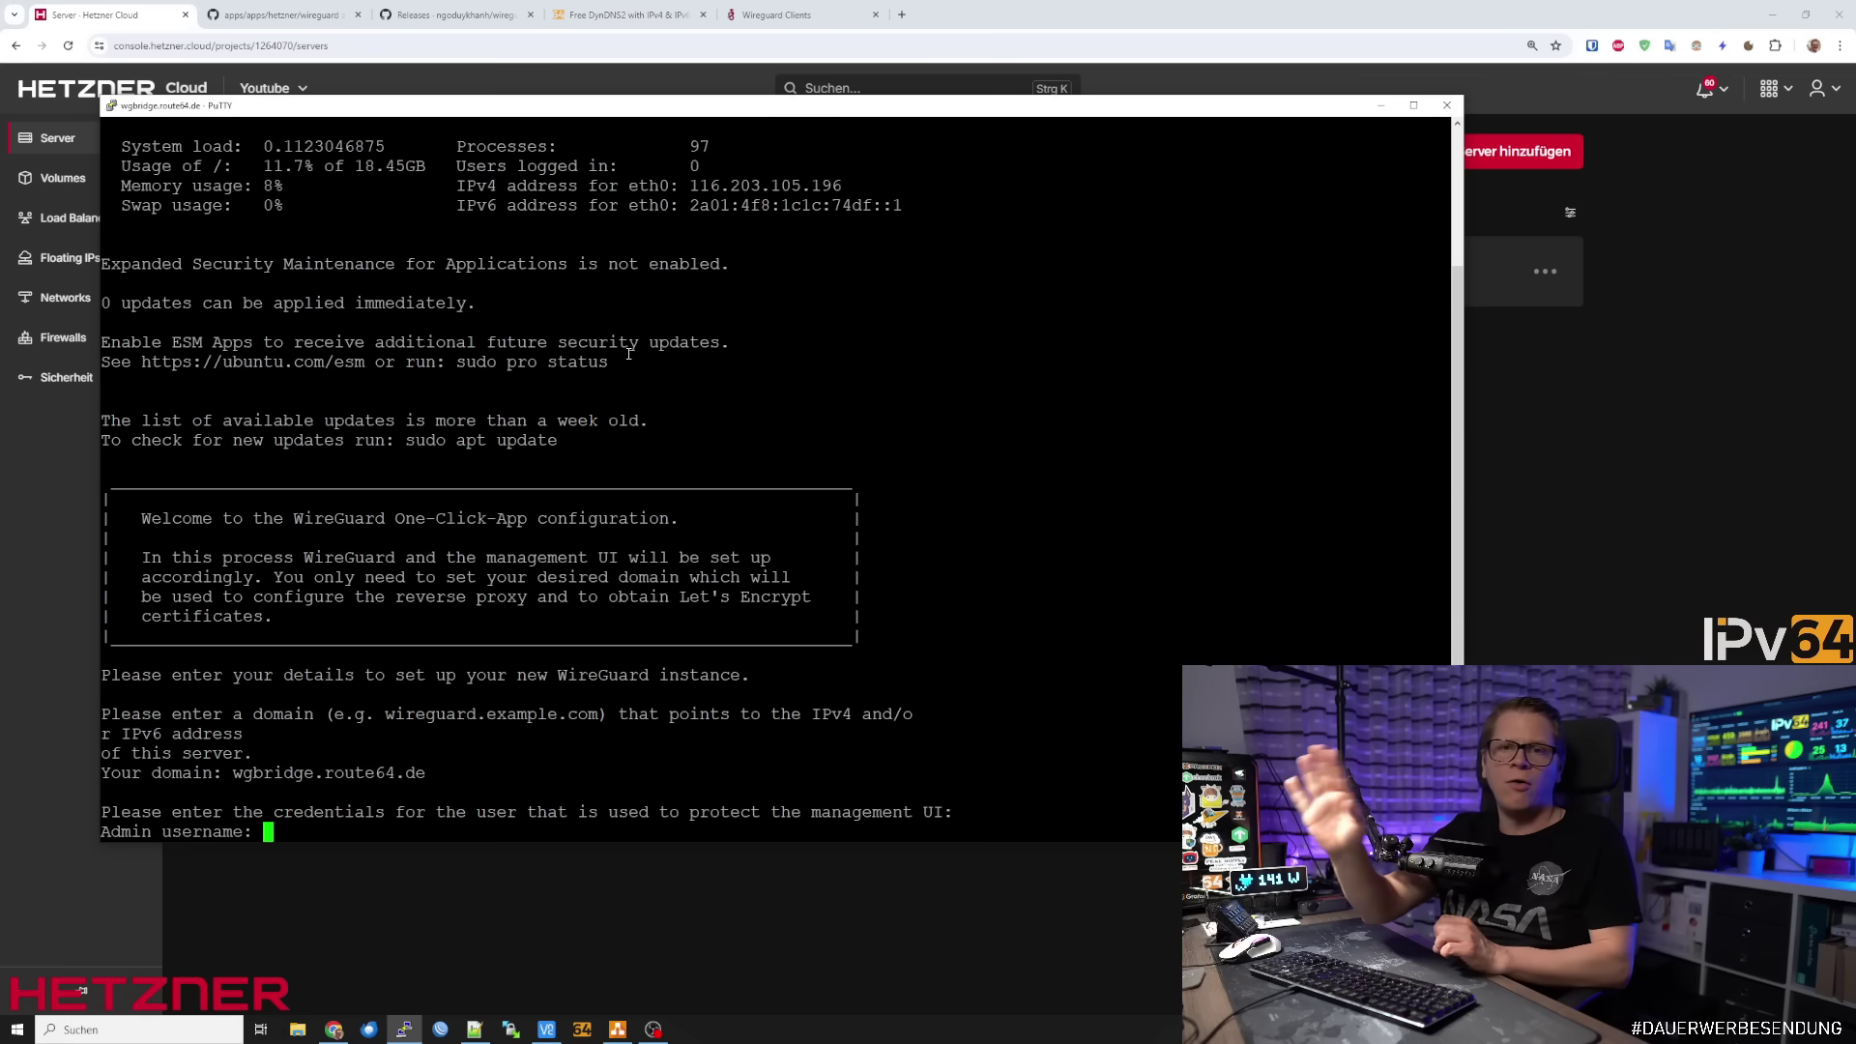
Enter admin as the username and set the admin password twice
{"action": "type", "text": "admin"}
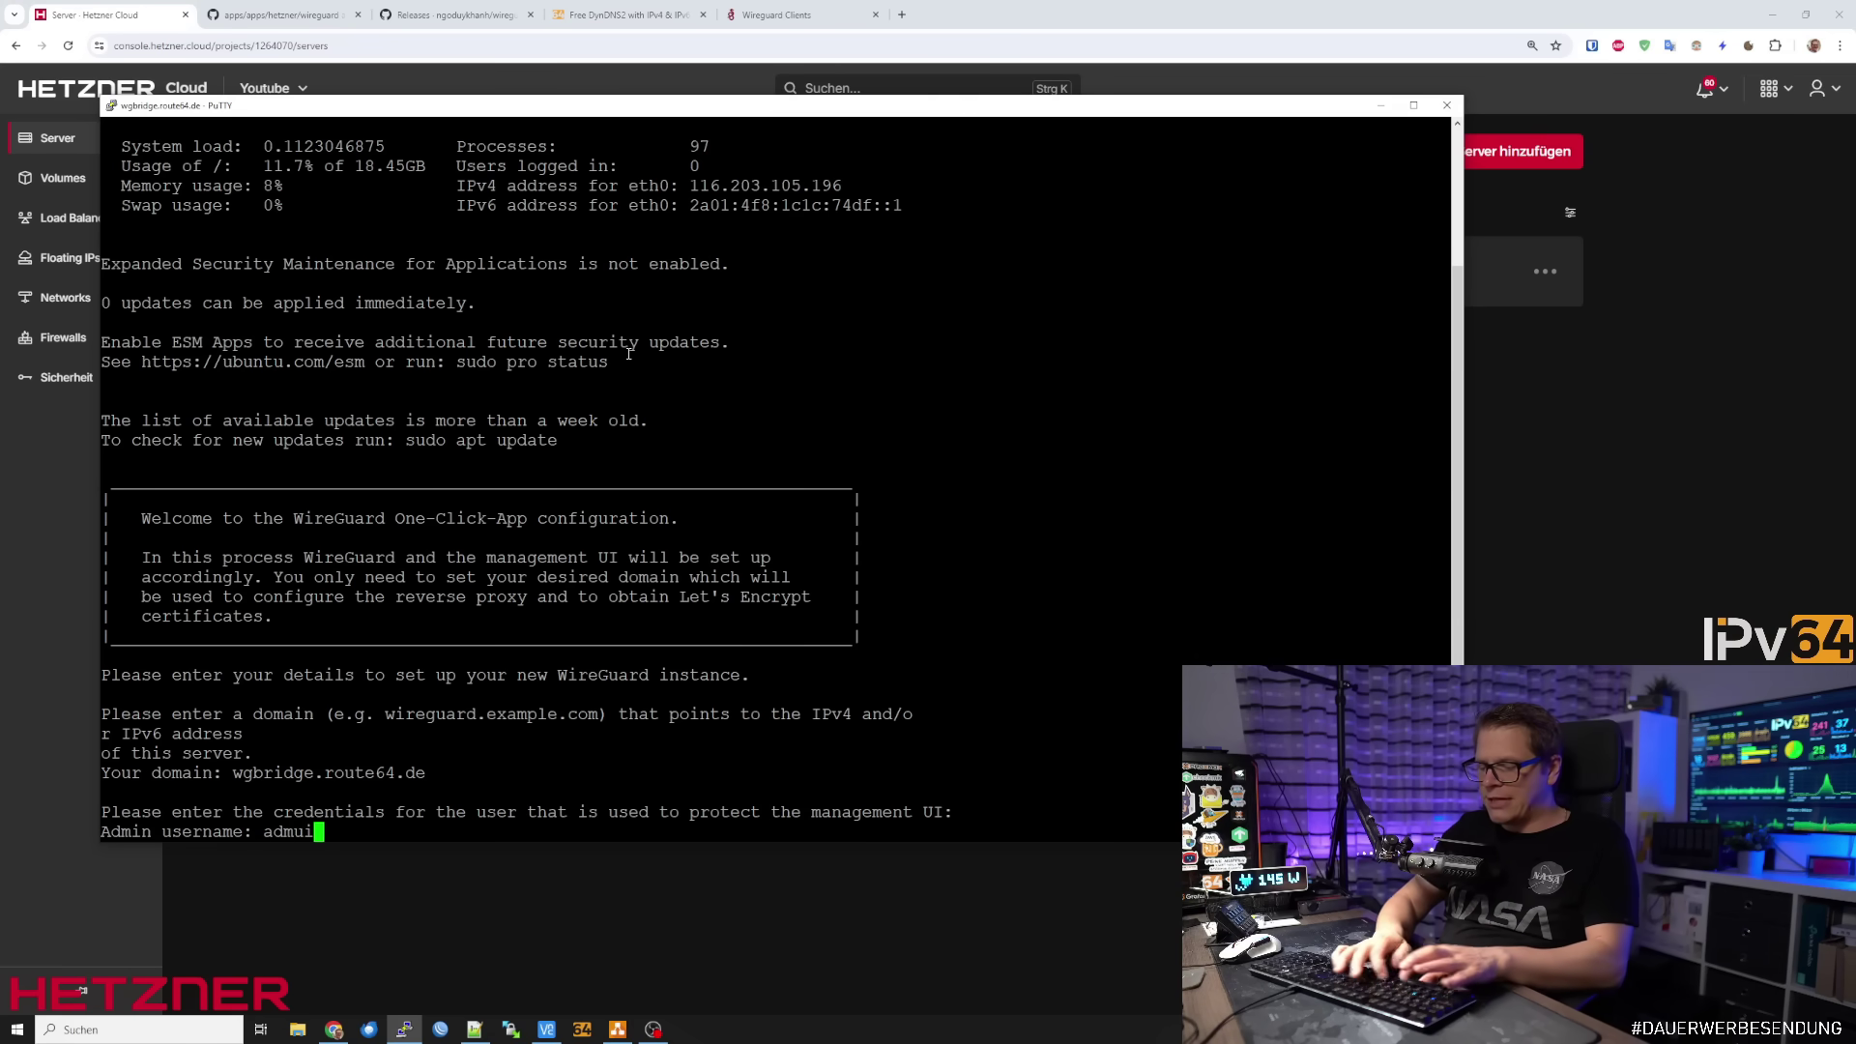
{"action": "key", "text": "Return"}
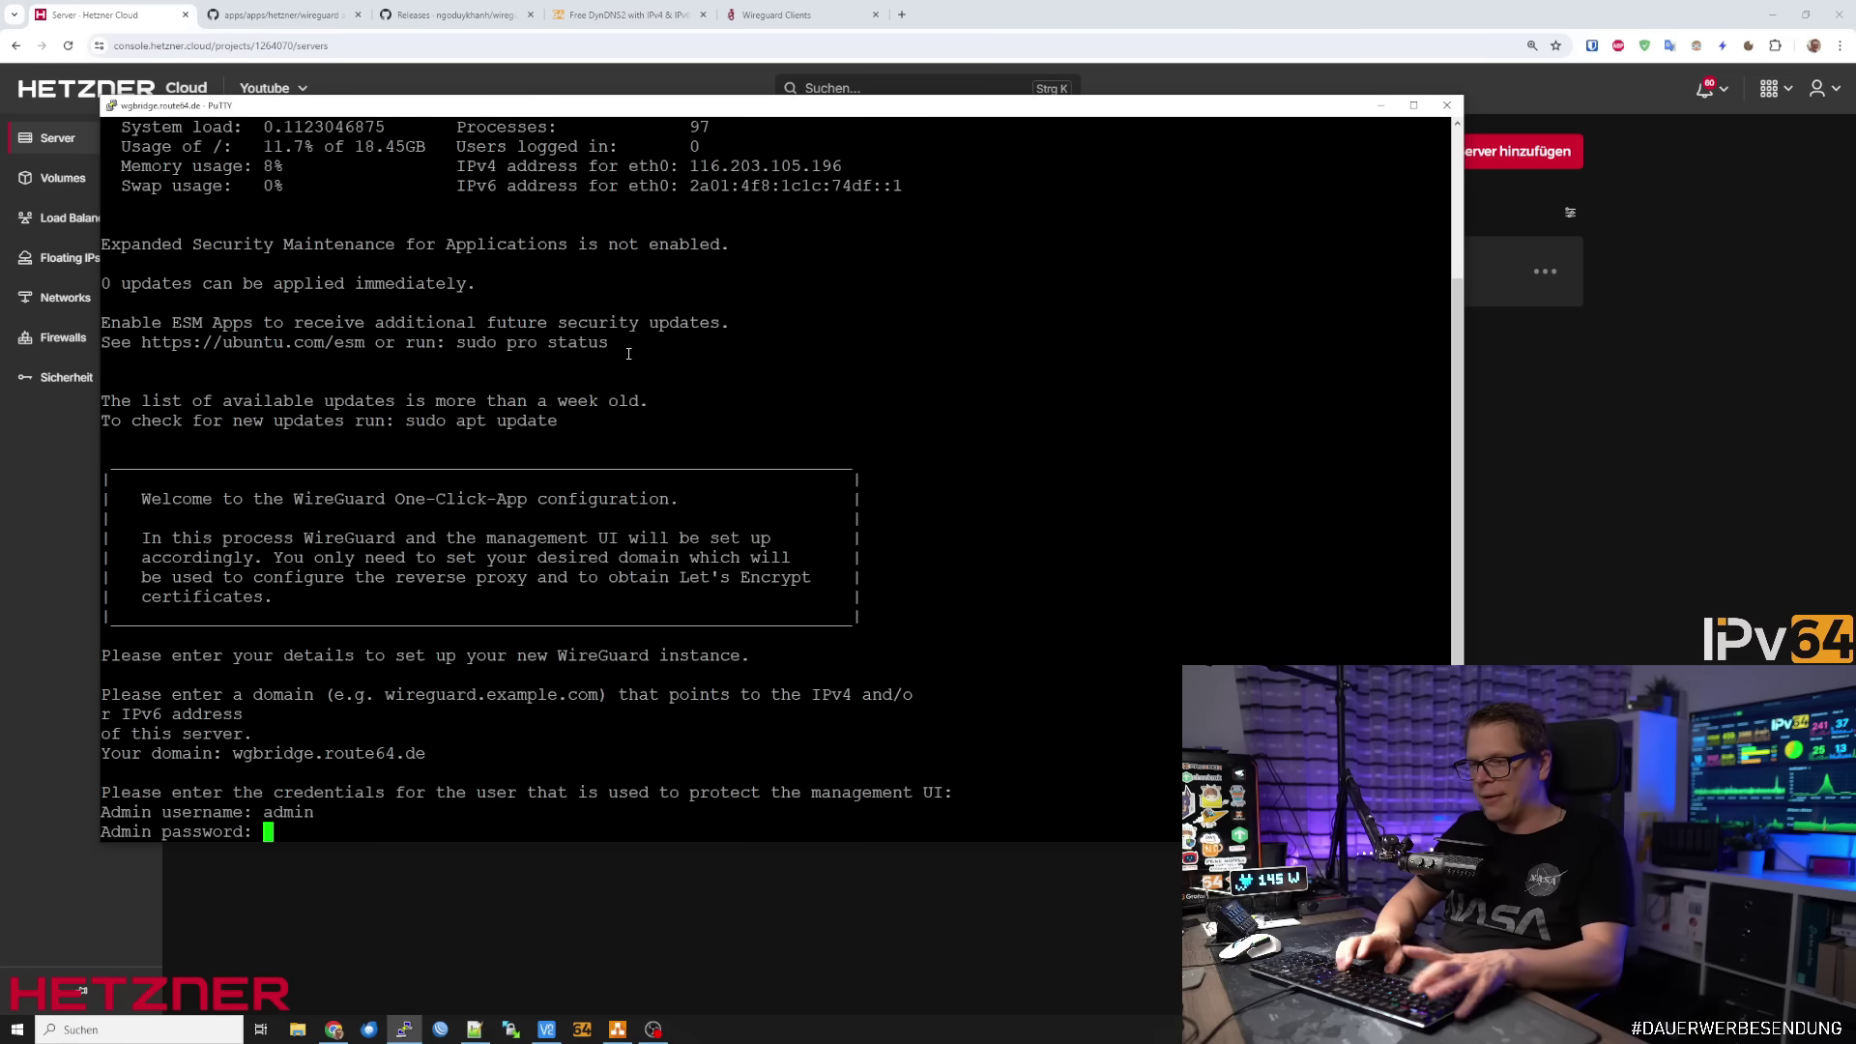
{"action": "key", "text": "Return"}
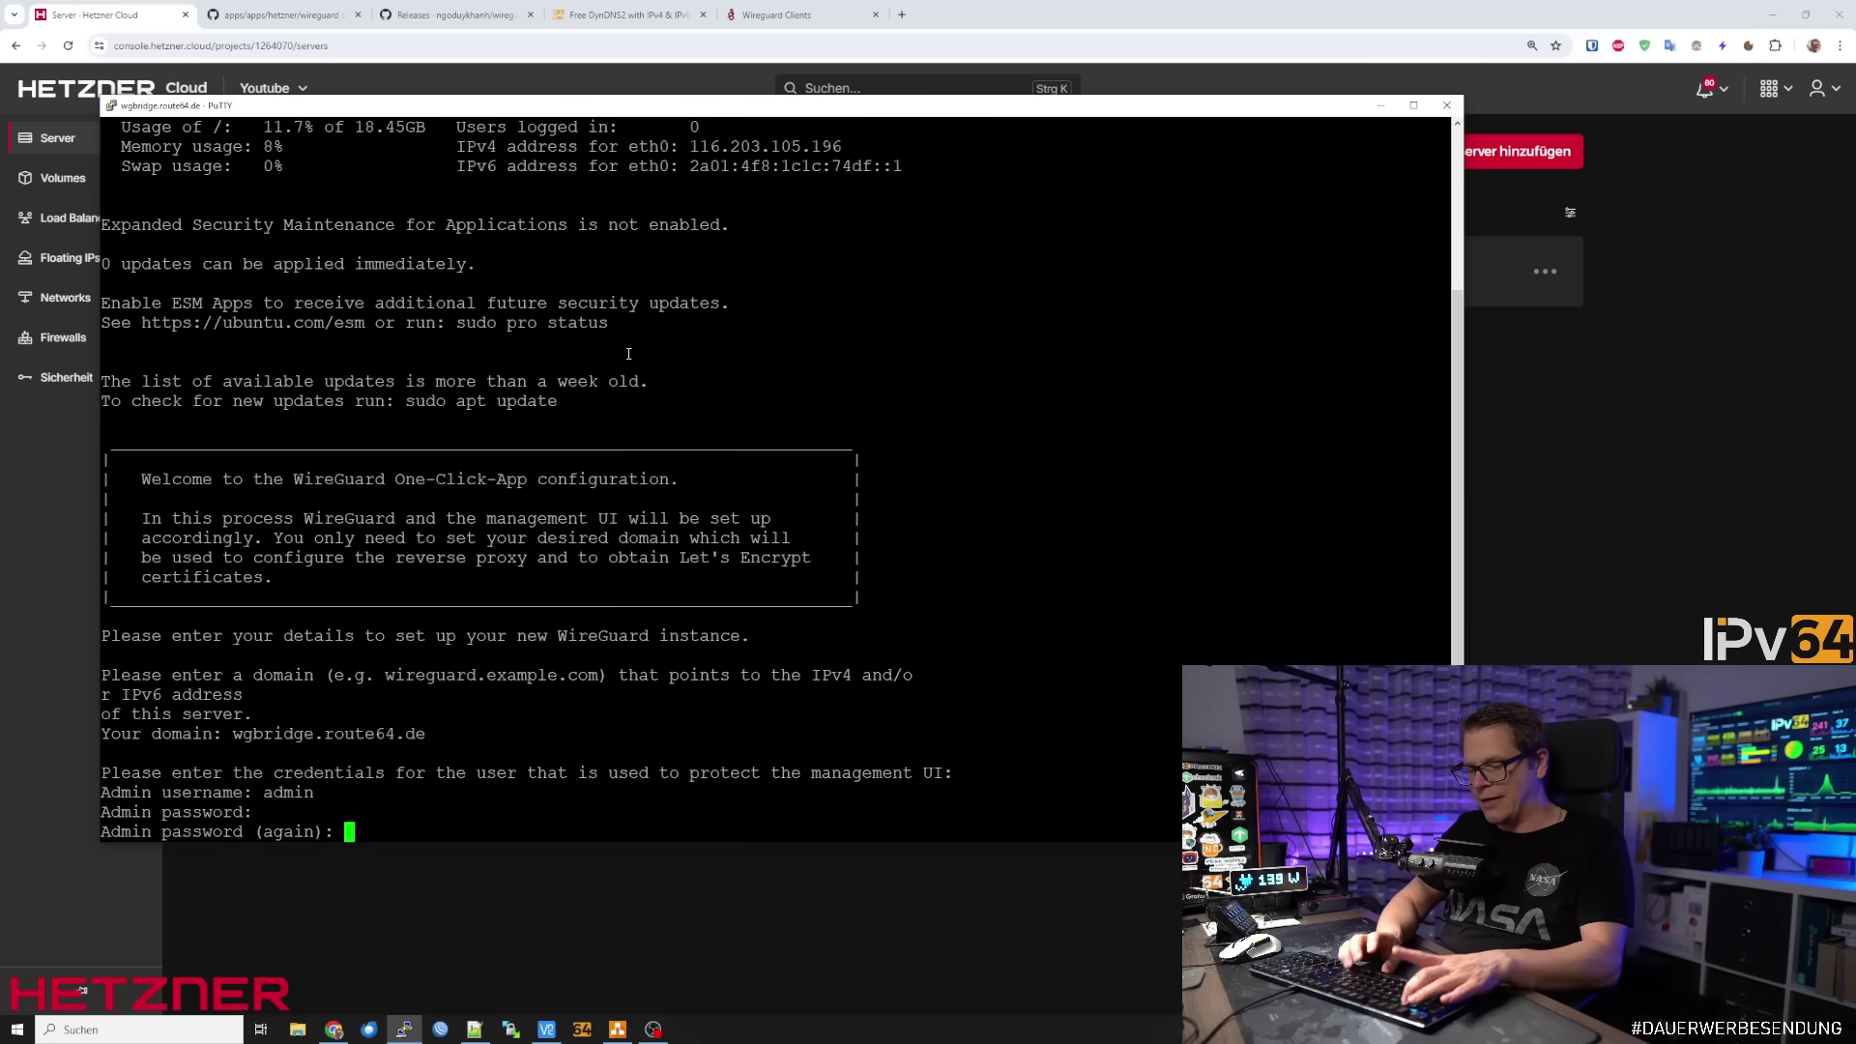
{"action": "key", "text": "Return"}
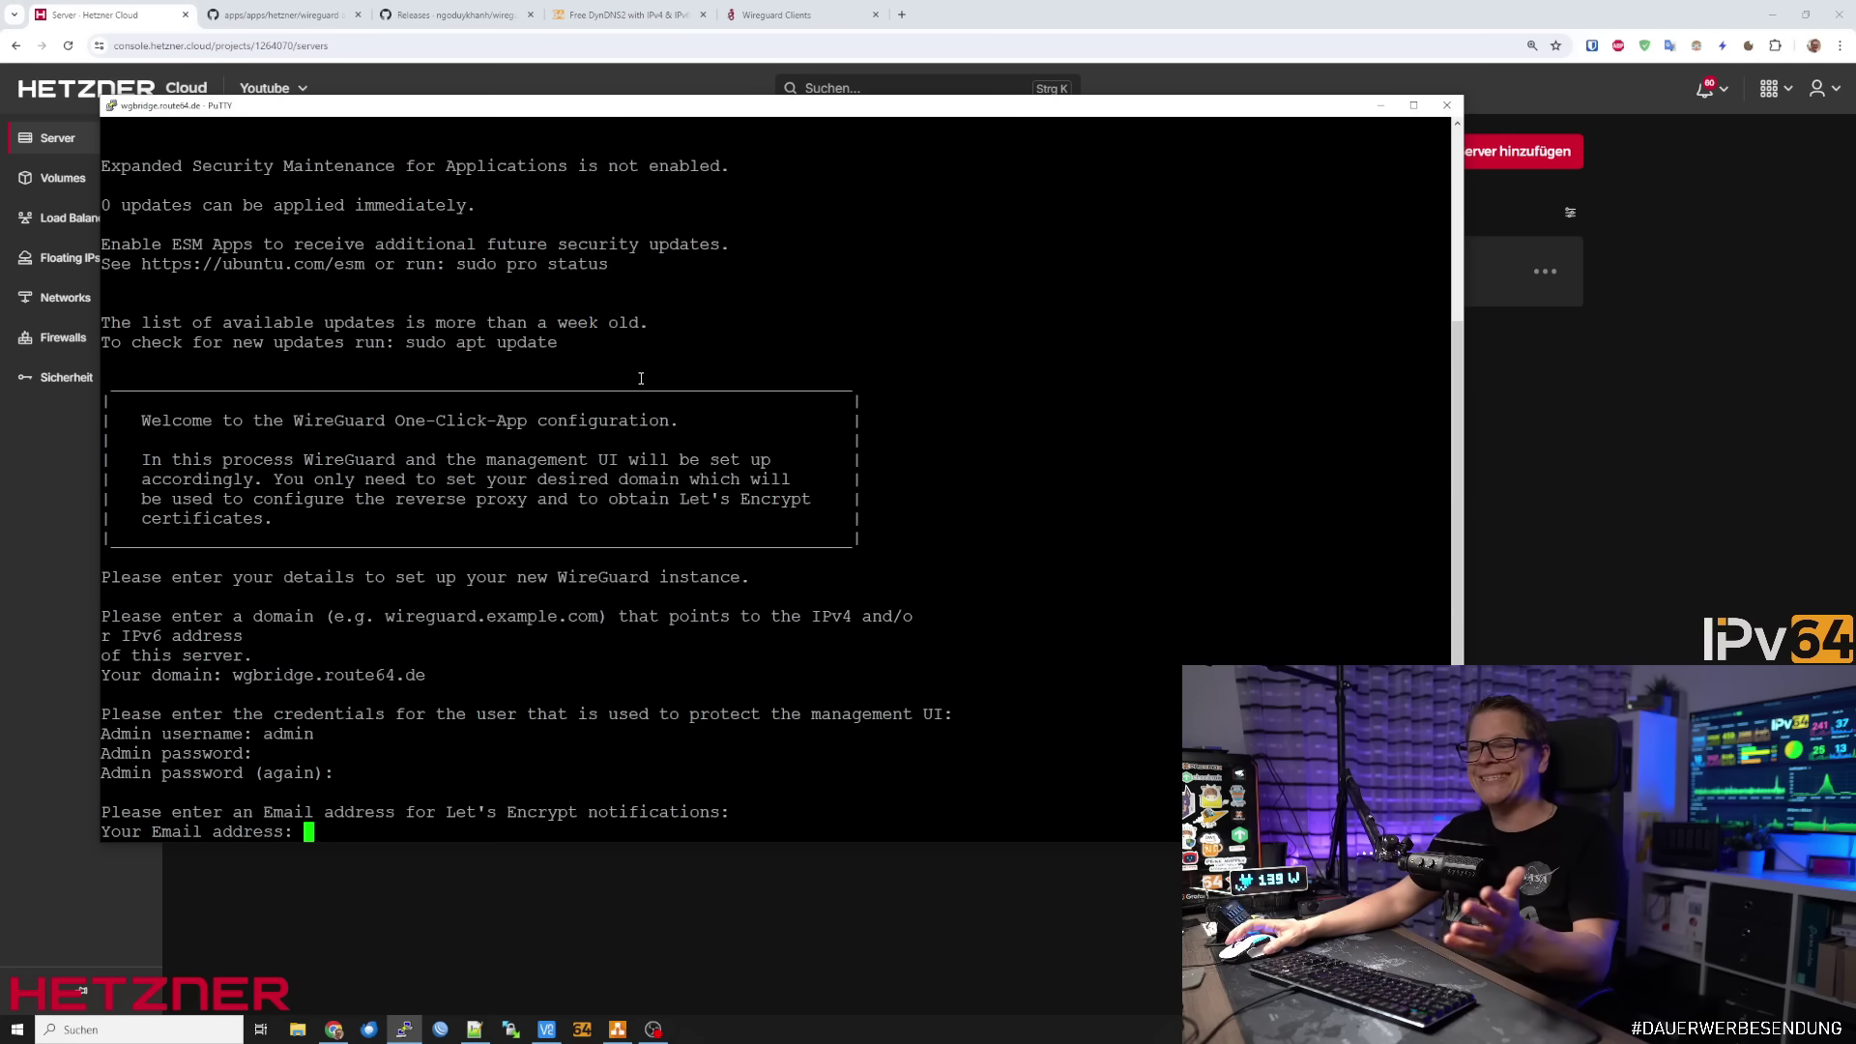
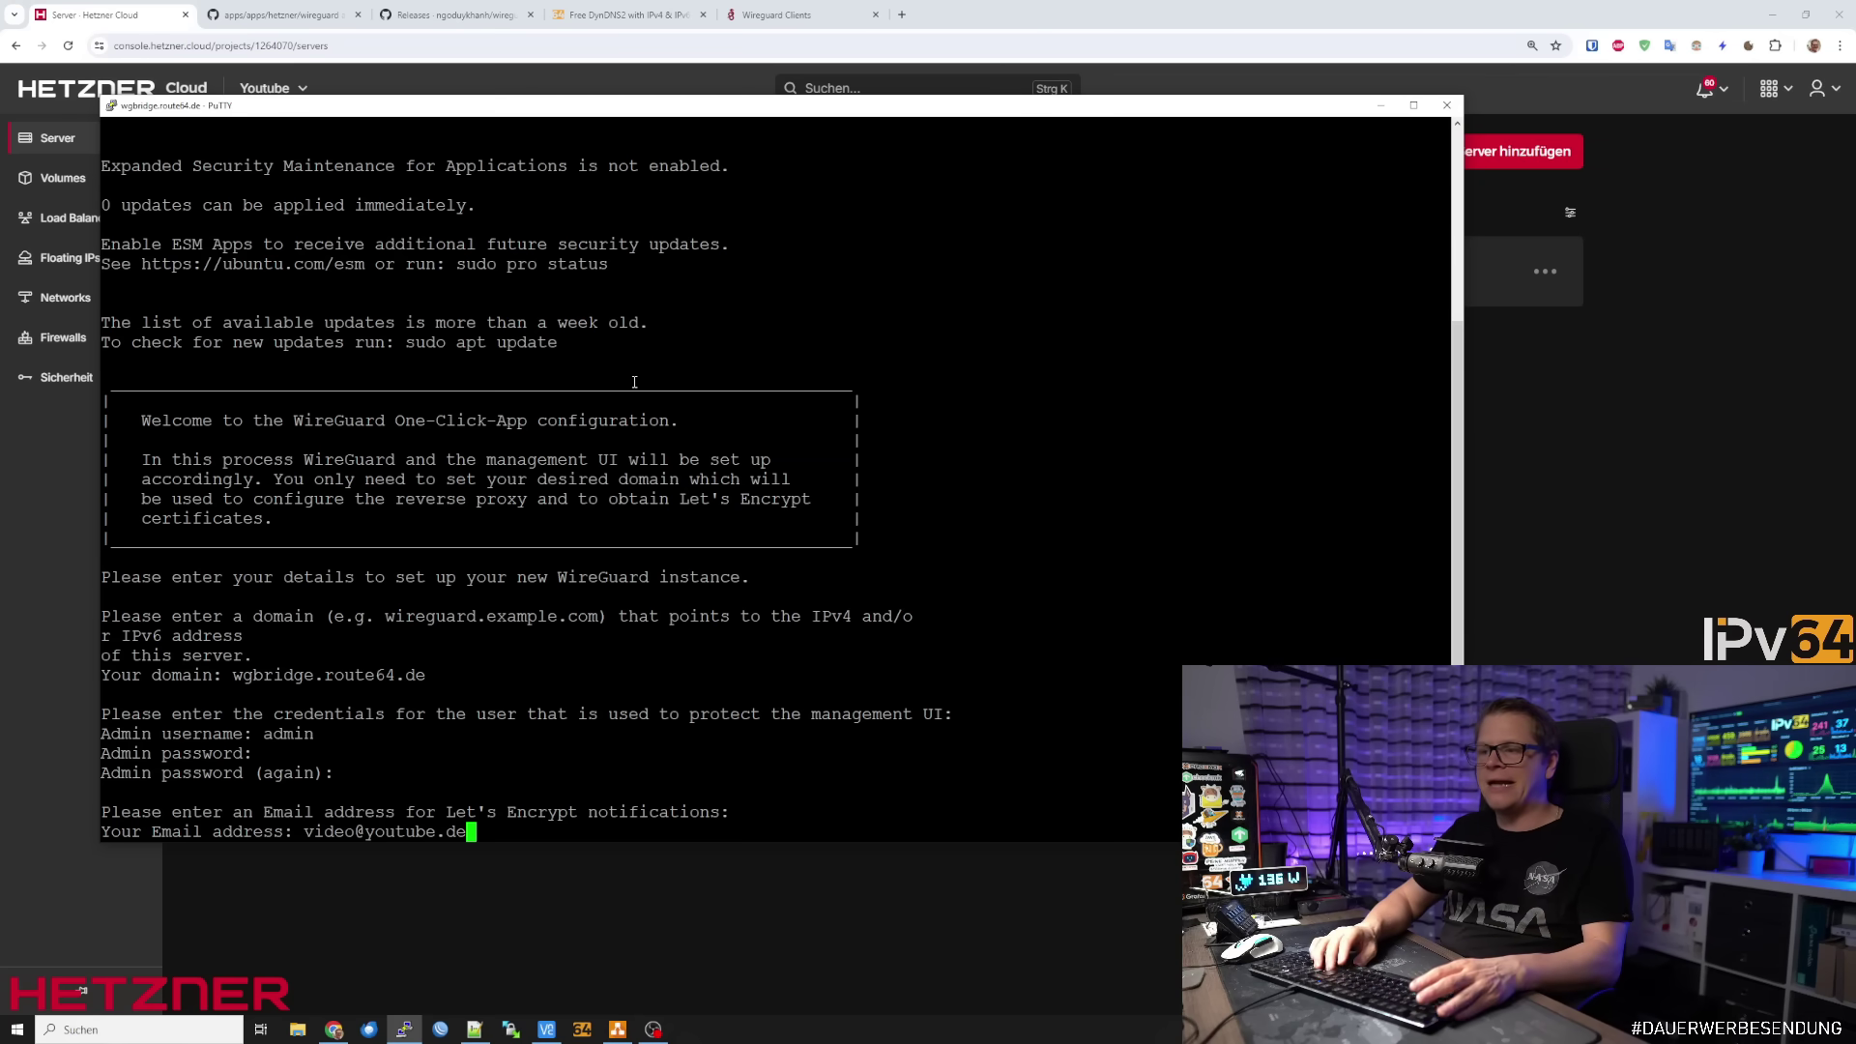
Enter the Let's Encrypt notification email, answer y, and start the WireGuard installation
{"action": "key", "text": "Return"}
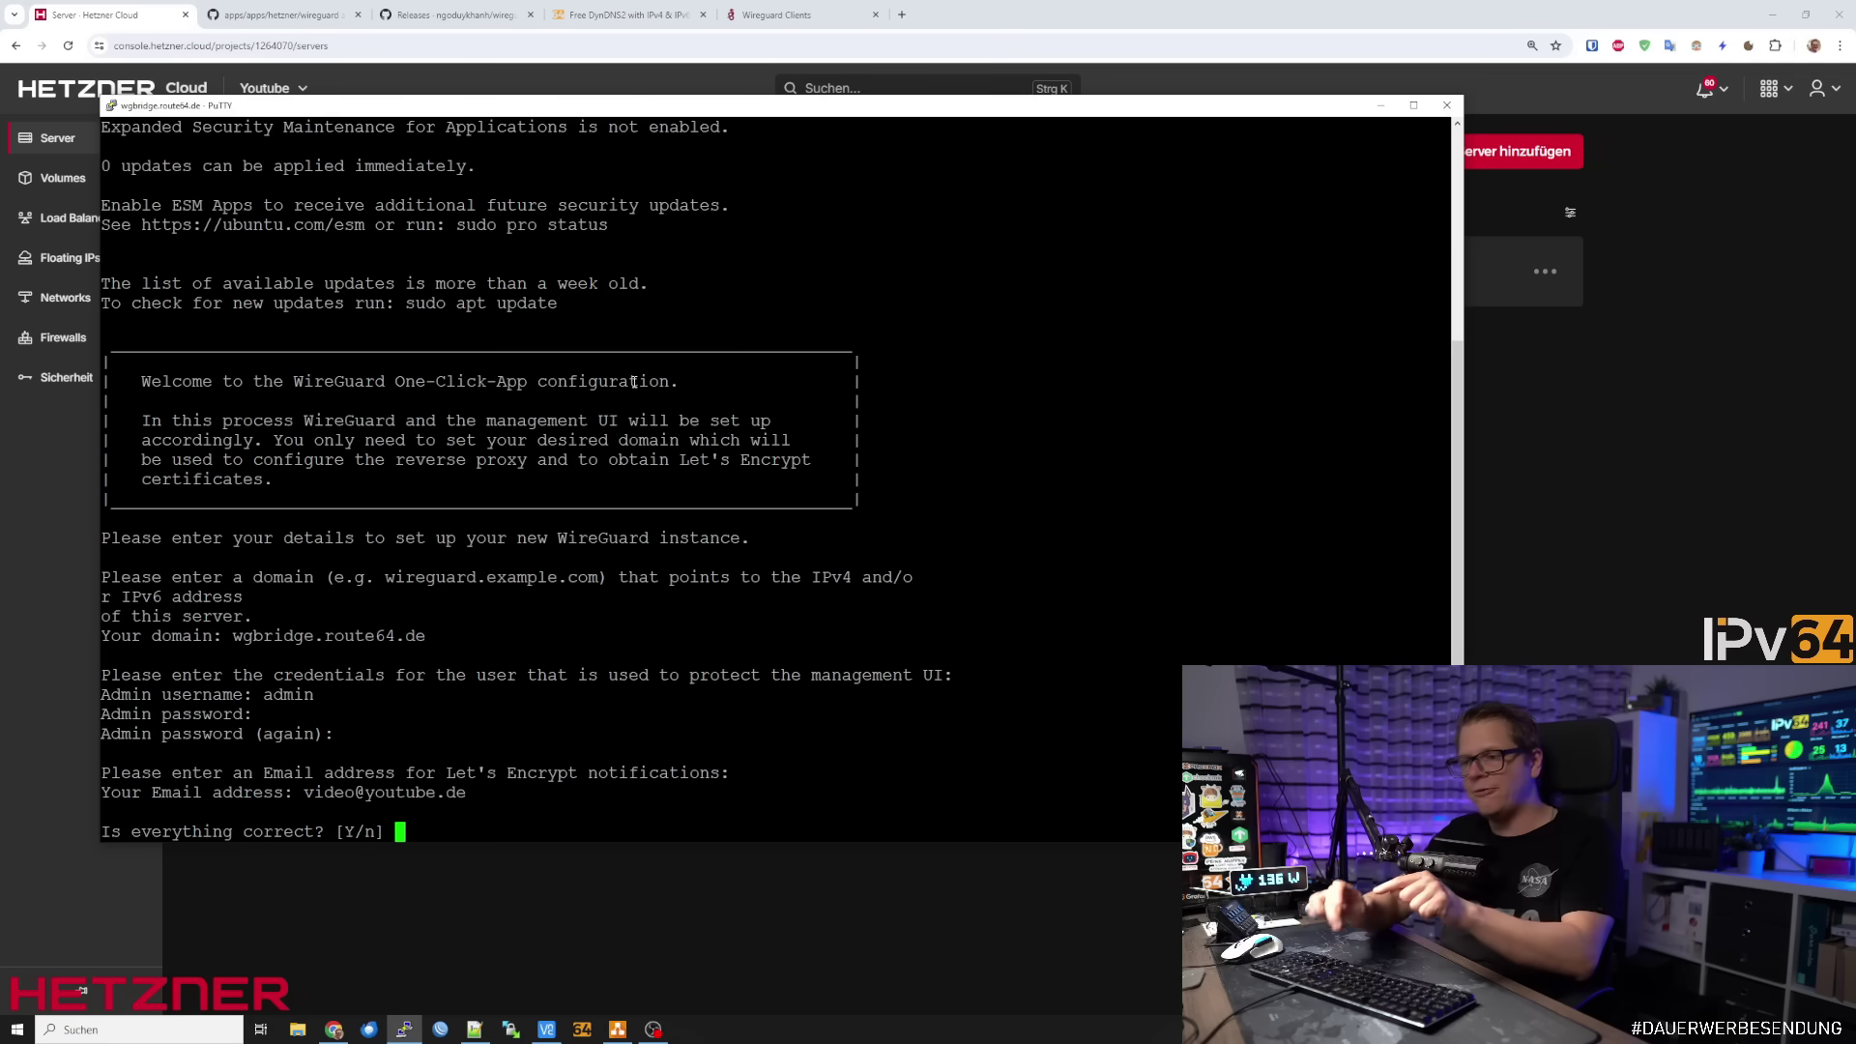
{"action": "type", "text": "y"}
{"action": "key", "text": "Return"}
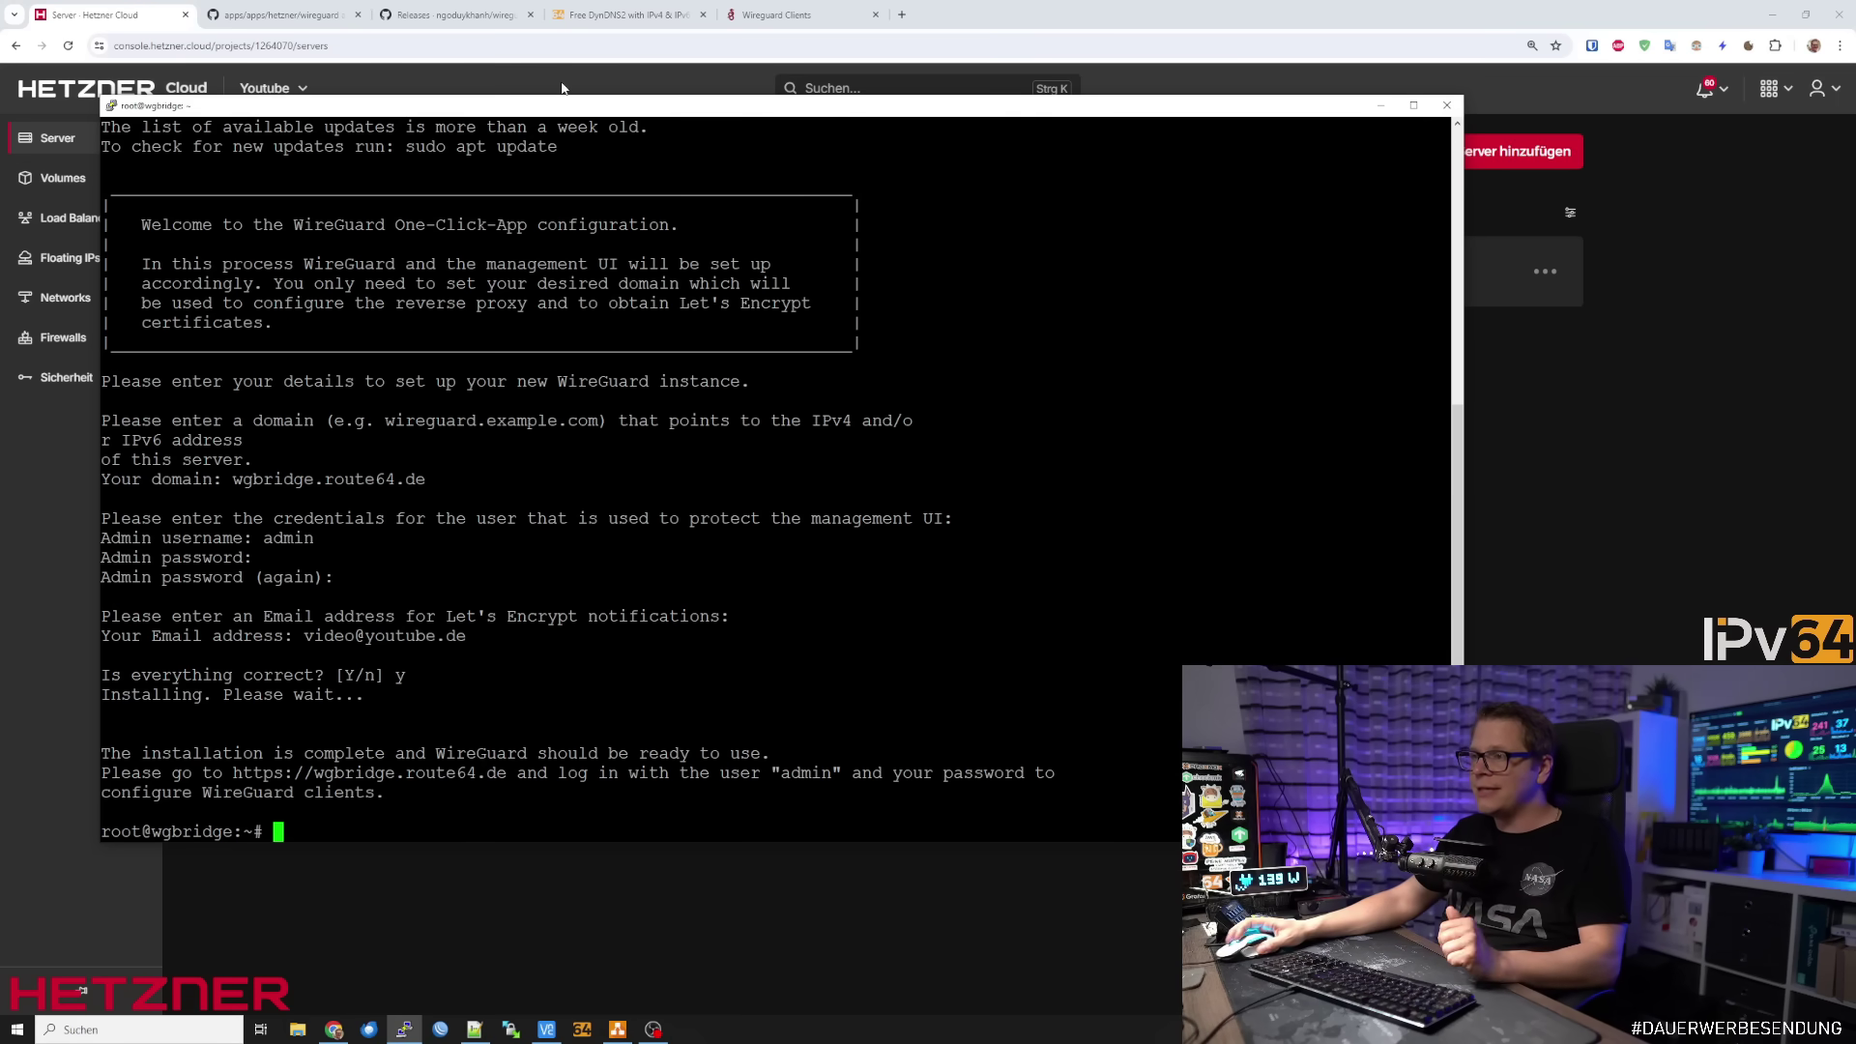
Load wgbridge.route64.de in a new browser tab
{"action": "left_click", "coordinate": [901, 16]}
{"action": "type", "text": "wgbridge.route64.de"}
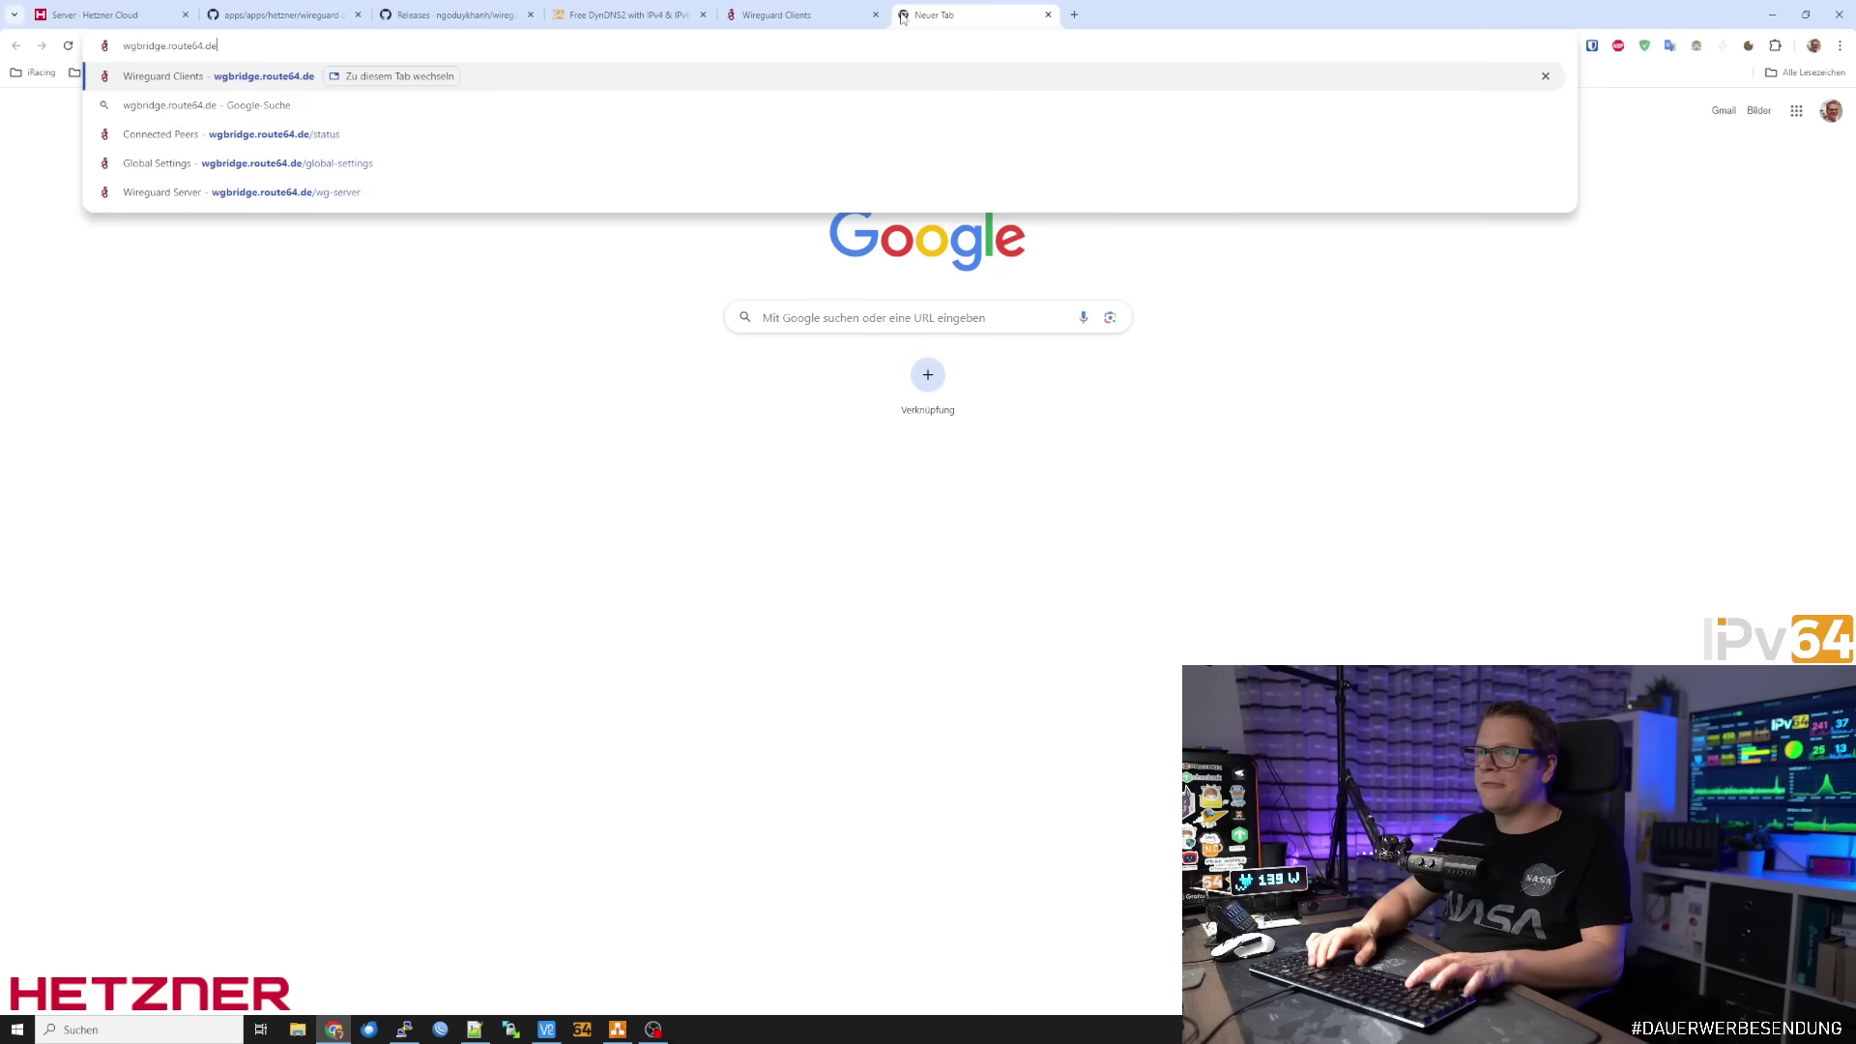
{"action": "key", "text": "Return"}
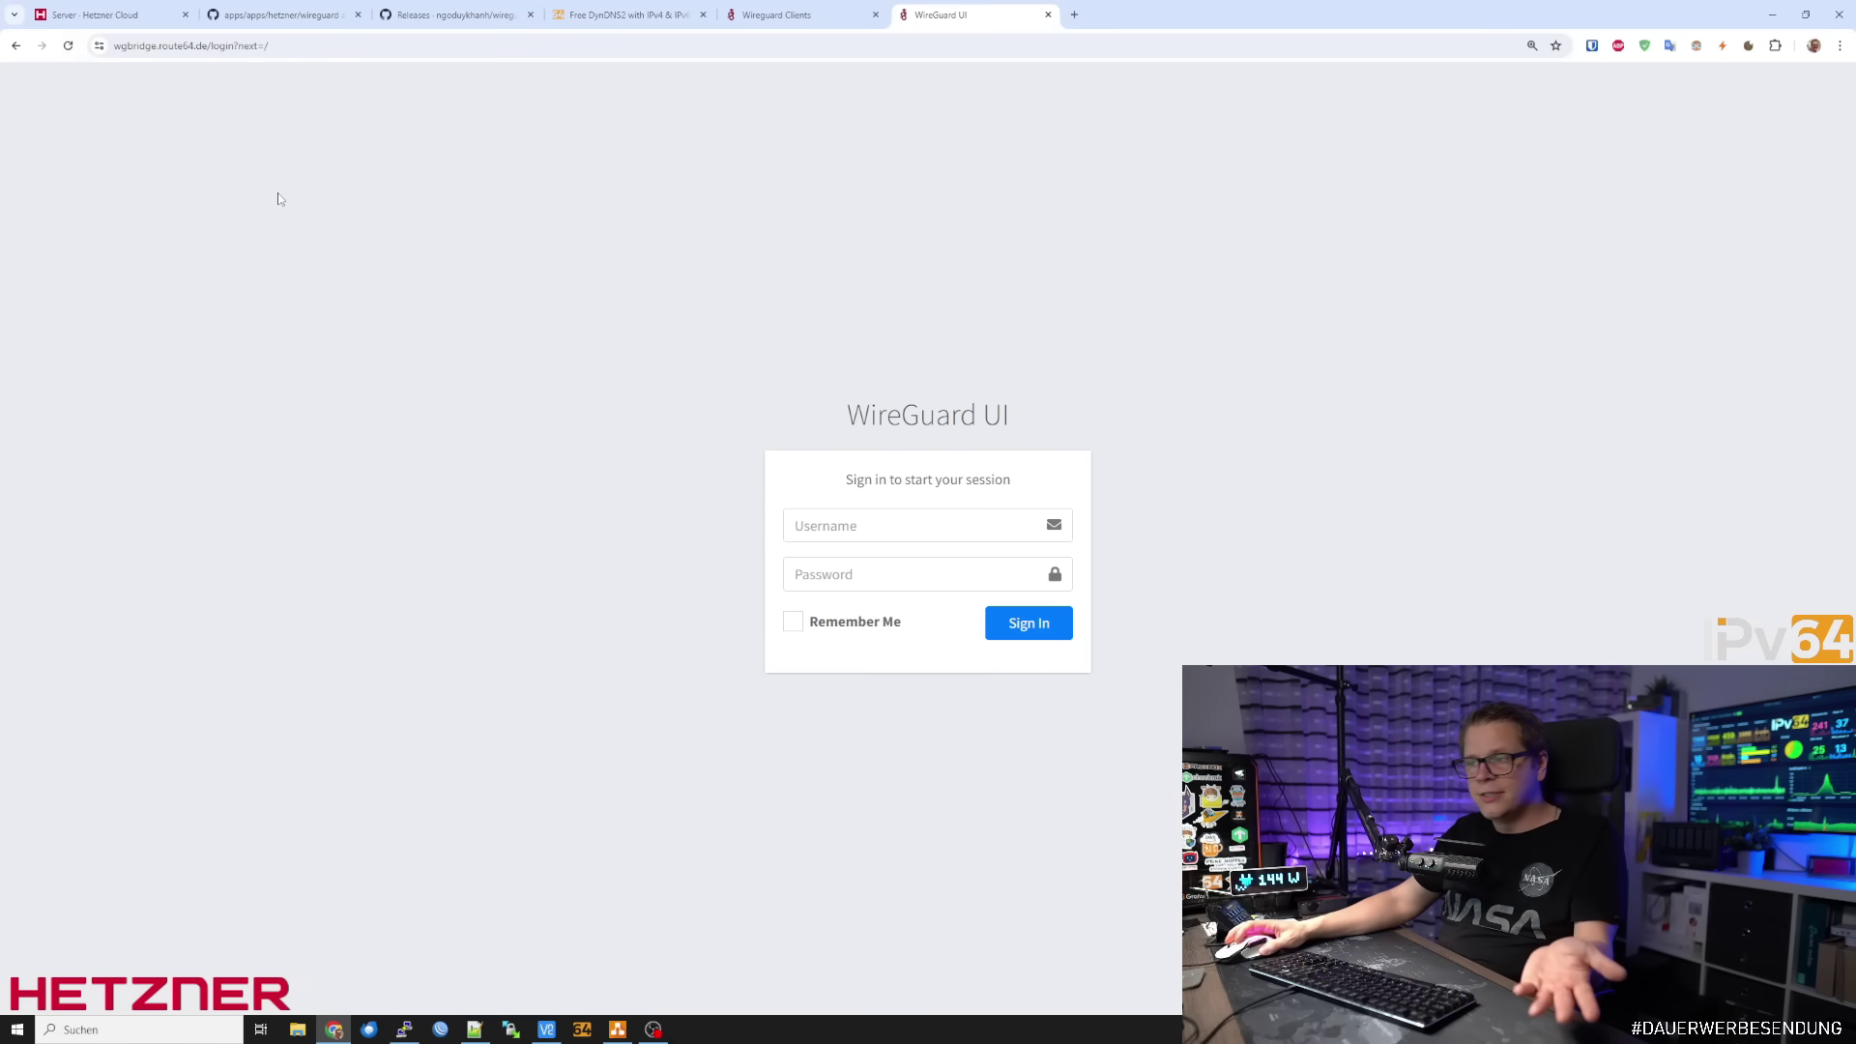
Sign in as admin with the password and dismiss the save-password offer
{"action": "left_click", "coordinate": [924, 518]}
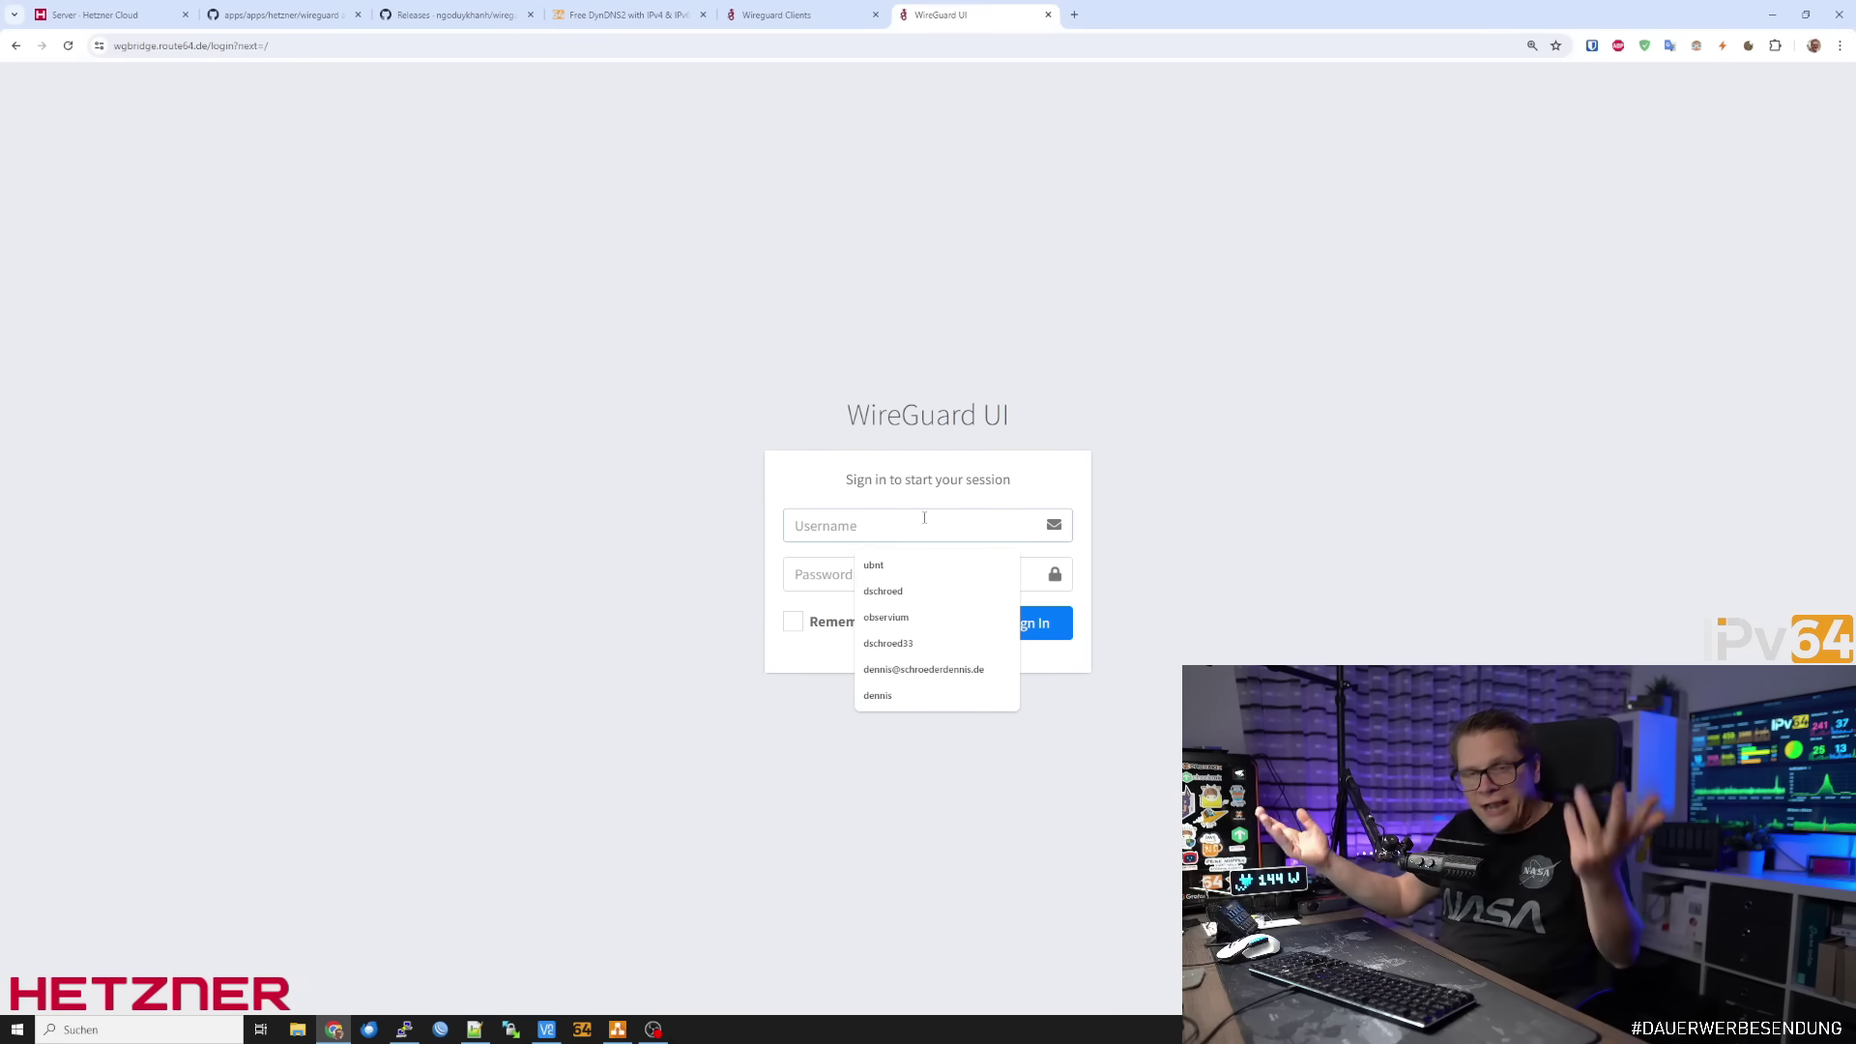
{"action": "type", "text": "admin"}
{"action": "key", "text": "Tab"}
{"action": "type", "text": "•••••••••"}
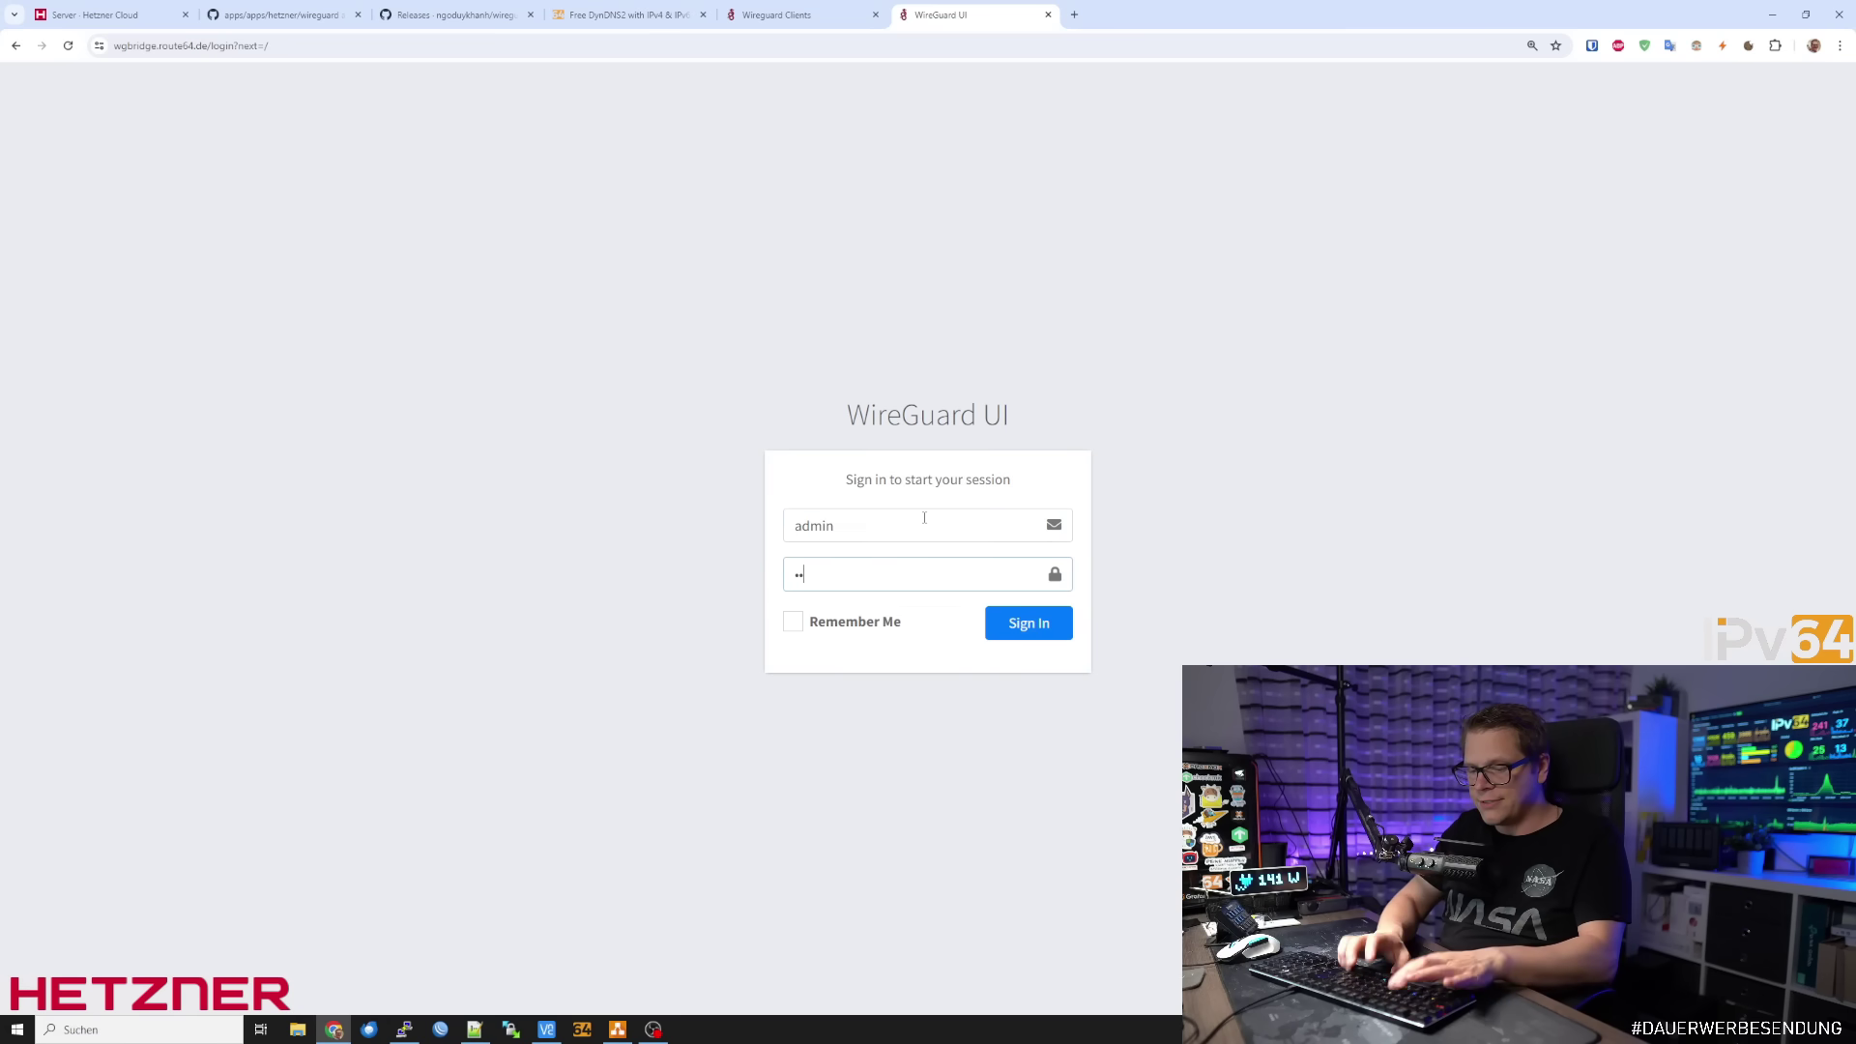
{"action": "key", "text": "Return"}
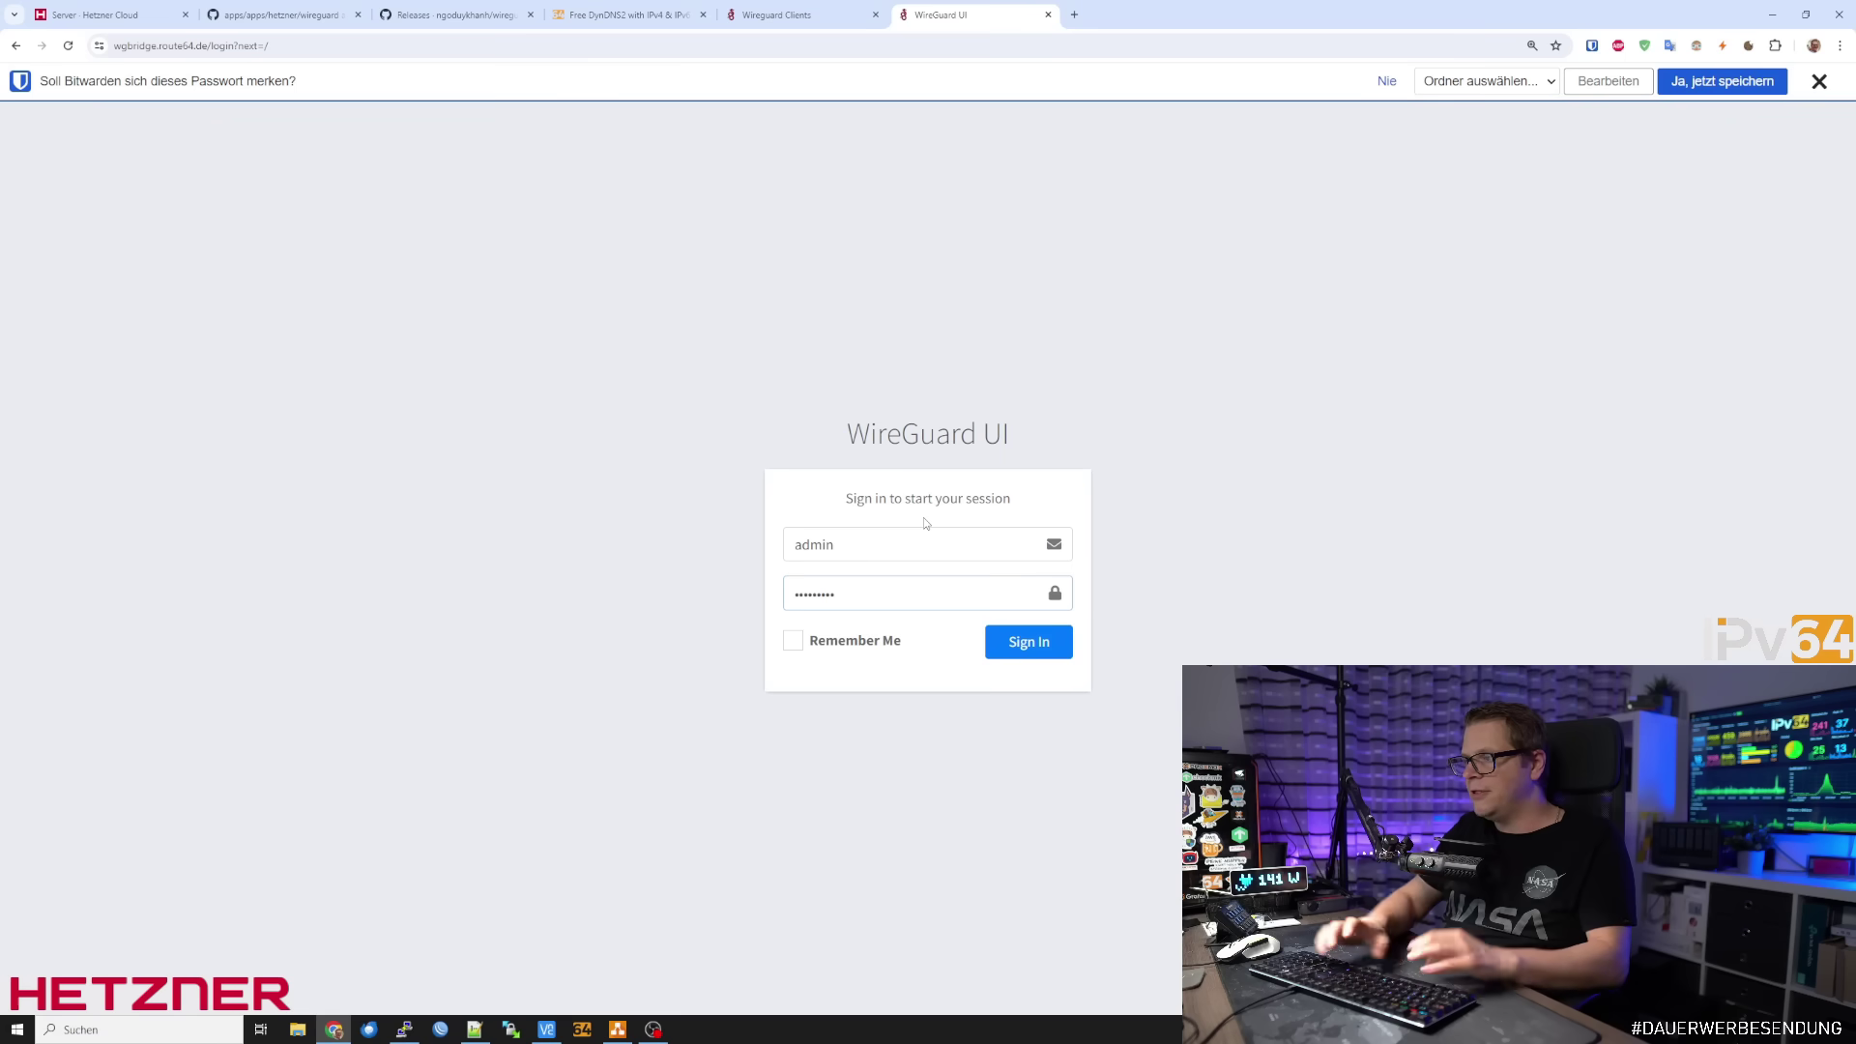
{"action": "left_click", "coordinate": [1819, 81]}
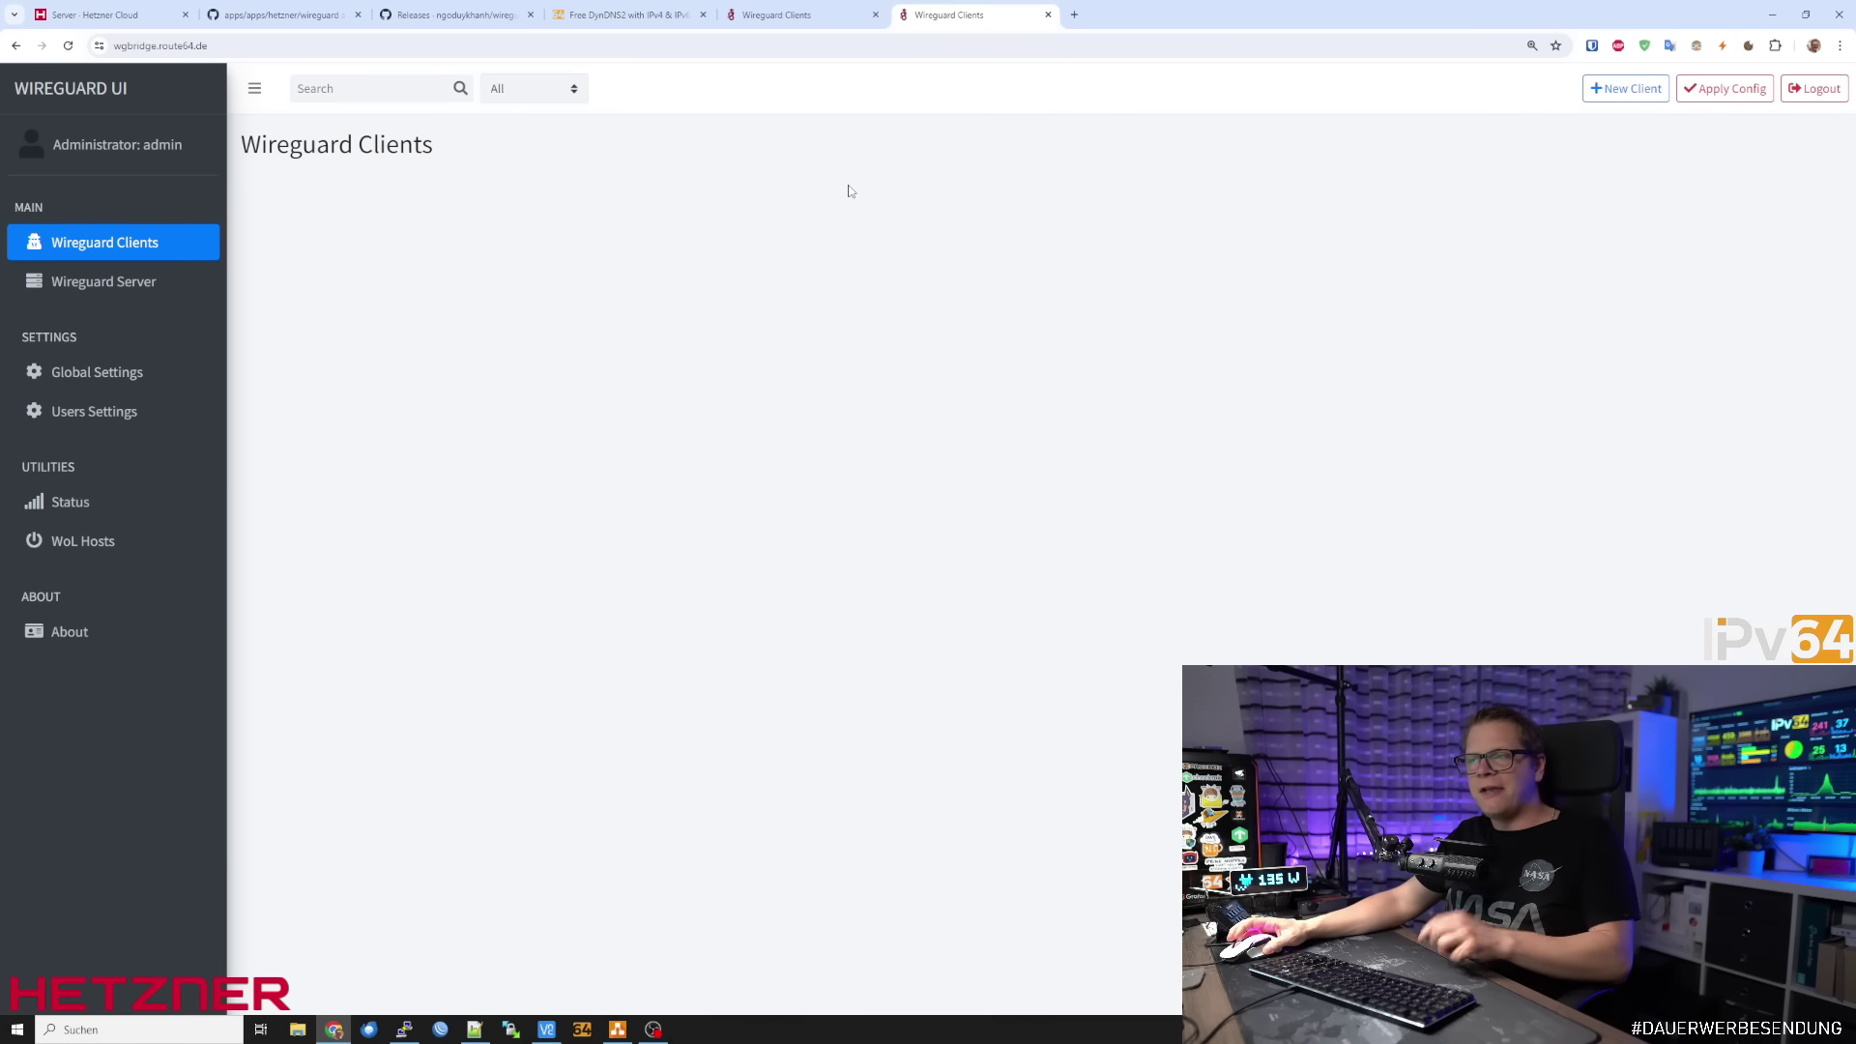
Review Global Settings, then view Users Settings listing admin as Administrator
{"action": "left_click", "coordinate": [102, 375]}
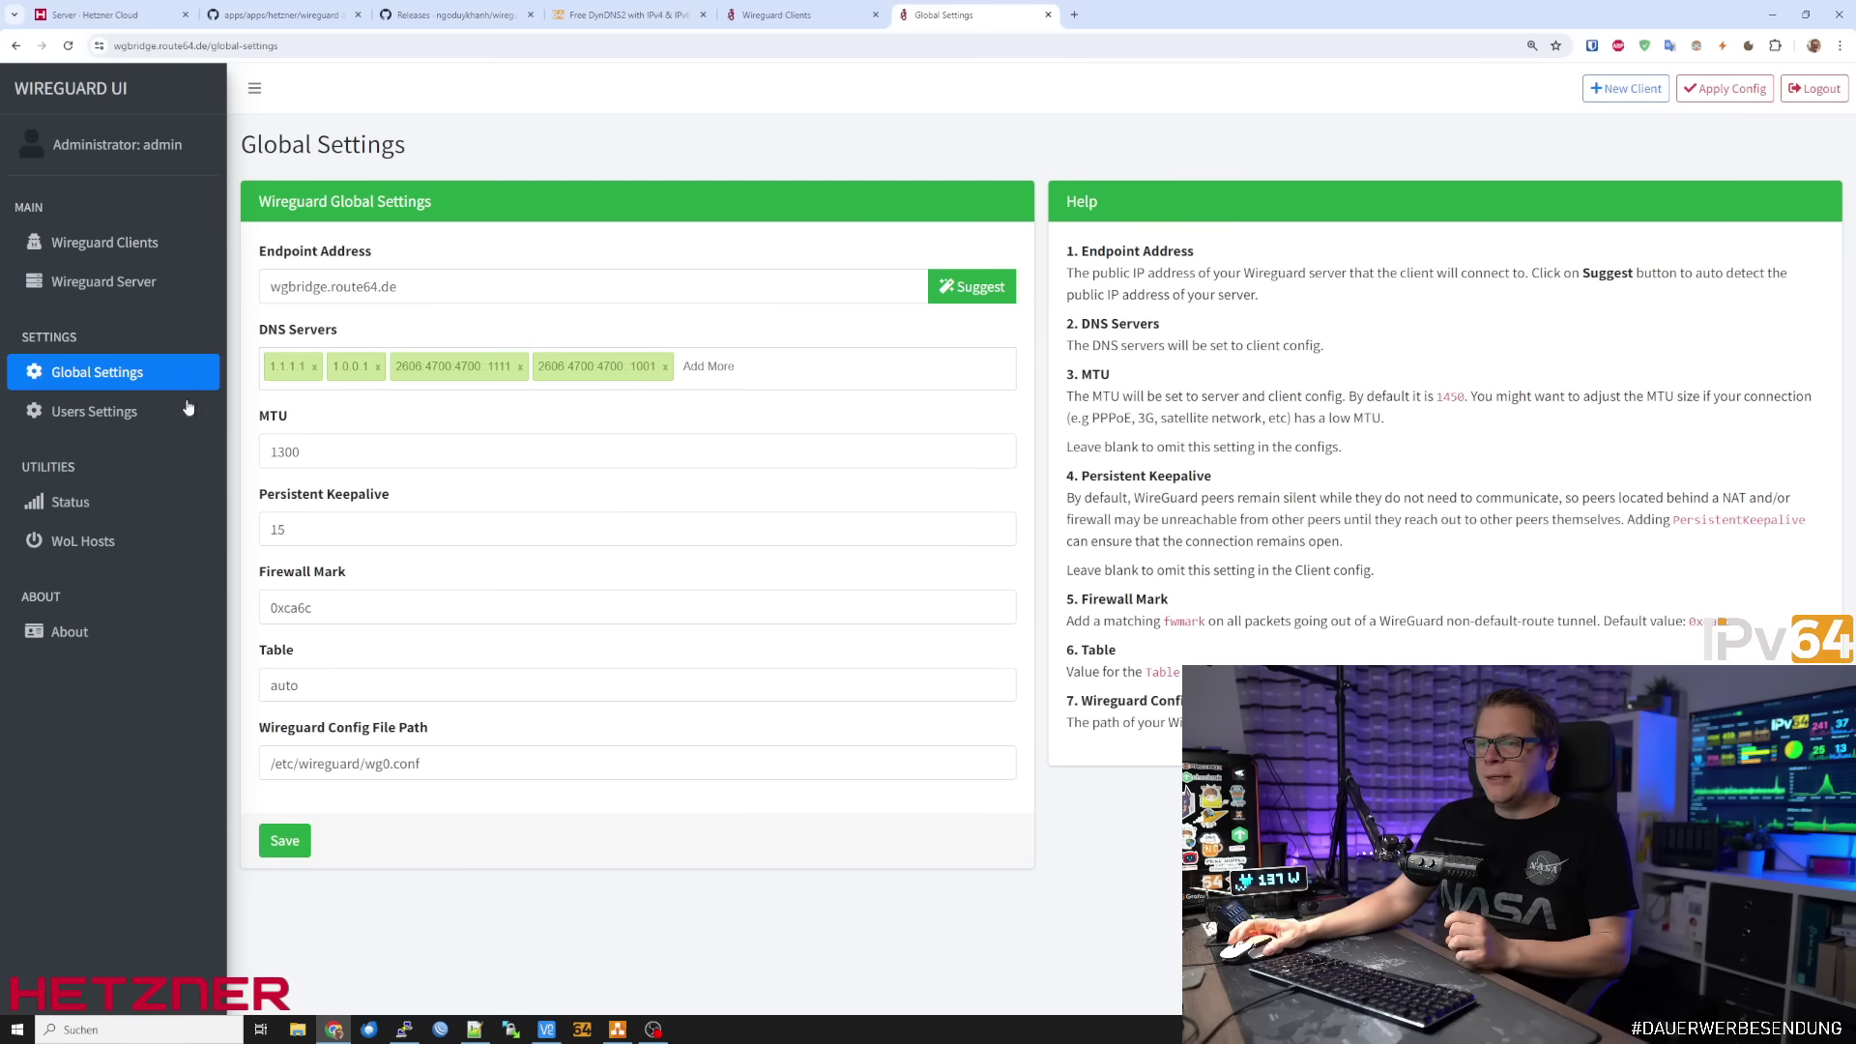
{"action": "left_click", "coordinate": [136, 415]}
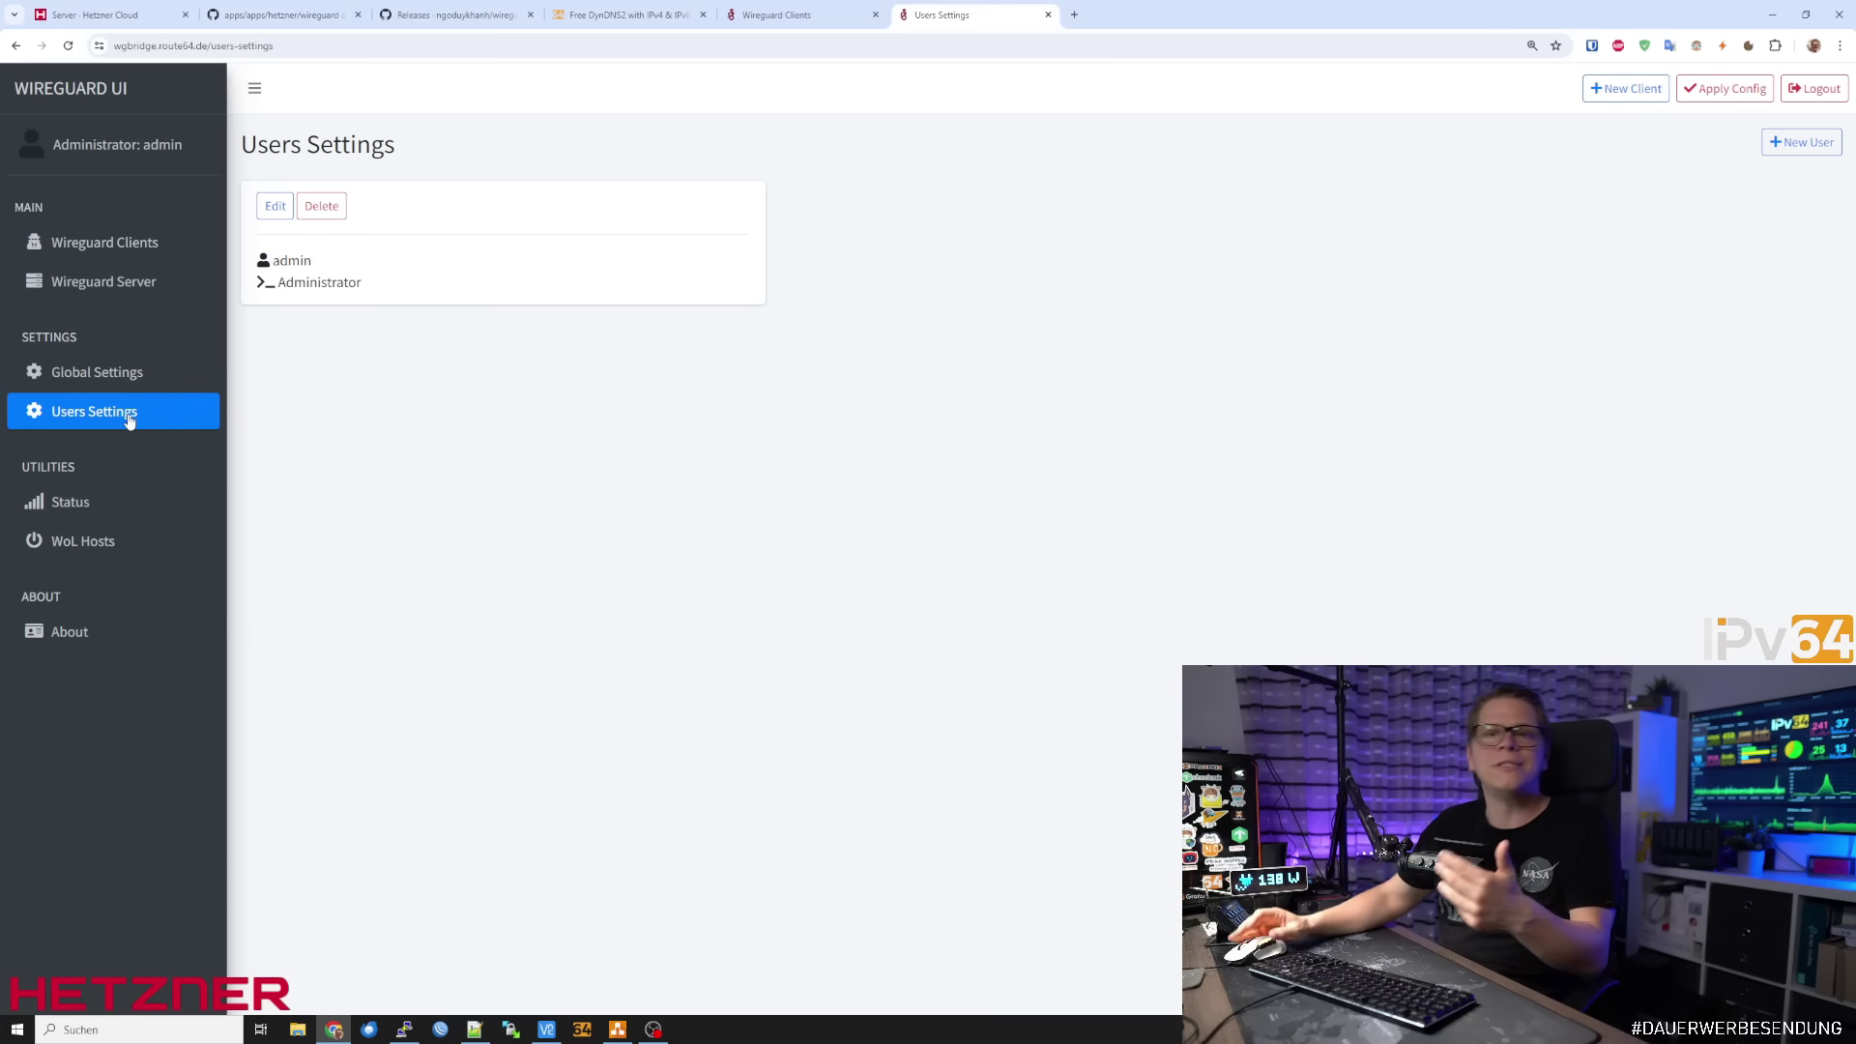
Show the Wireguard Server Settings with listen port 51820 and the server key pair
{"action": "left_click", "coordinate": [116, 281]}
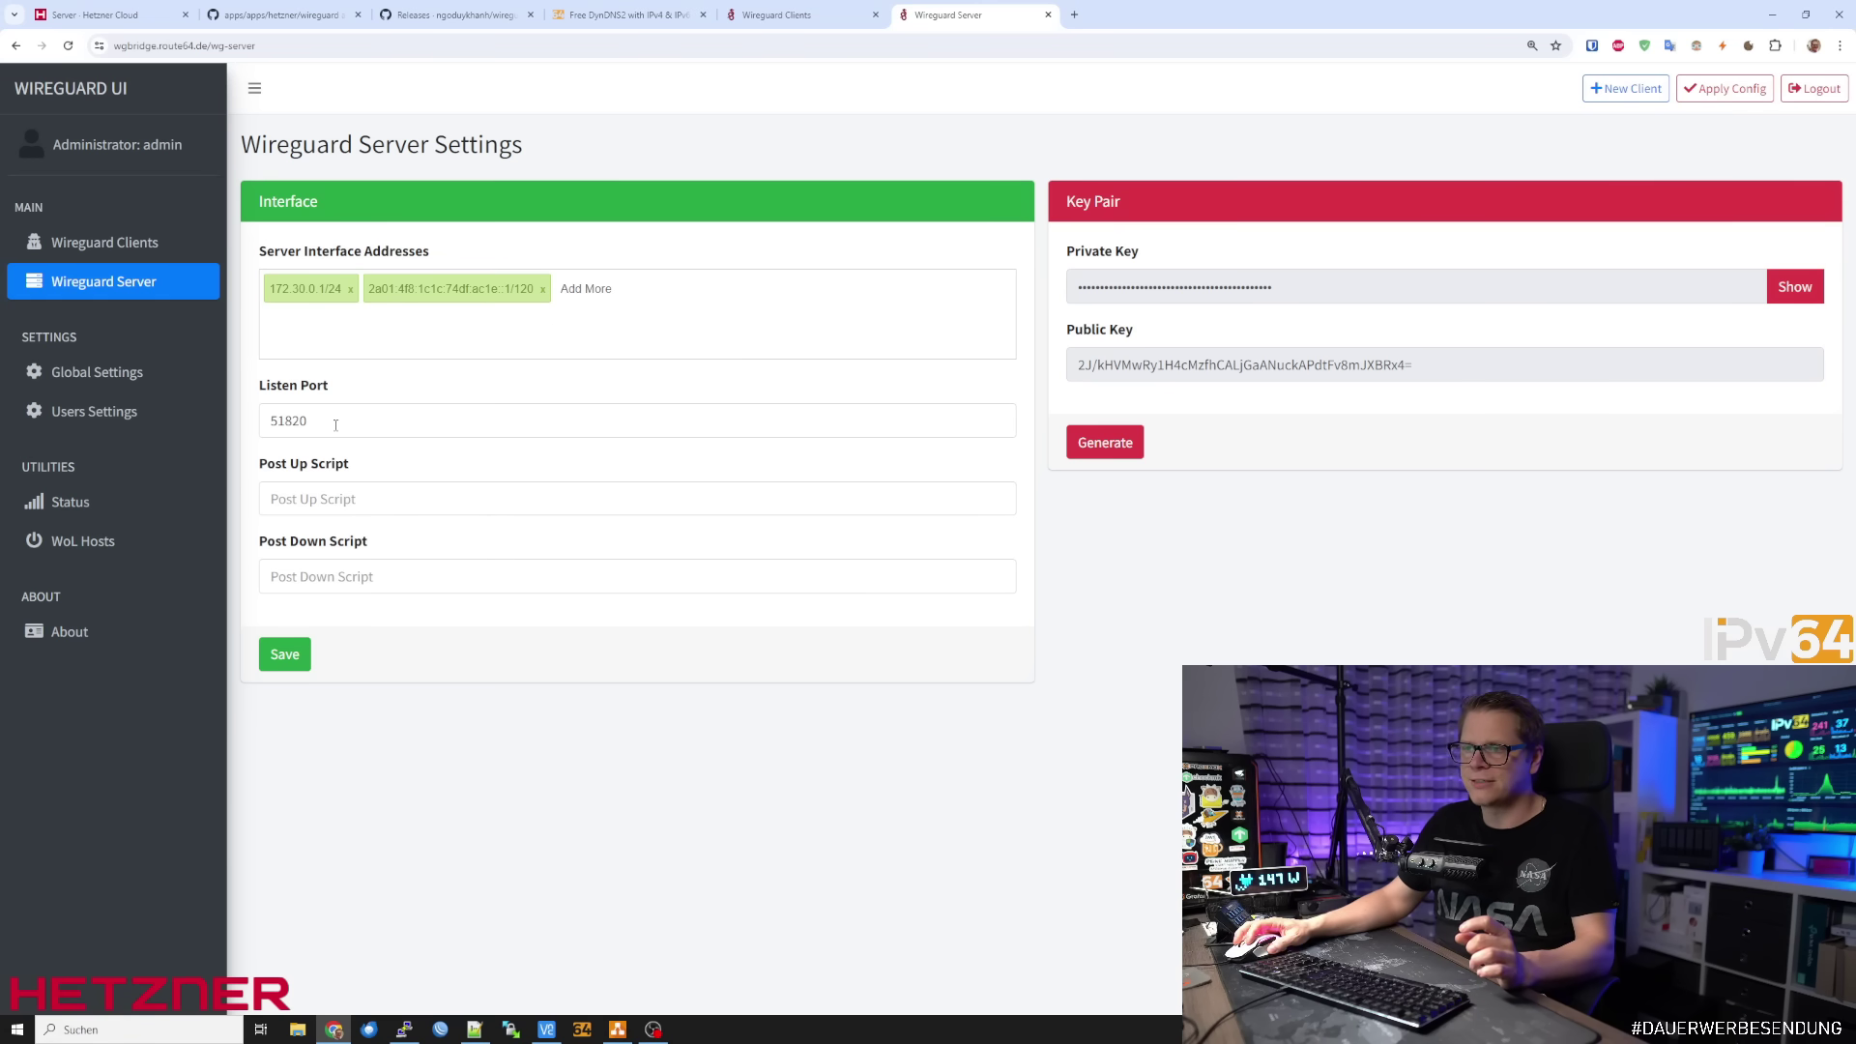
Inspect the listen port 51820 and the Post Up and Post Down script fields
{"action": "double_click", "coordinate": [281, 422]}
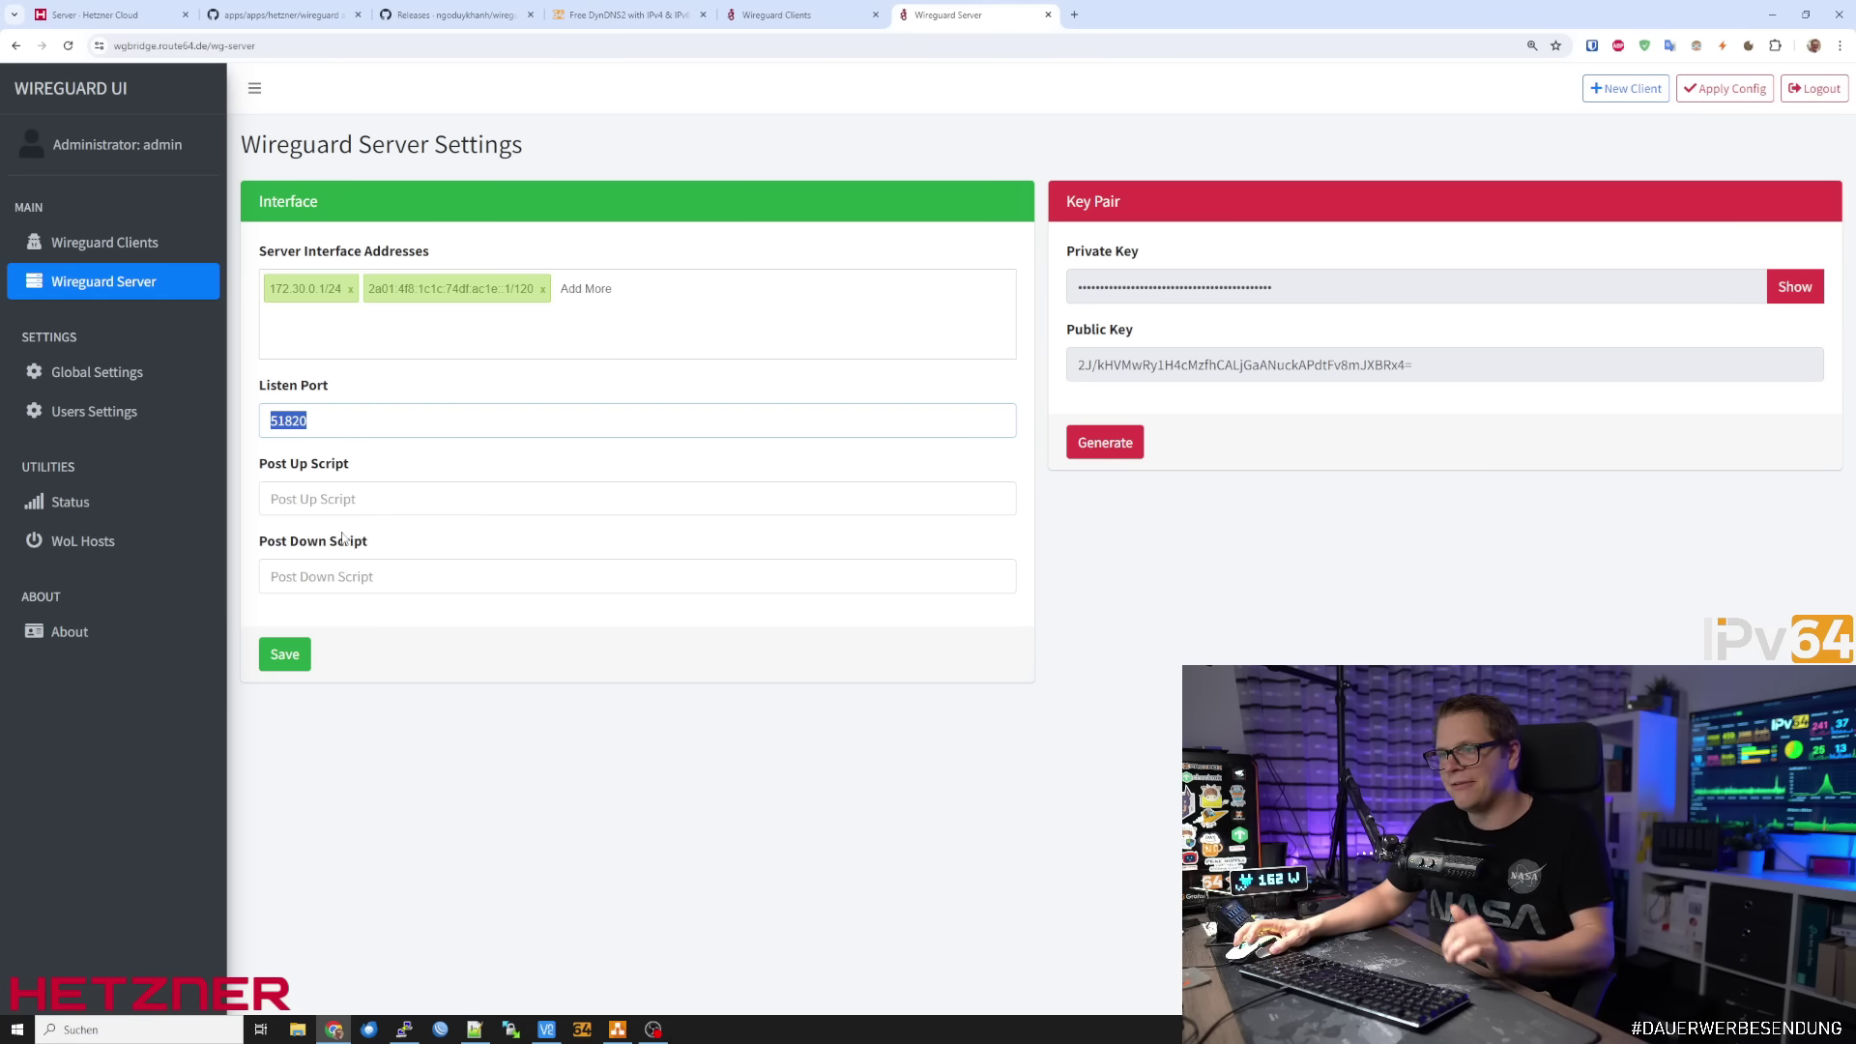
{"action": "left_click", "coordinate": [327, 501]}
{"action": "left_click", "coordinate": [329, 577]}
{"action": "left_click", "coordinate": [498, 744]}
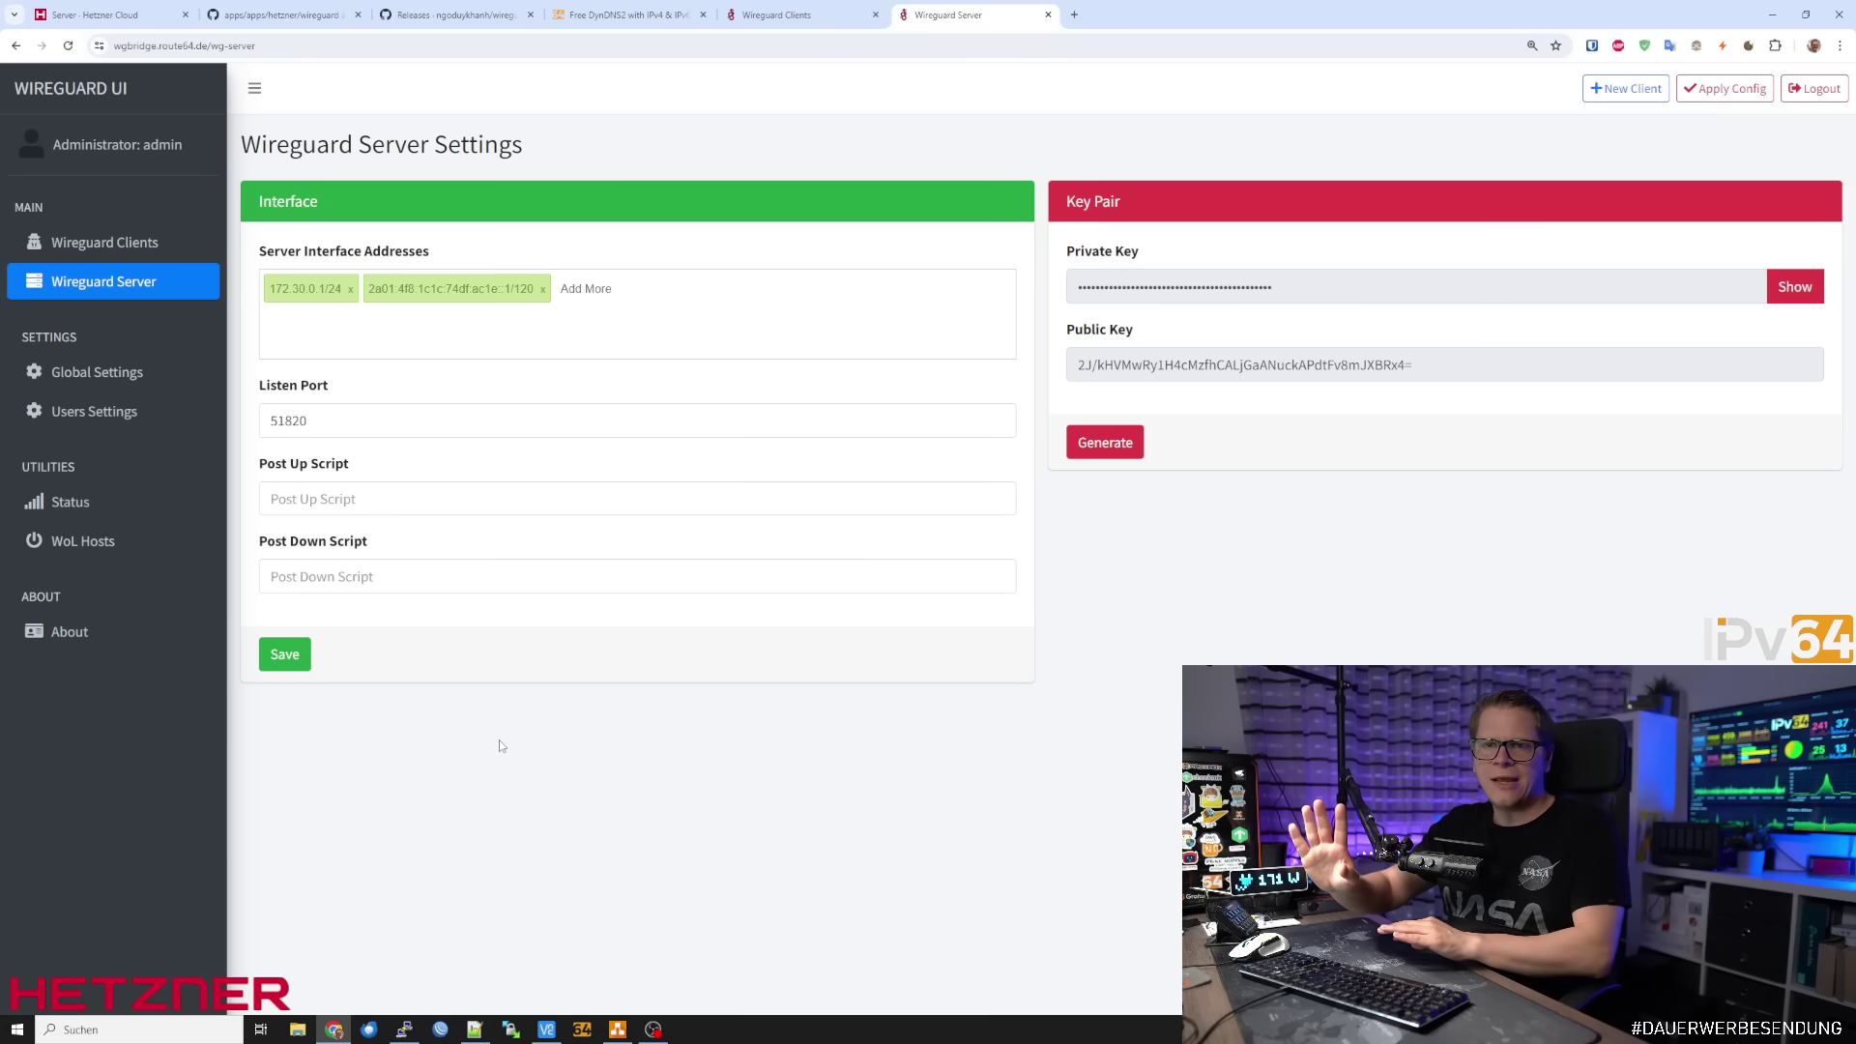
Apply the server configuration and return to the empty Wireguard Clients list
{"action": "left_click", "coordinate": [1728, 88]}
{"action": "left_click", "coordinate": [1109, 249]}
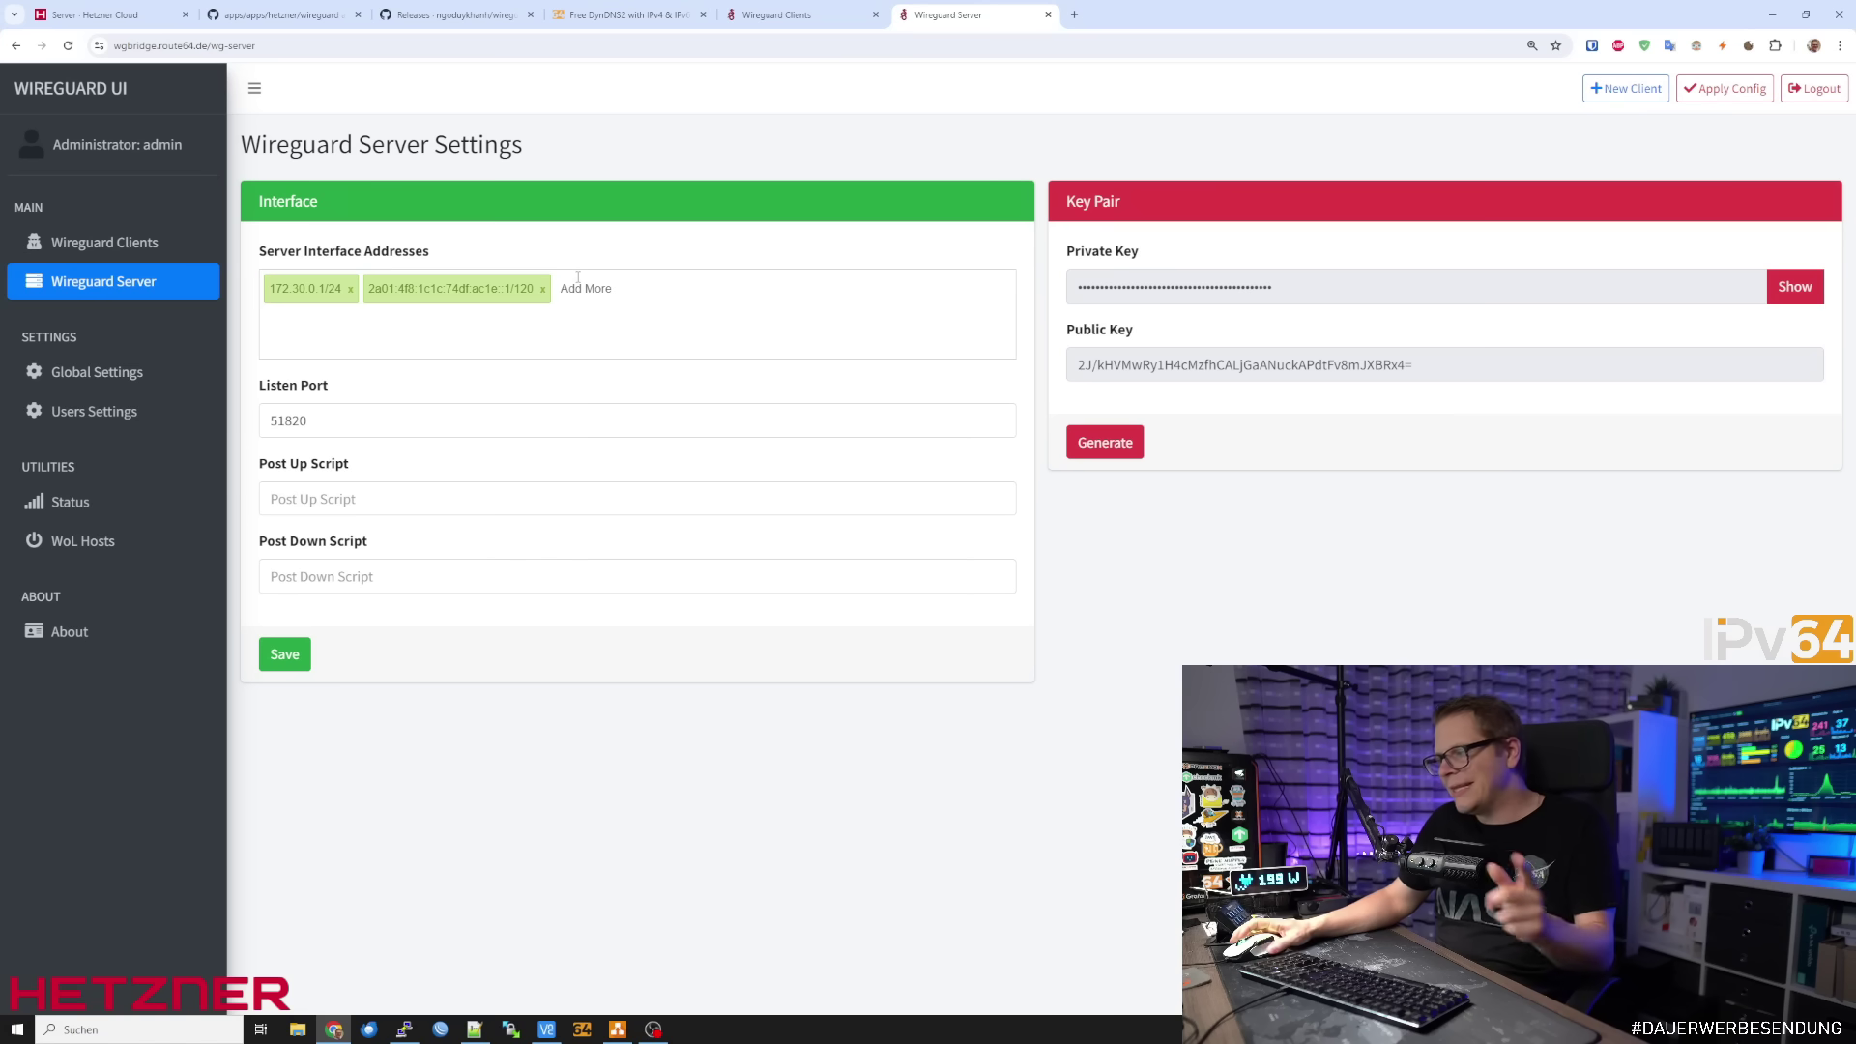
{"action": "left_click", "coordinate": [89, 240]}
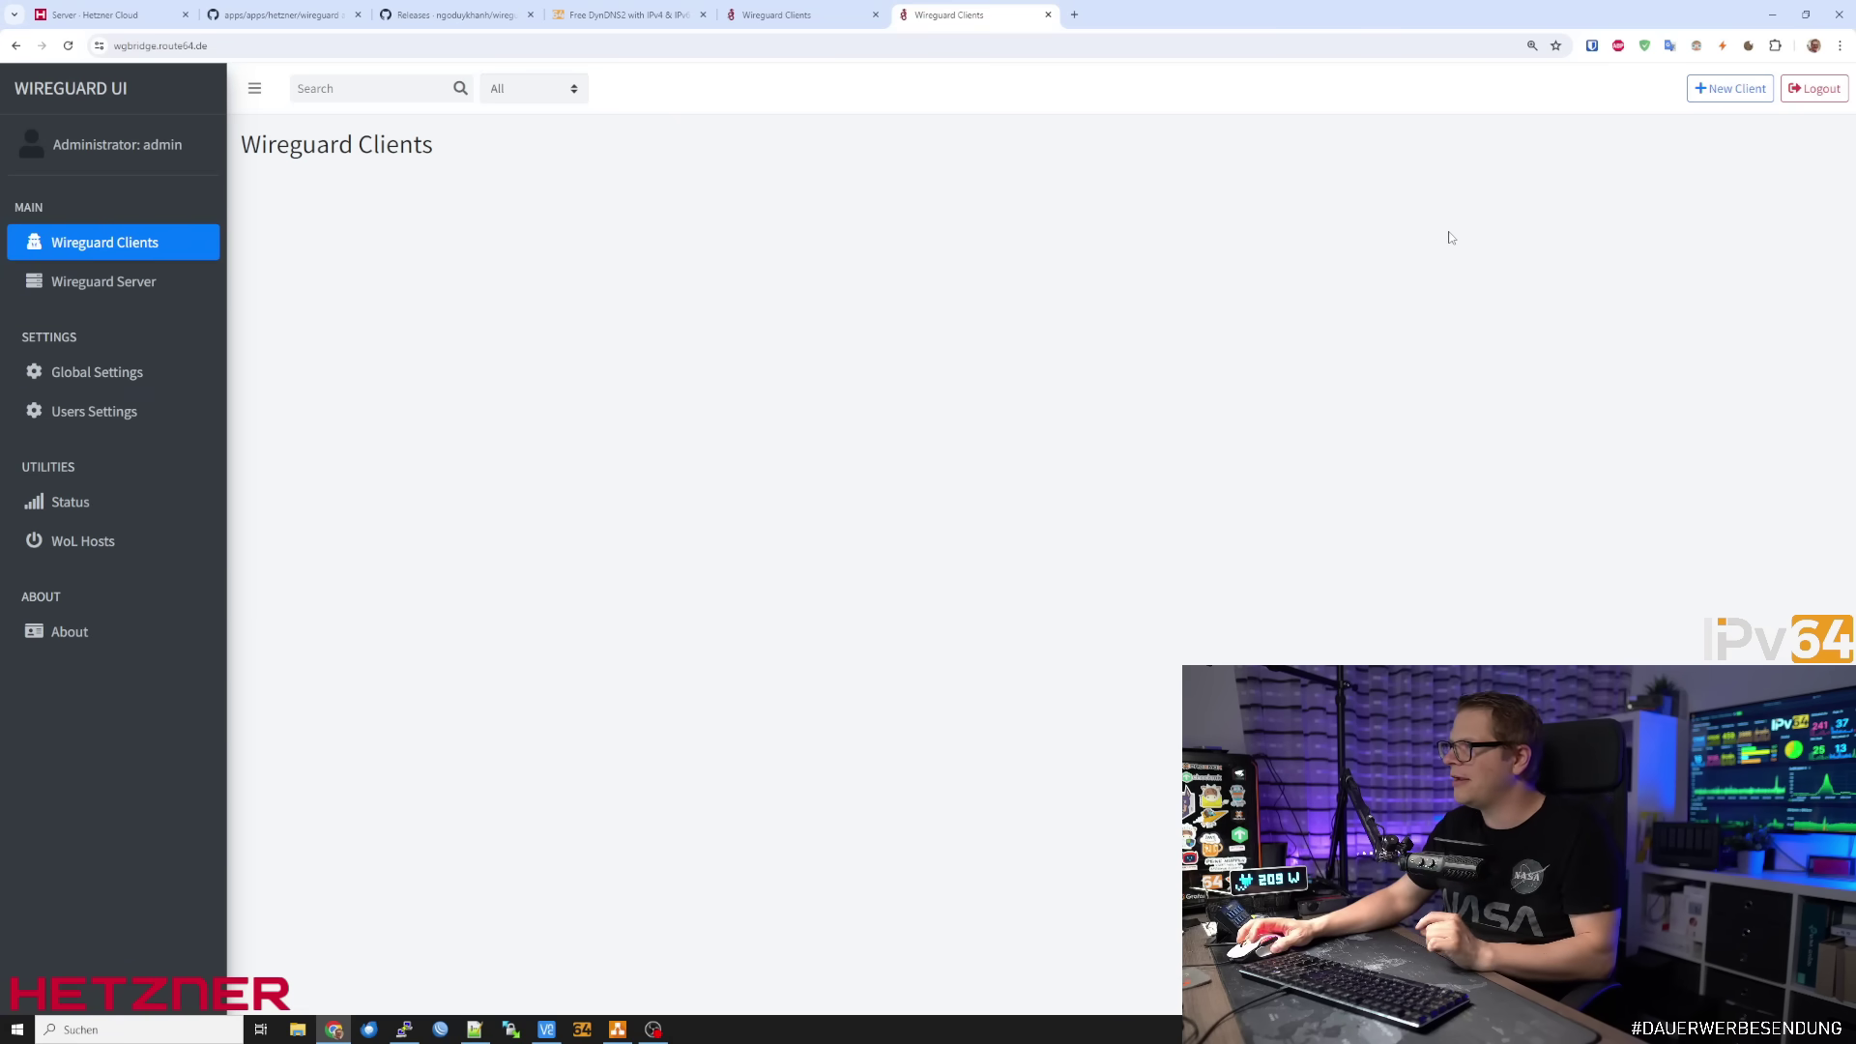
Start a new client named PC with default addresses, then bring up the draw.io diagram
{"action": "left_click", "coordinate": [1730, 89]}
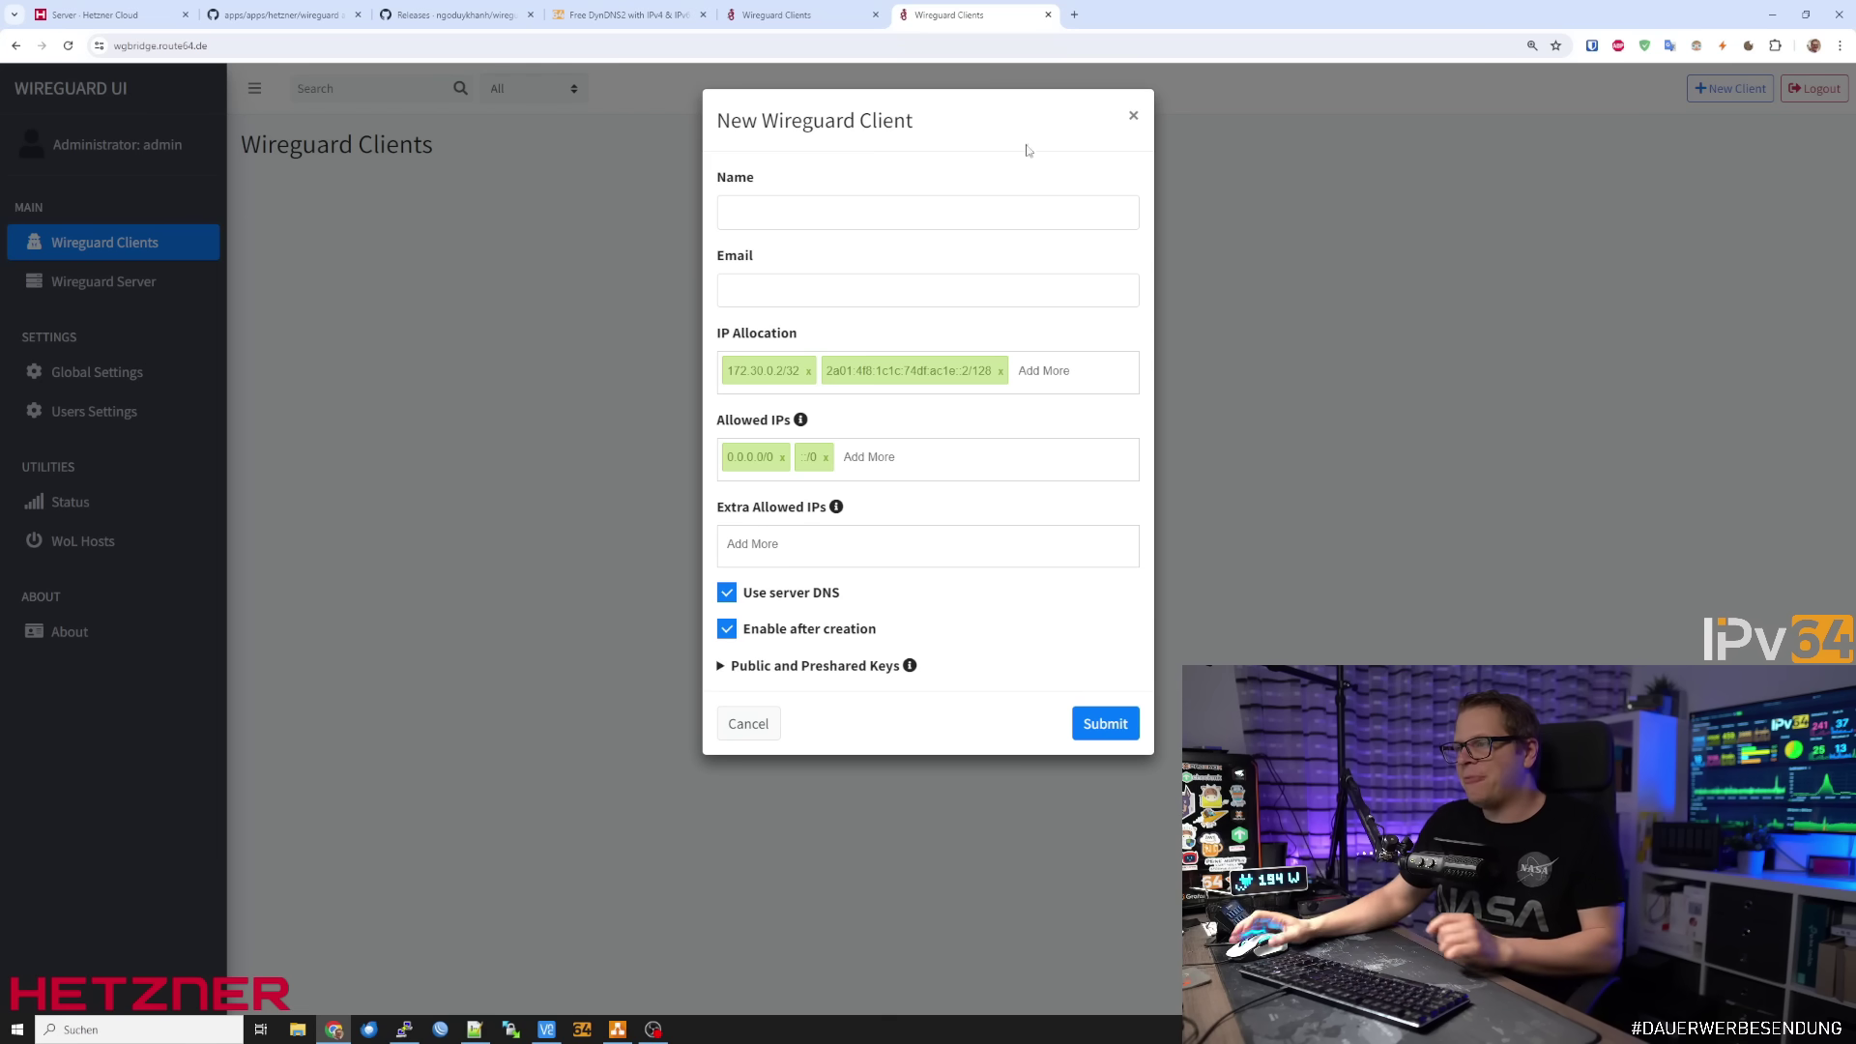
{"action": "left_click", "coordinate": [863, 212]}
{"action": "type", "text": "PC"}
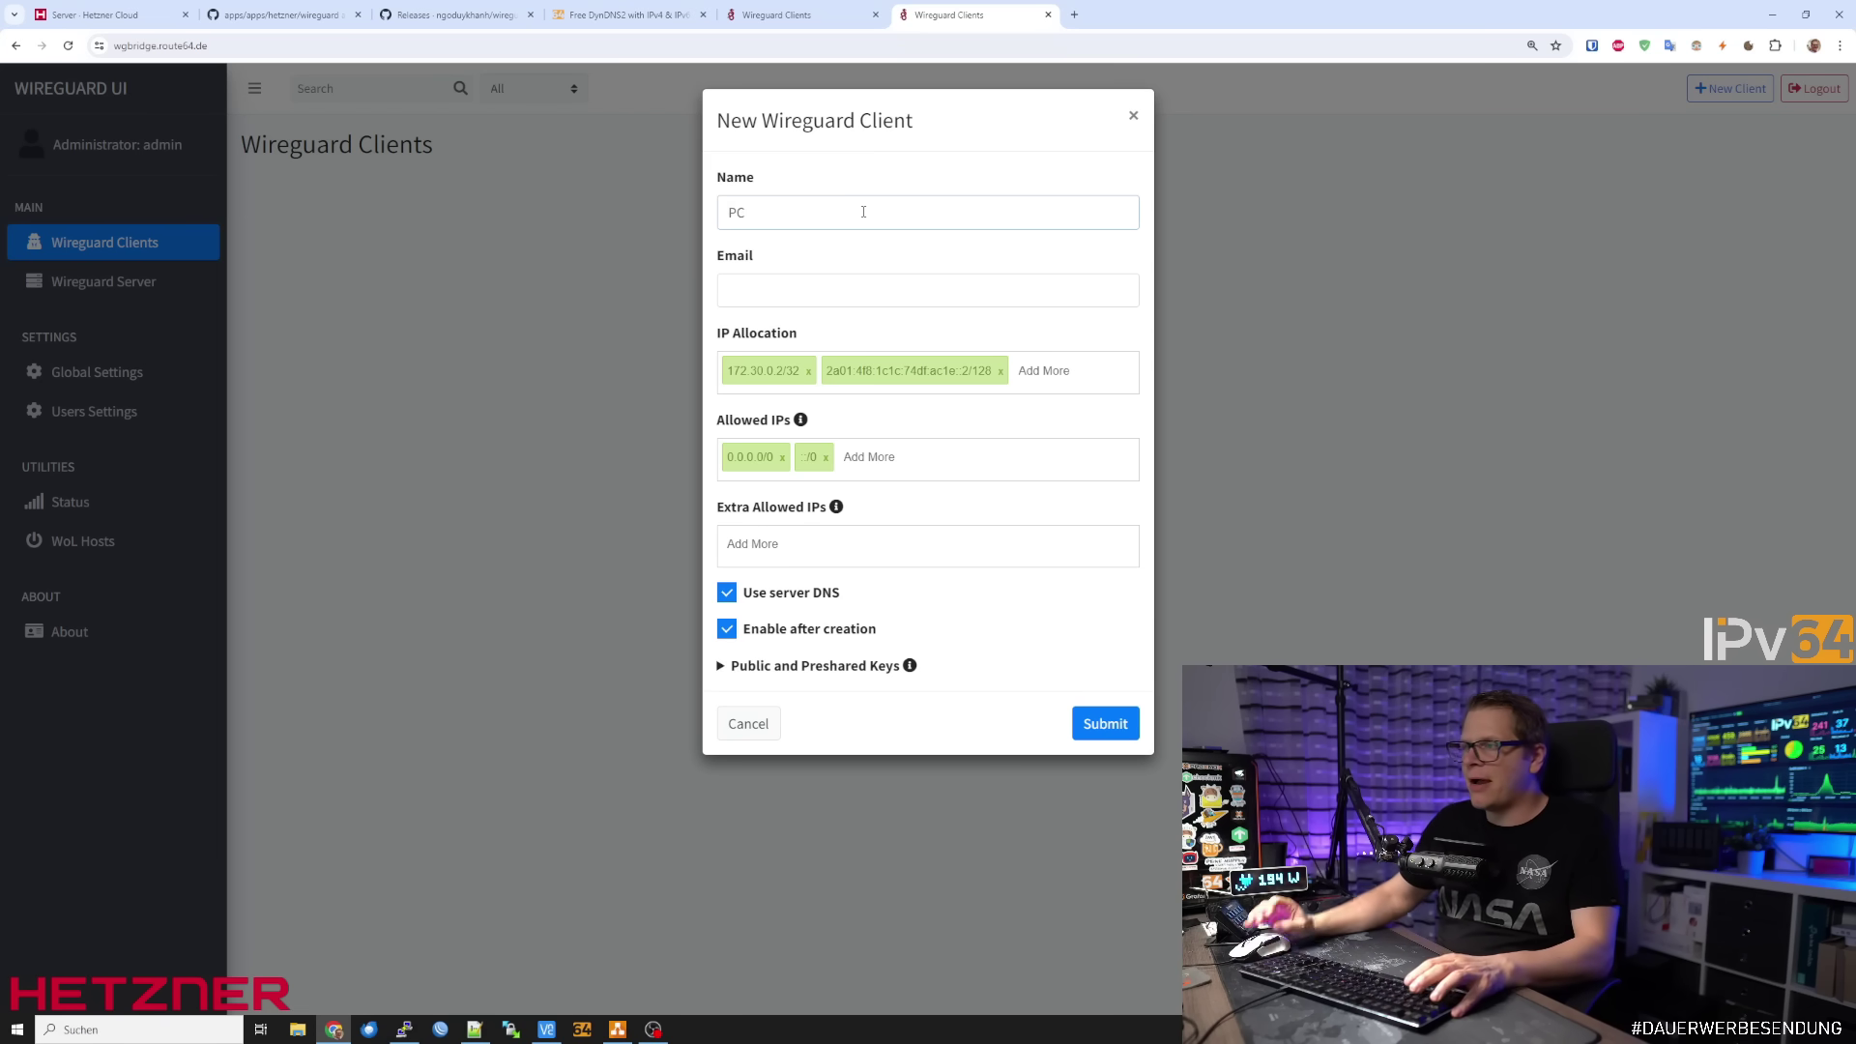
{"action": "left_click", "coordinate": [860, 290]}
{"action": "left_click", "coordinate": [1036, 332]}
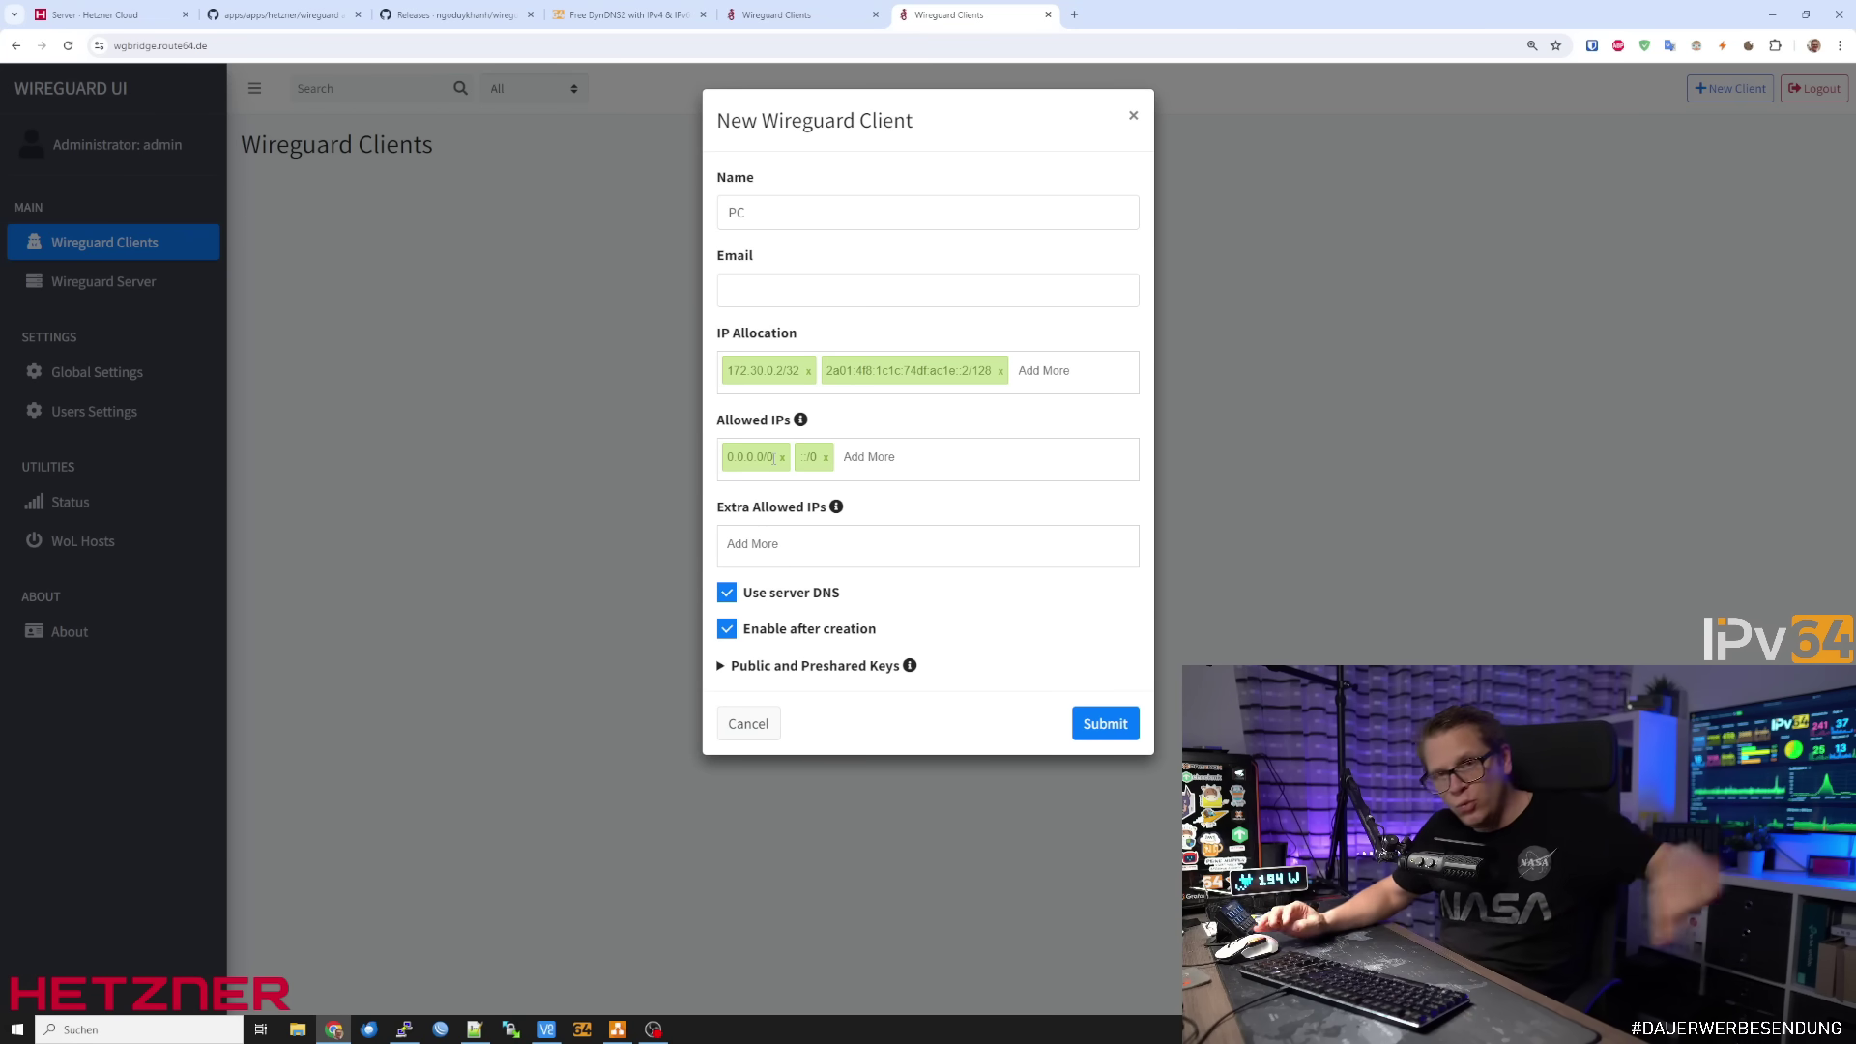
{"action": "left_click", "coordinate": [617, 1029]}
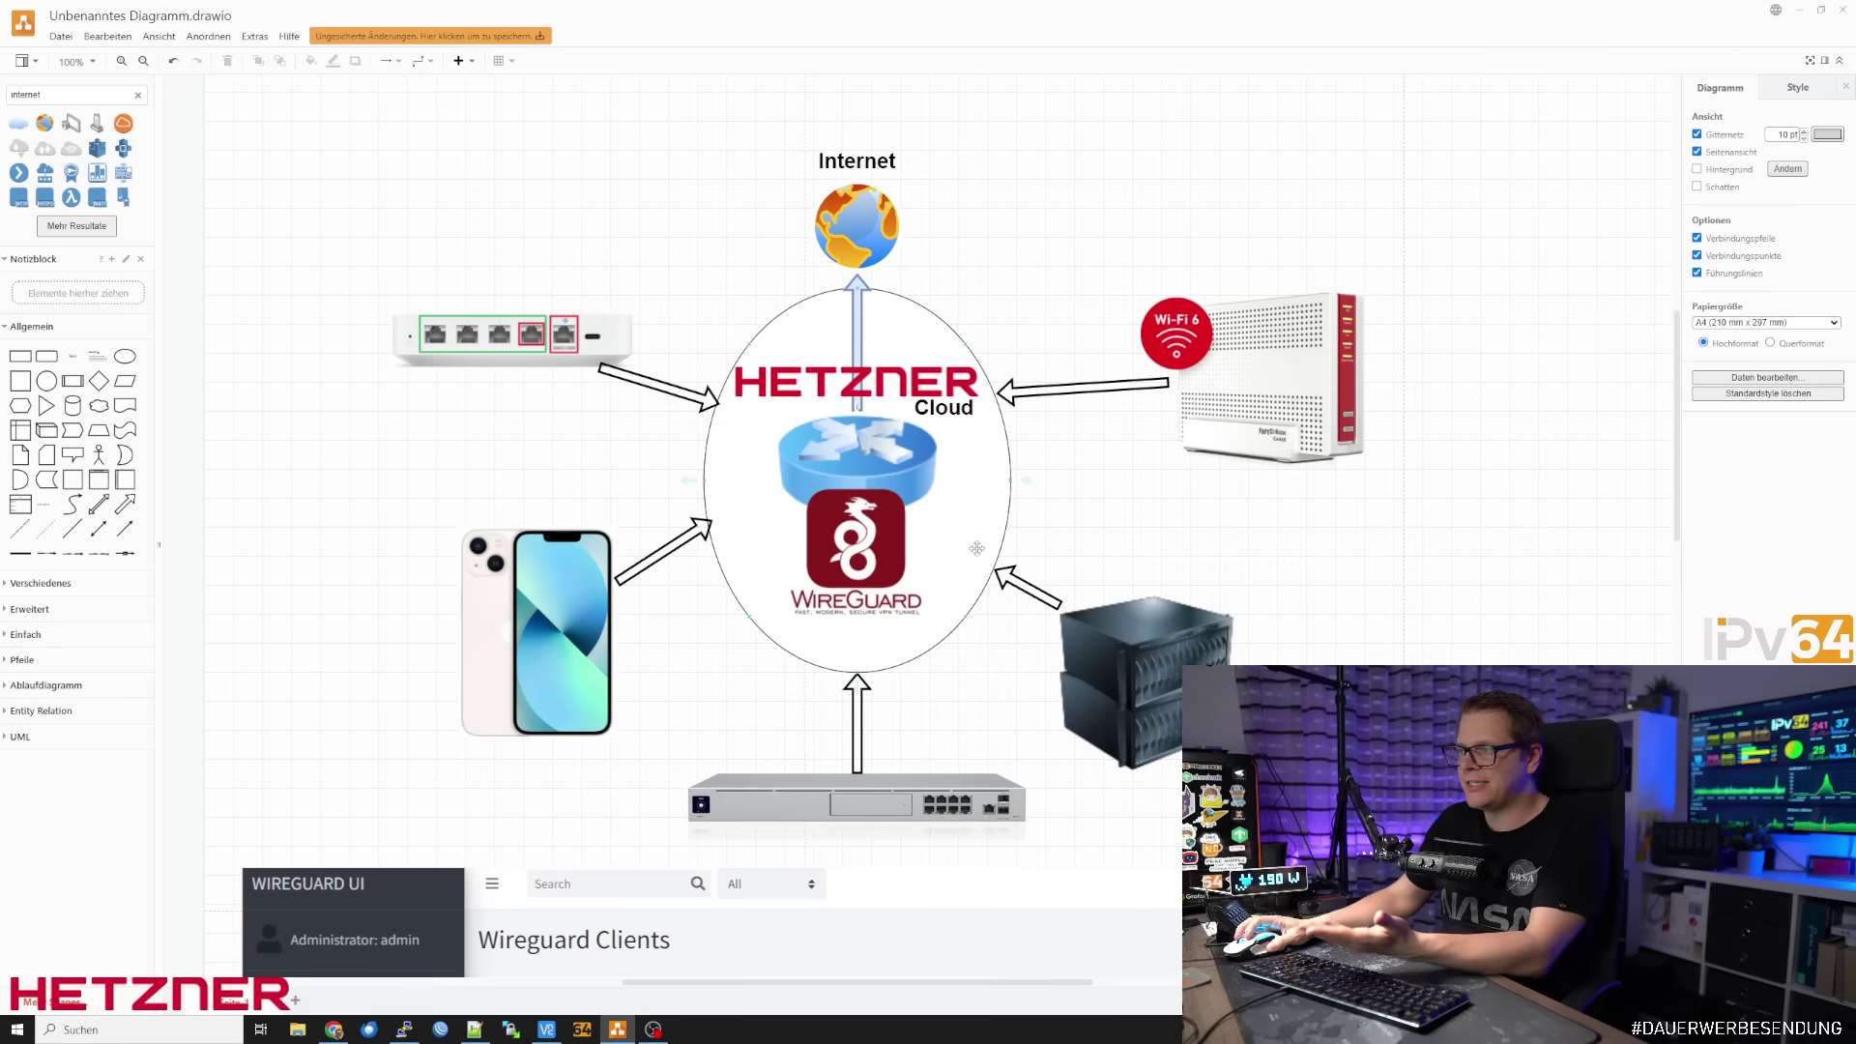
Move the iPhone image up and left in the draw.io diagram
{"action": "left_click_drag", "start_coordinate": [468, 626], "coordinate": [450, 580]}
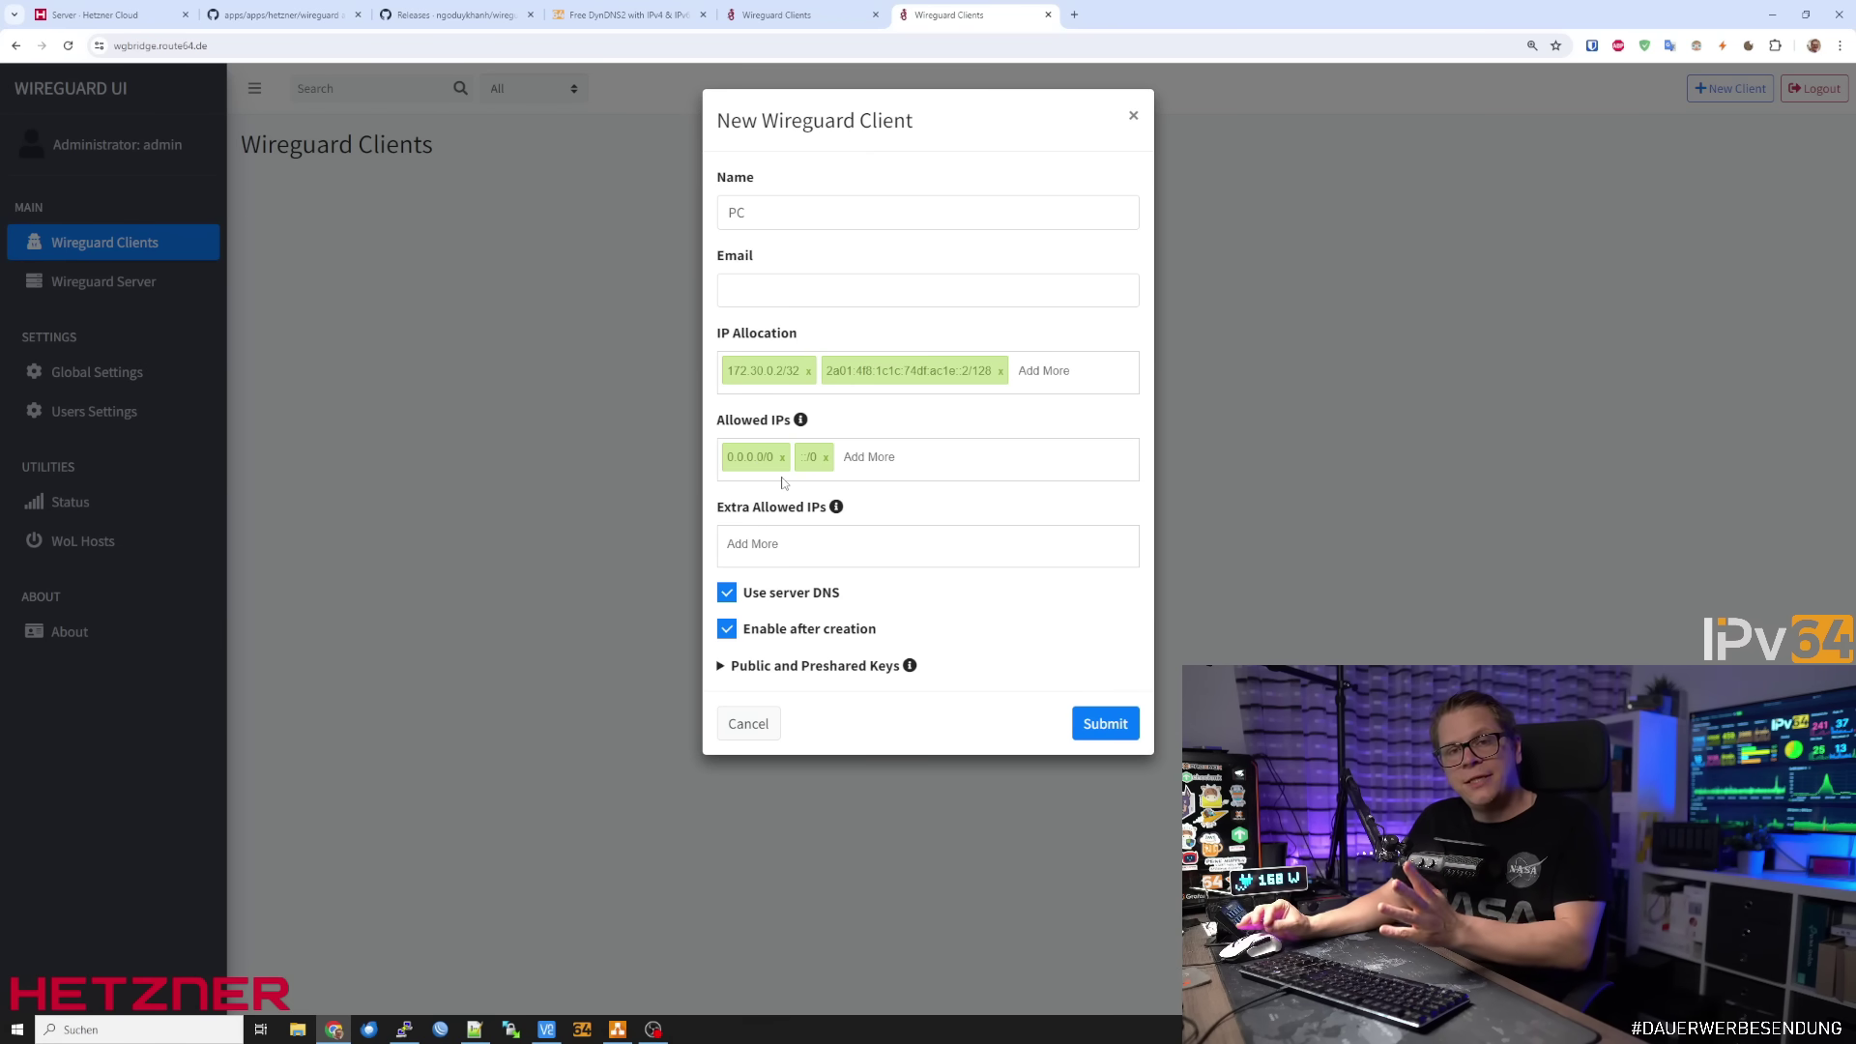
Glance at the Public and Preshared Keys section, then create client PC at 172.30.0.2/32
{"action": "left_click", "coordinate": [814, 669]}
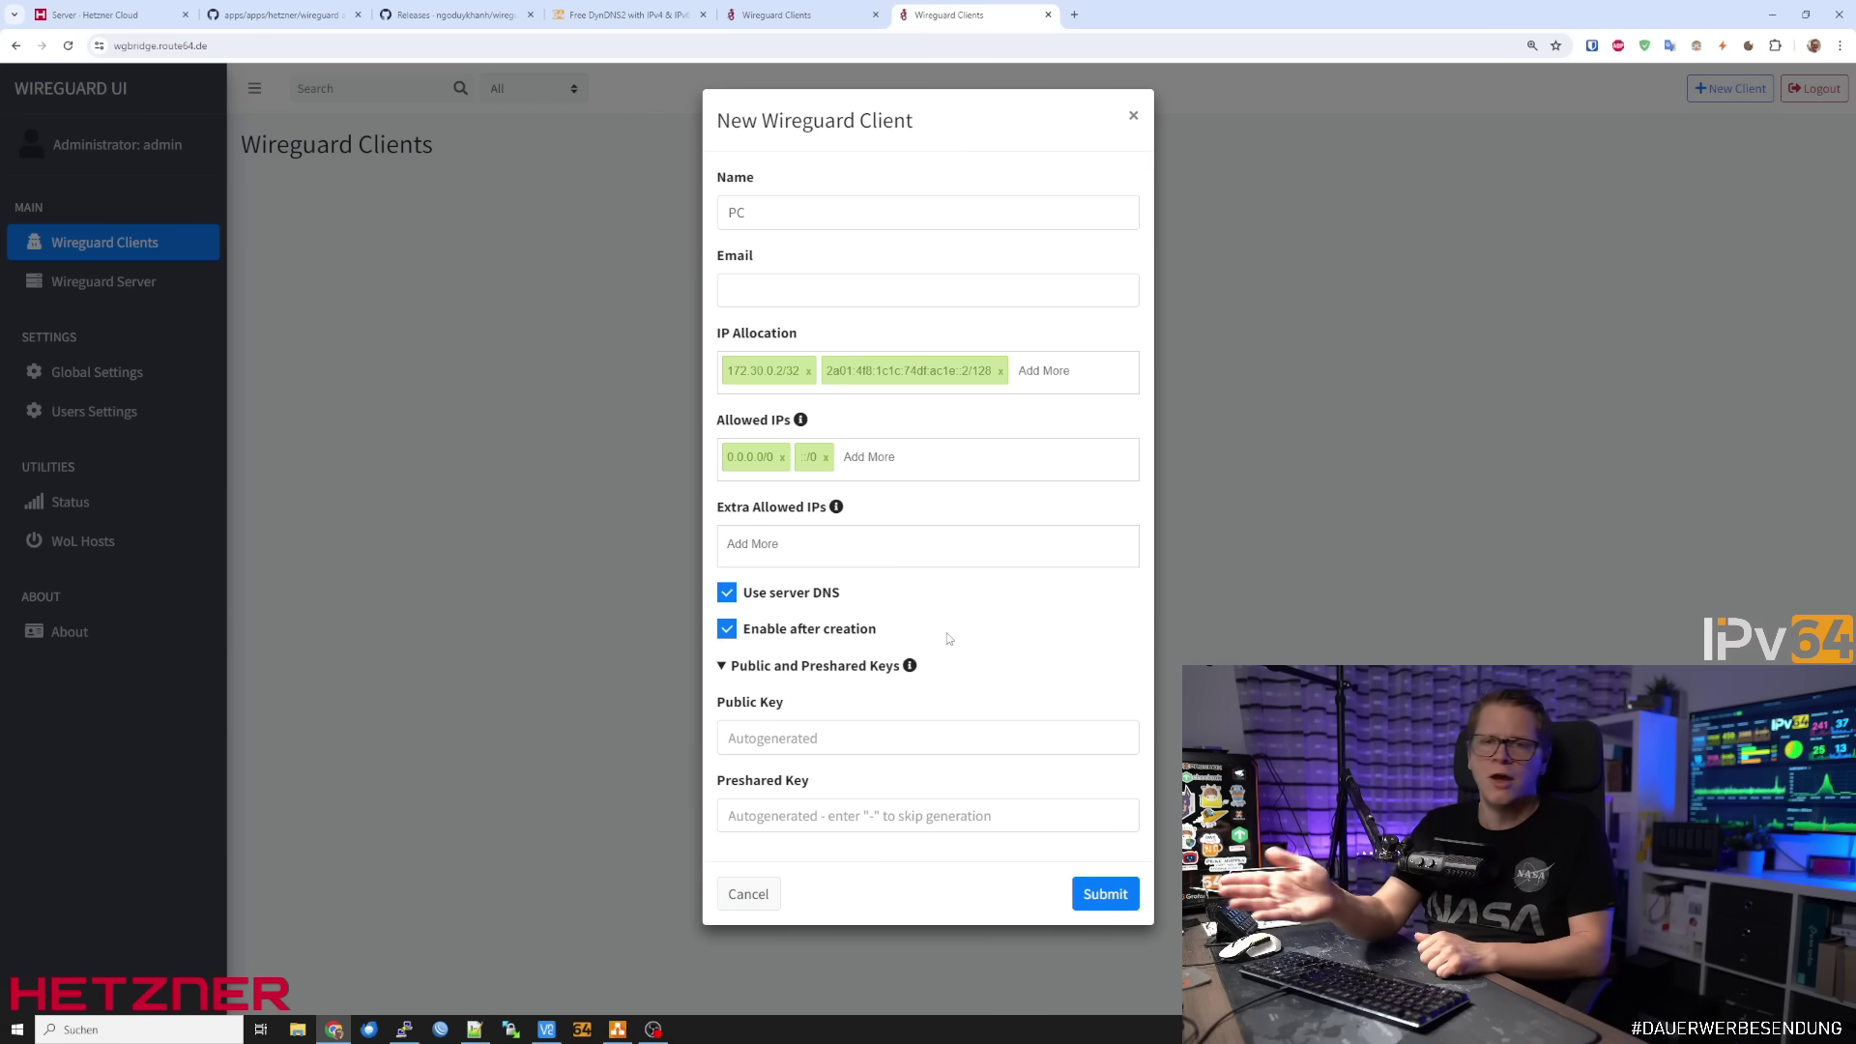
{"action": "left_click", "coordinate": [849, 666]}
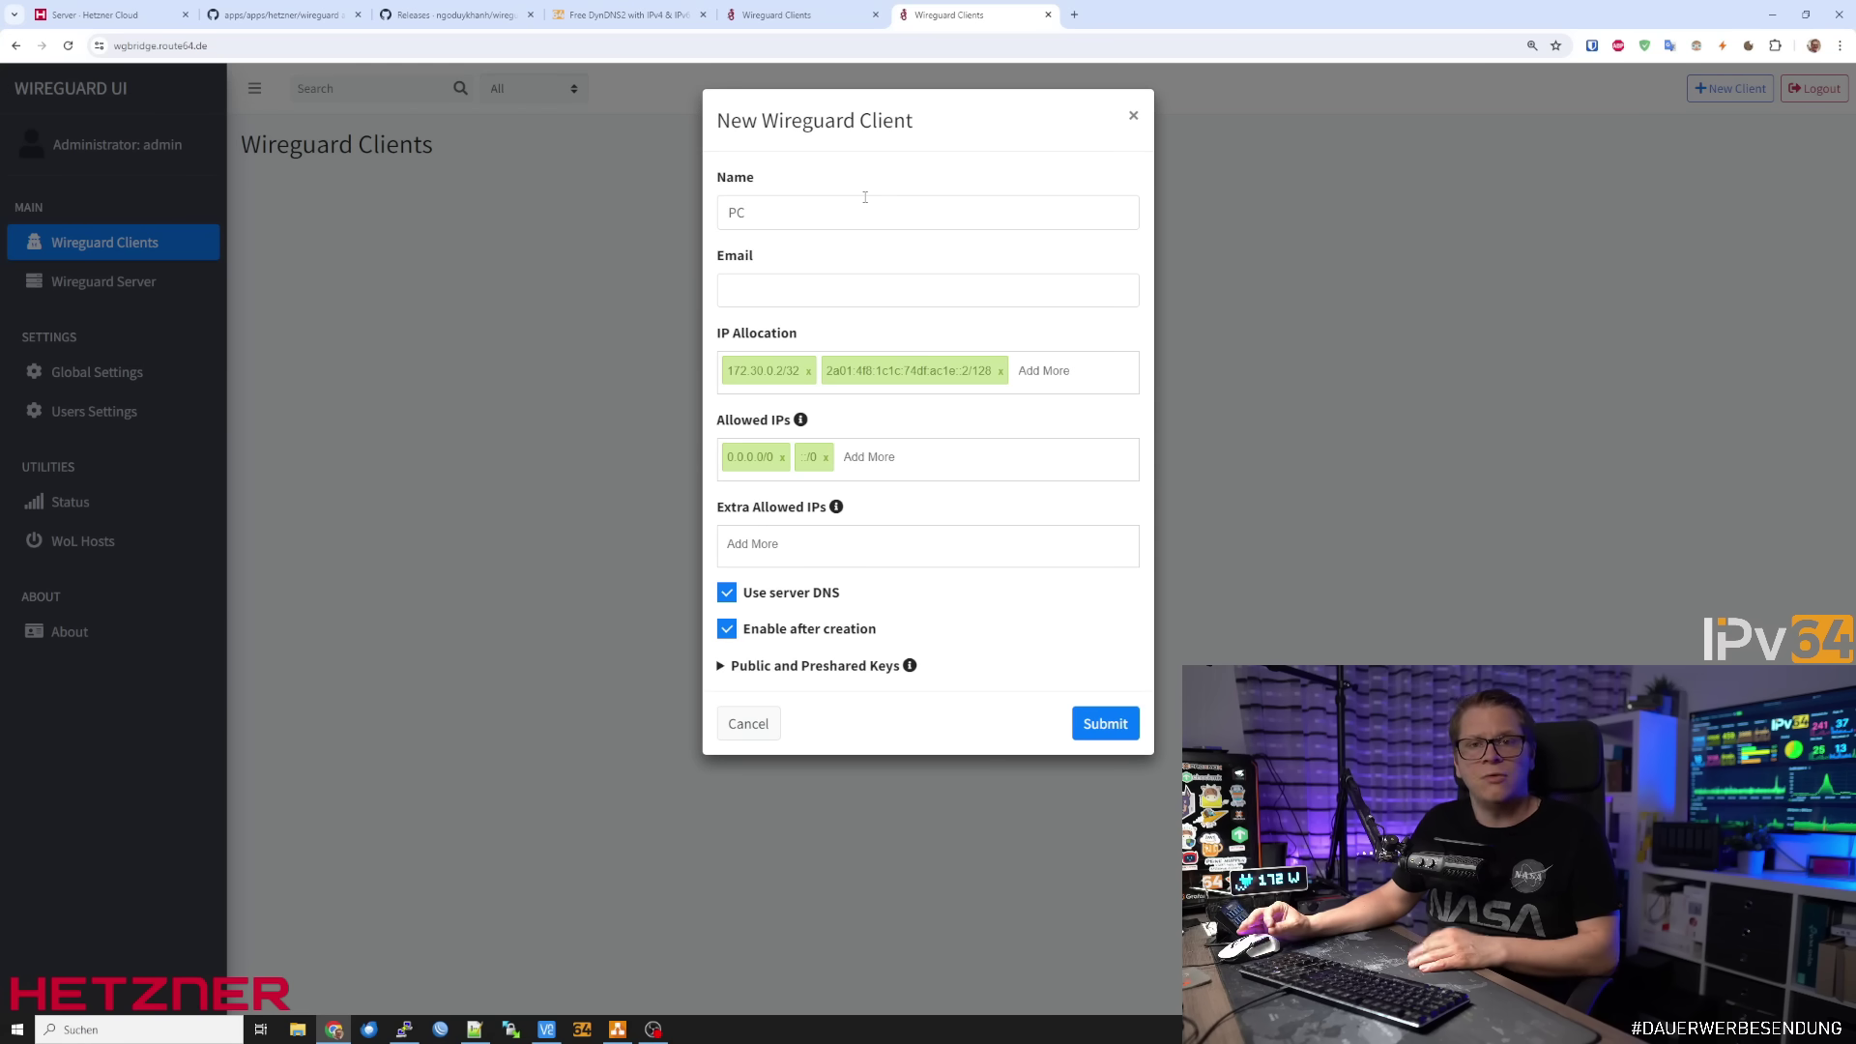
{"action": "left_click", "coordinate": [1100, 725]}
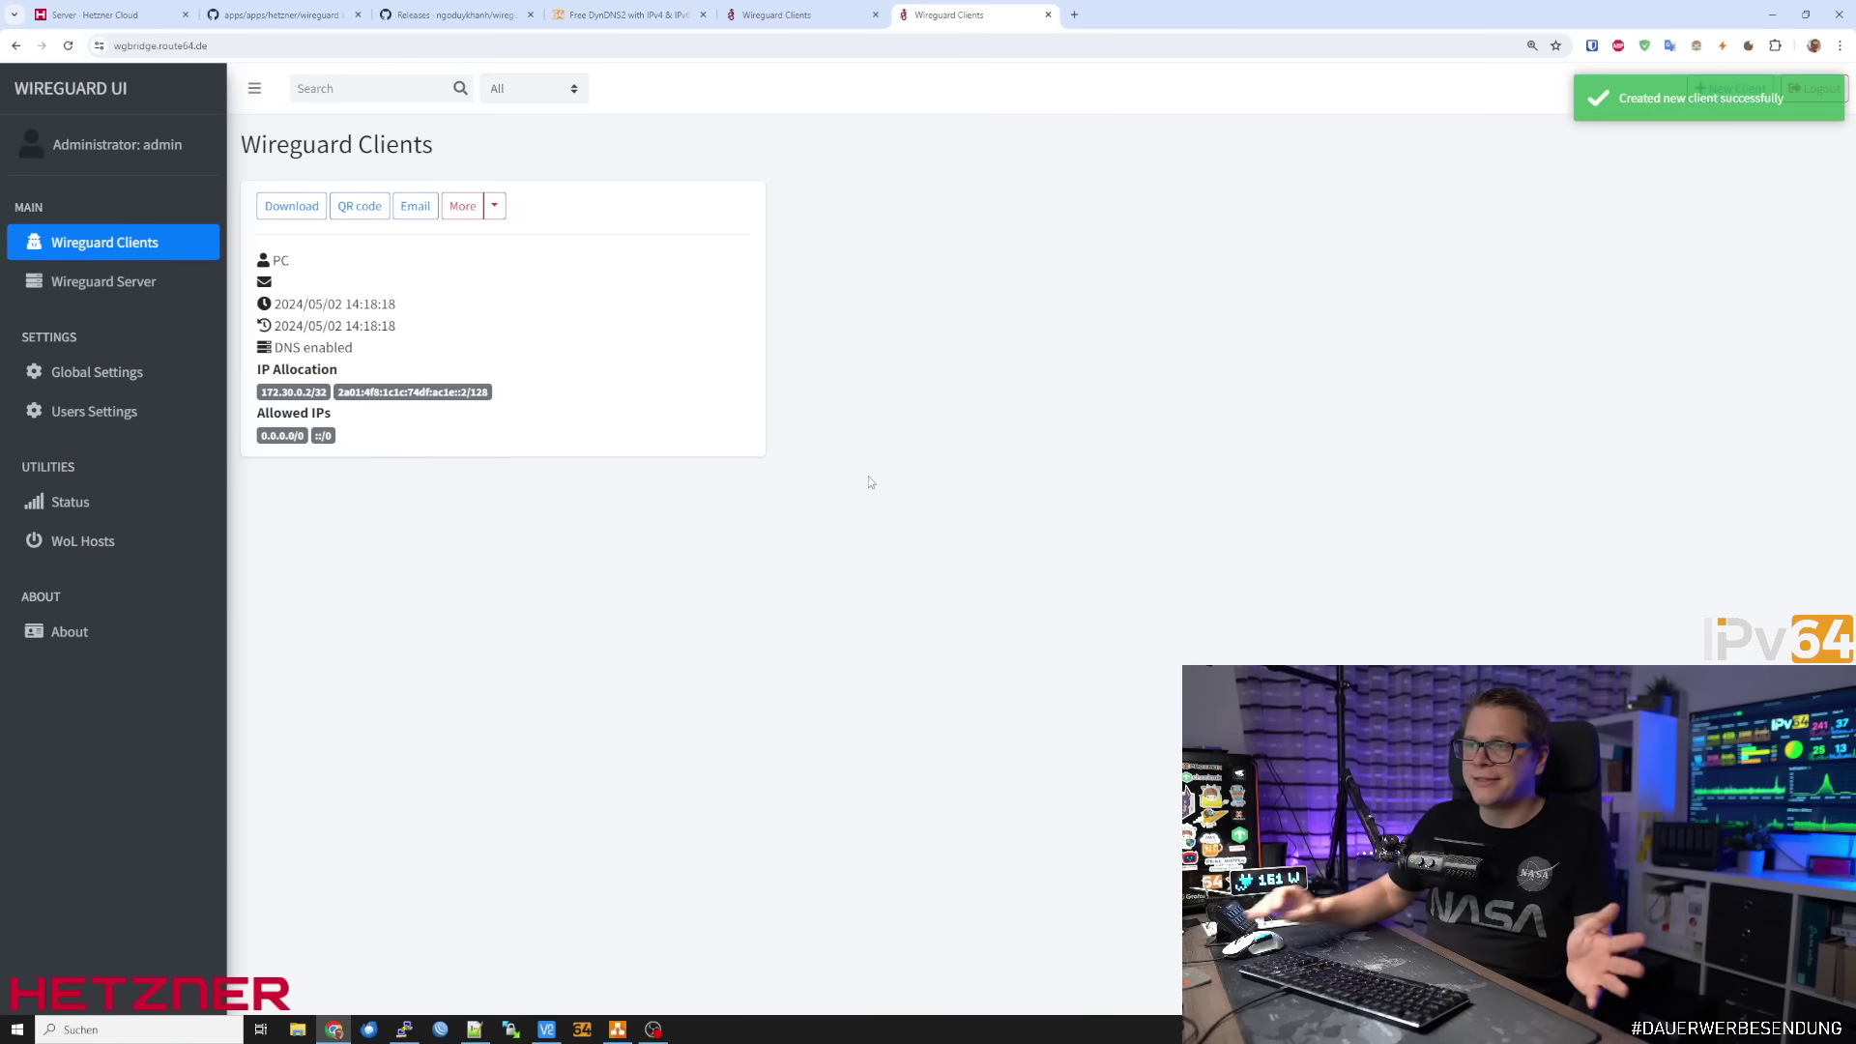
Download PC.conf, open it in Notepad beside the browser, and display the PC QR code
{"action": "left_click", "coordinate": [308, 210]}
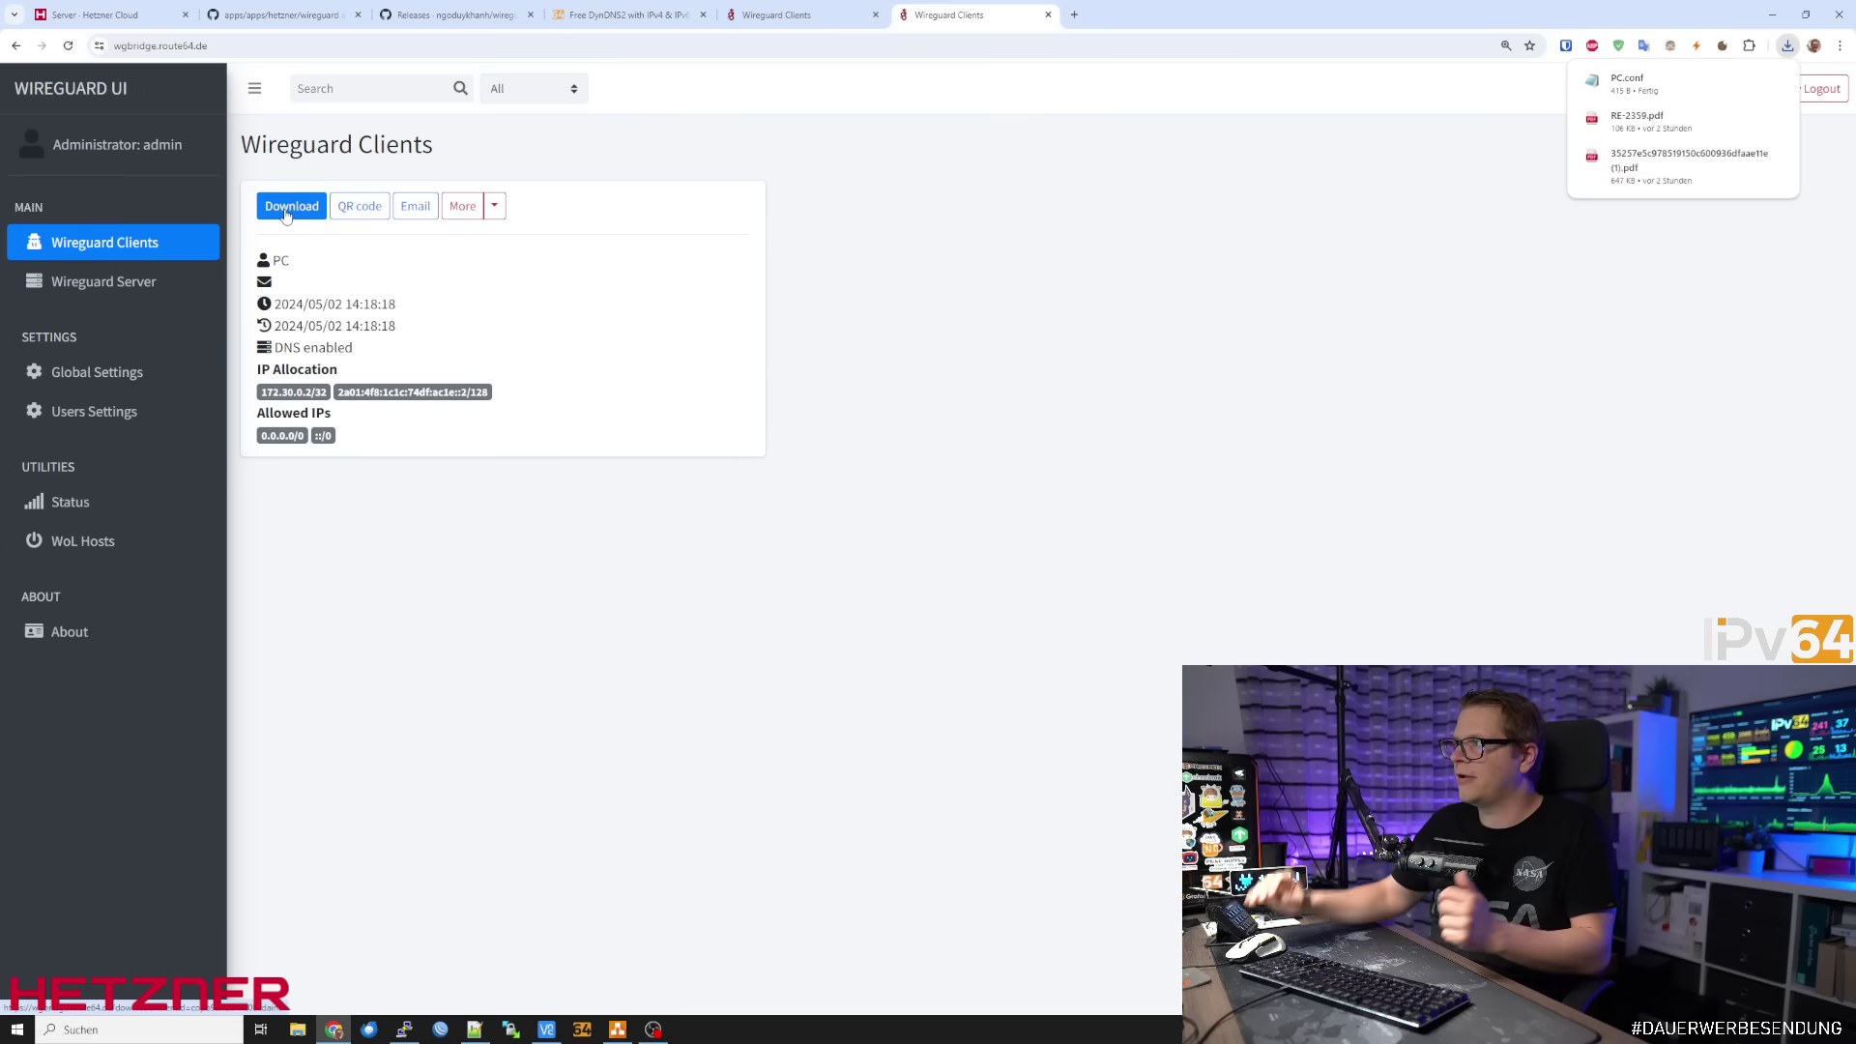
{"action": "left_click", "coordinate": [1633, 83]}
{"action": "left_click_drag", "start_coordinate": [710, 167], "coordinate": [1084, 188]}
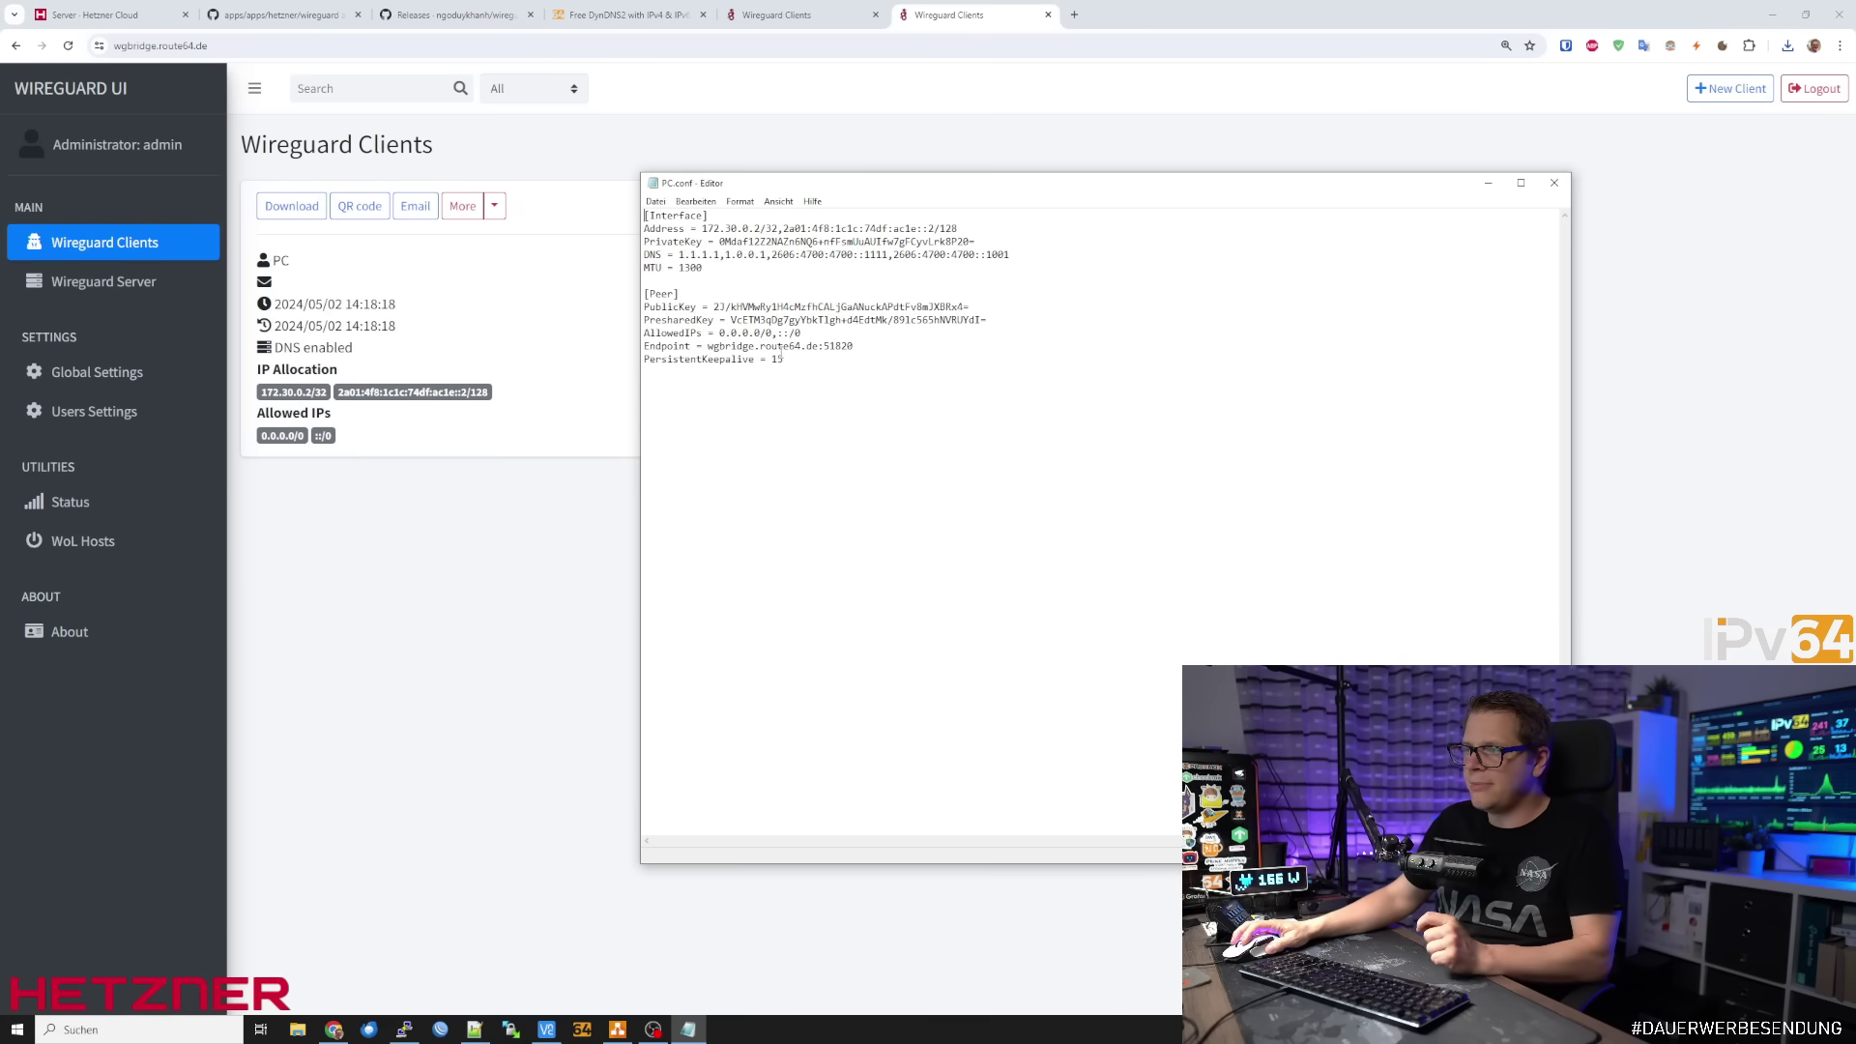
{"action": "scroll", "coordinate": [844, 413], "scroll_direction": "up", "scroll_amount": 5, "text": "ctrl"}
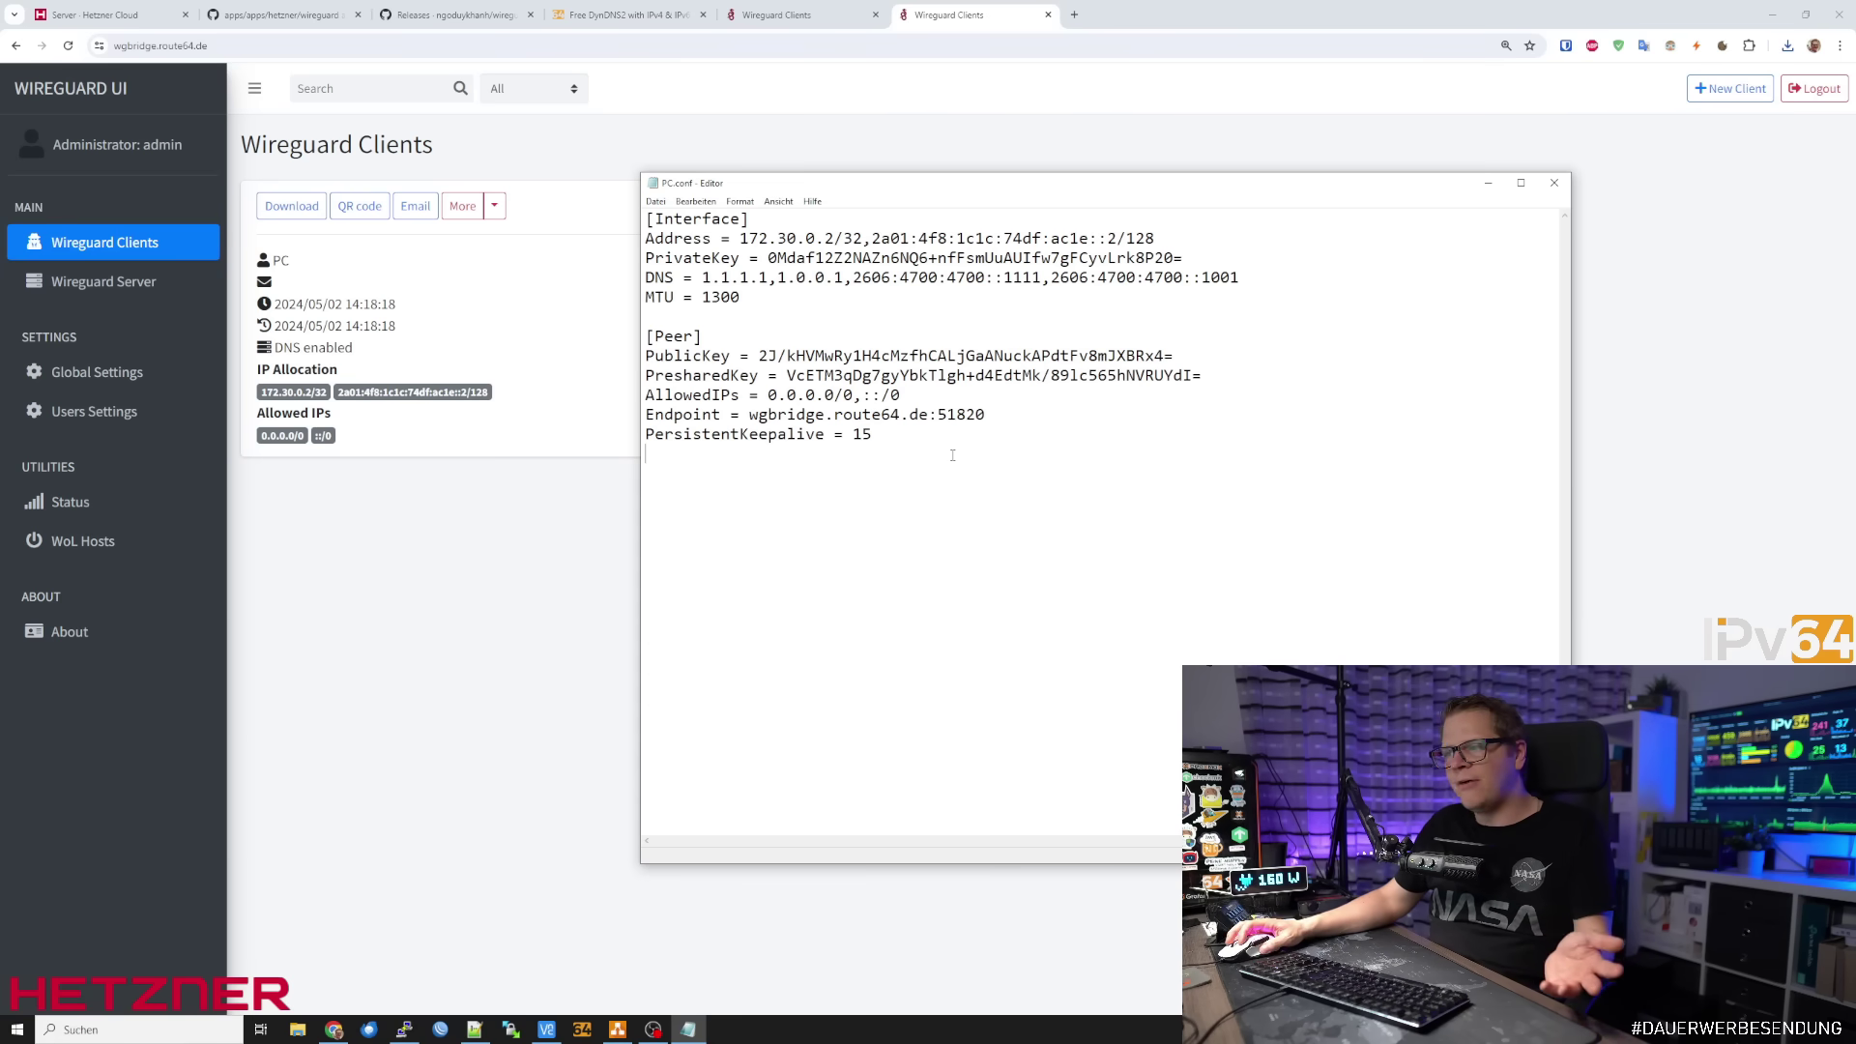
{"action": "left_click", "coordinate": [358, 205]}
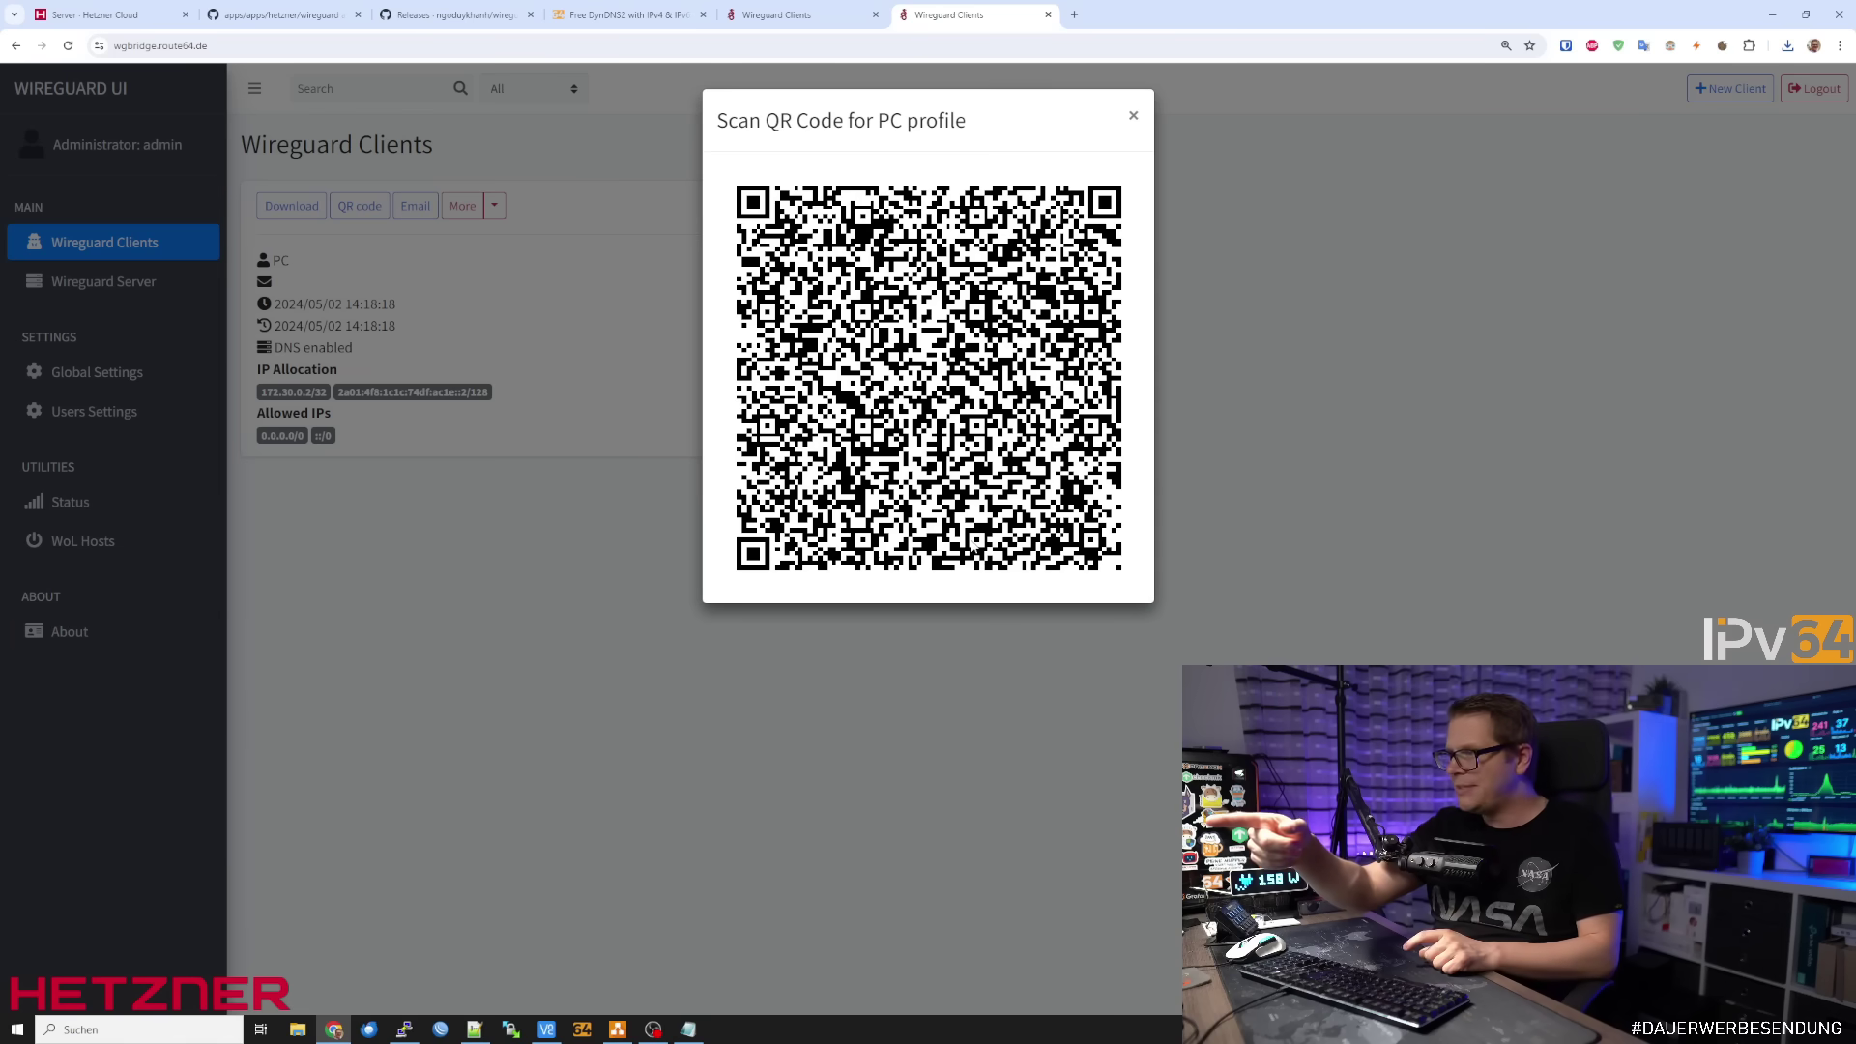
Bring the PC.conf text in Notepad back in front of the QR code
{"action": "left_click", "coordinate": [689, 1030]}
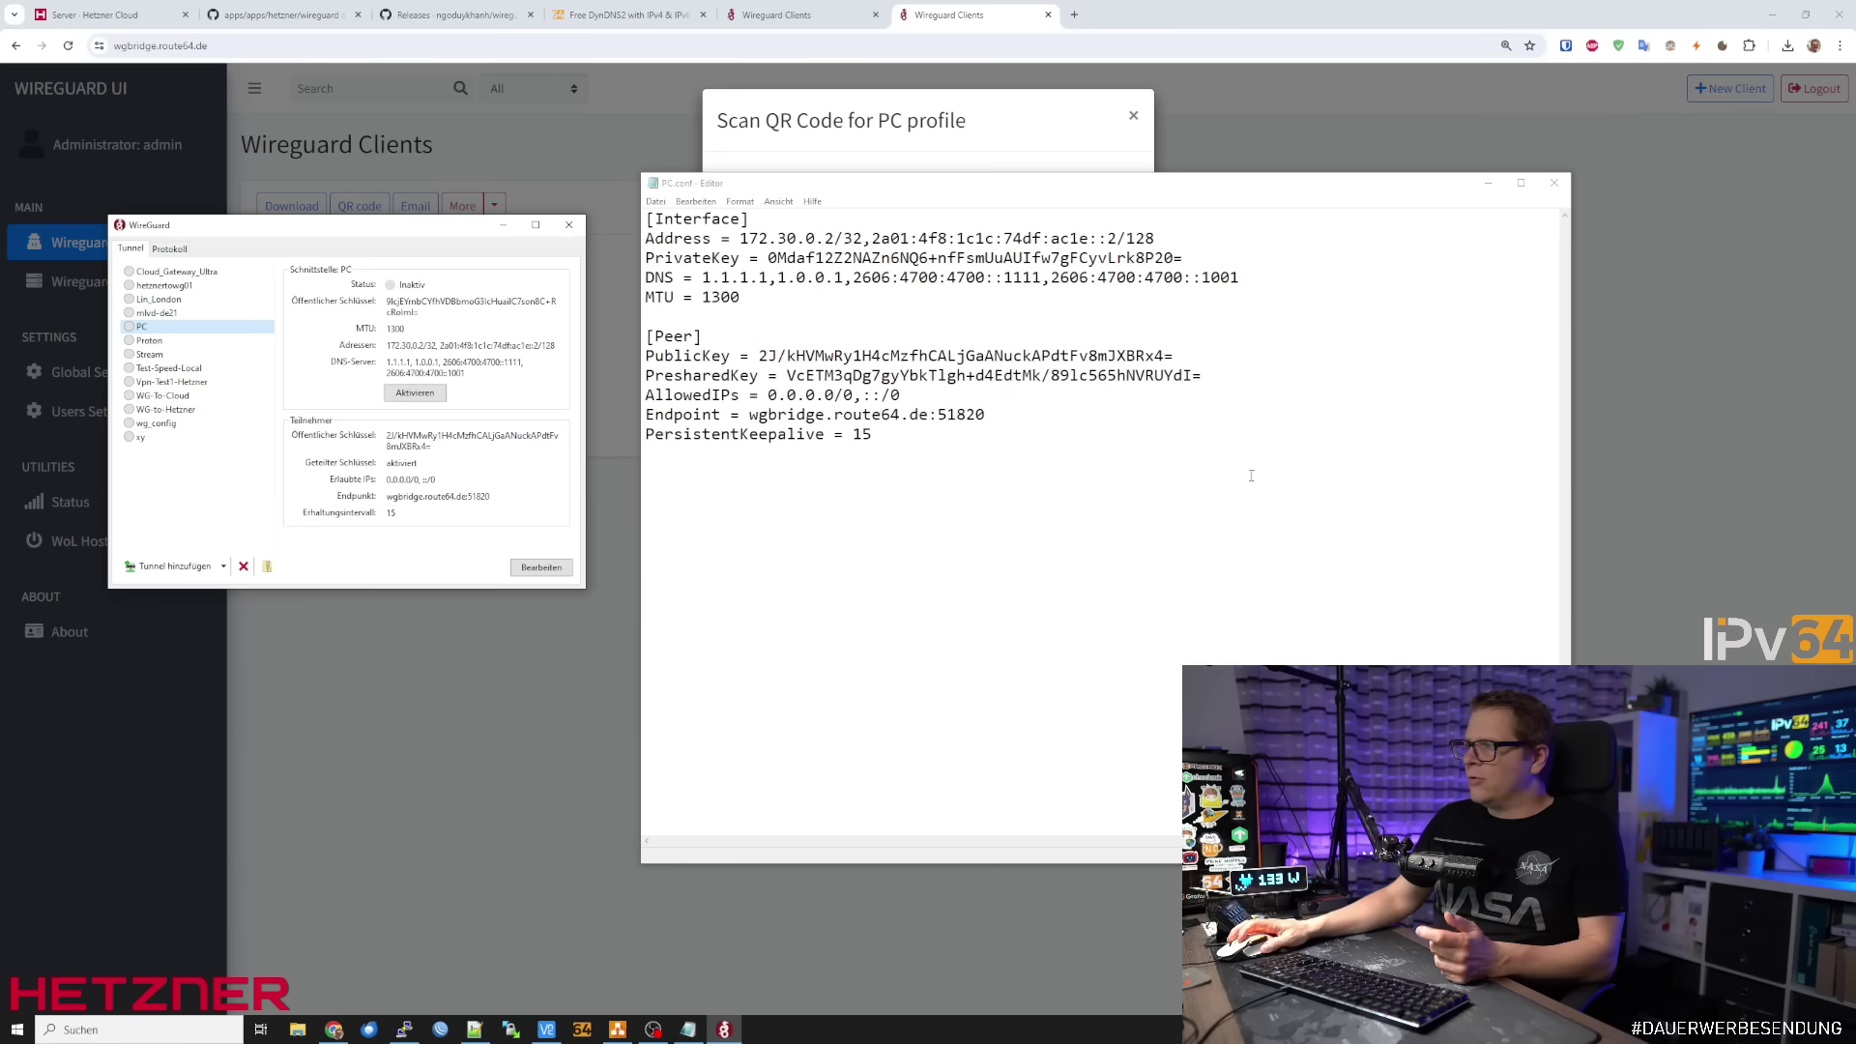
Import the PC tunnel from PC.conf into WireGuard for Windows and rearrange the windows
{"action": "mouse_move", "coordinate": [202, 226]}
{"action": "left_mouse_down"}
{"action": "mouse_move", "coordinate": [165, 226]}
{"action": "mouse_move", "coordinate": [235, 225]}
{"action": "left_mouse_up"}
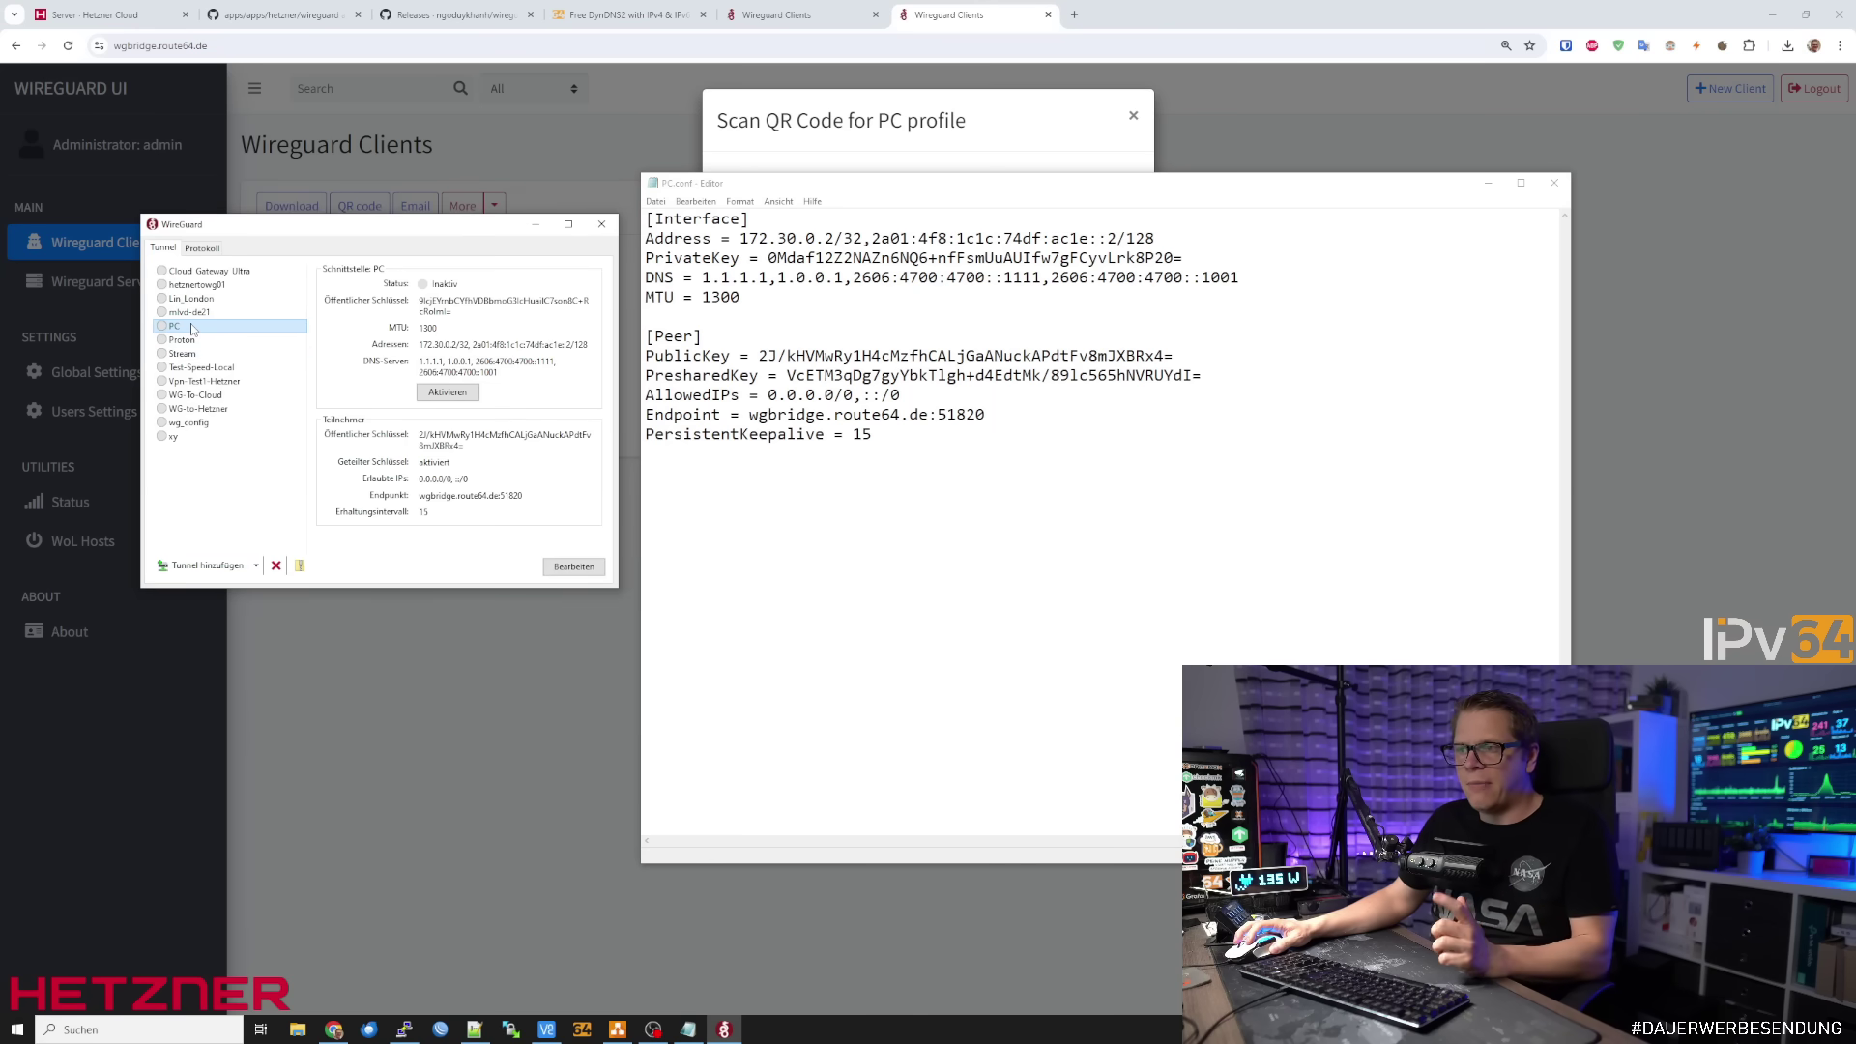
{"action": "left_click", "coordinate": [256, 566]}
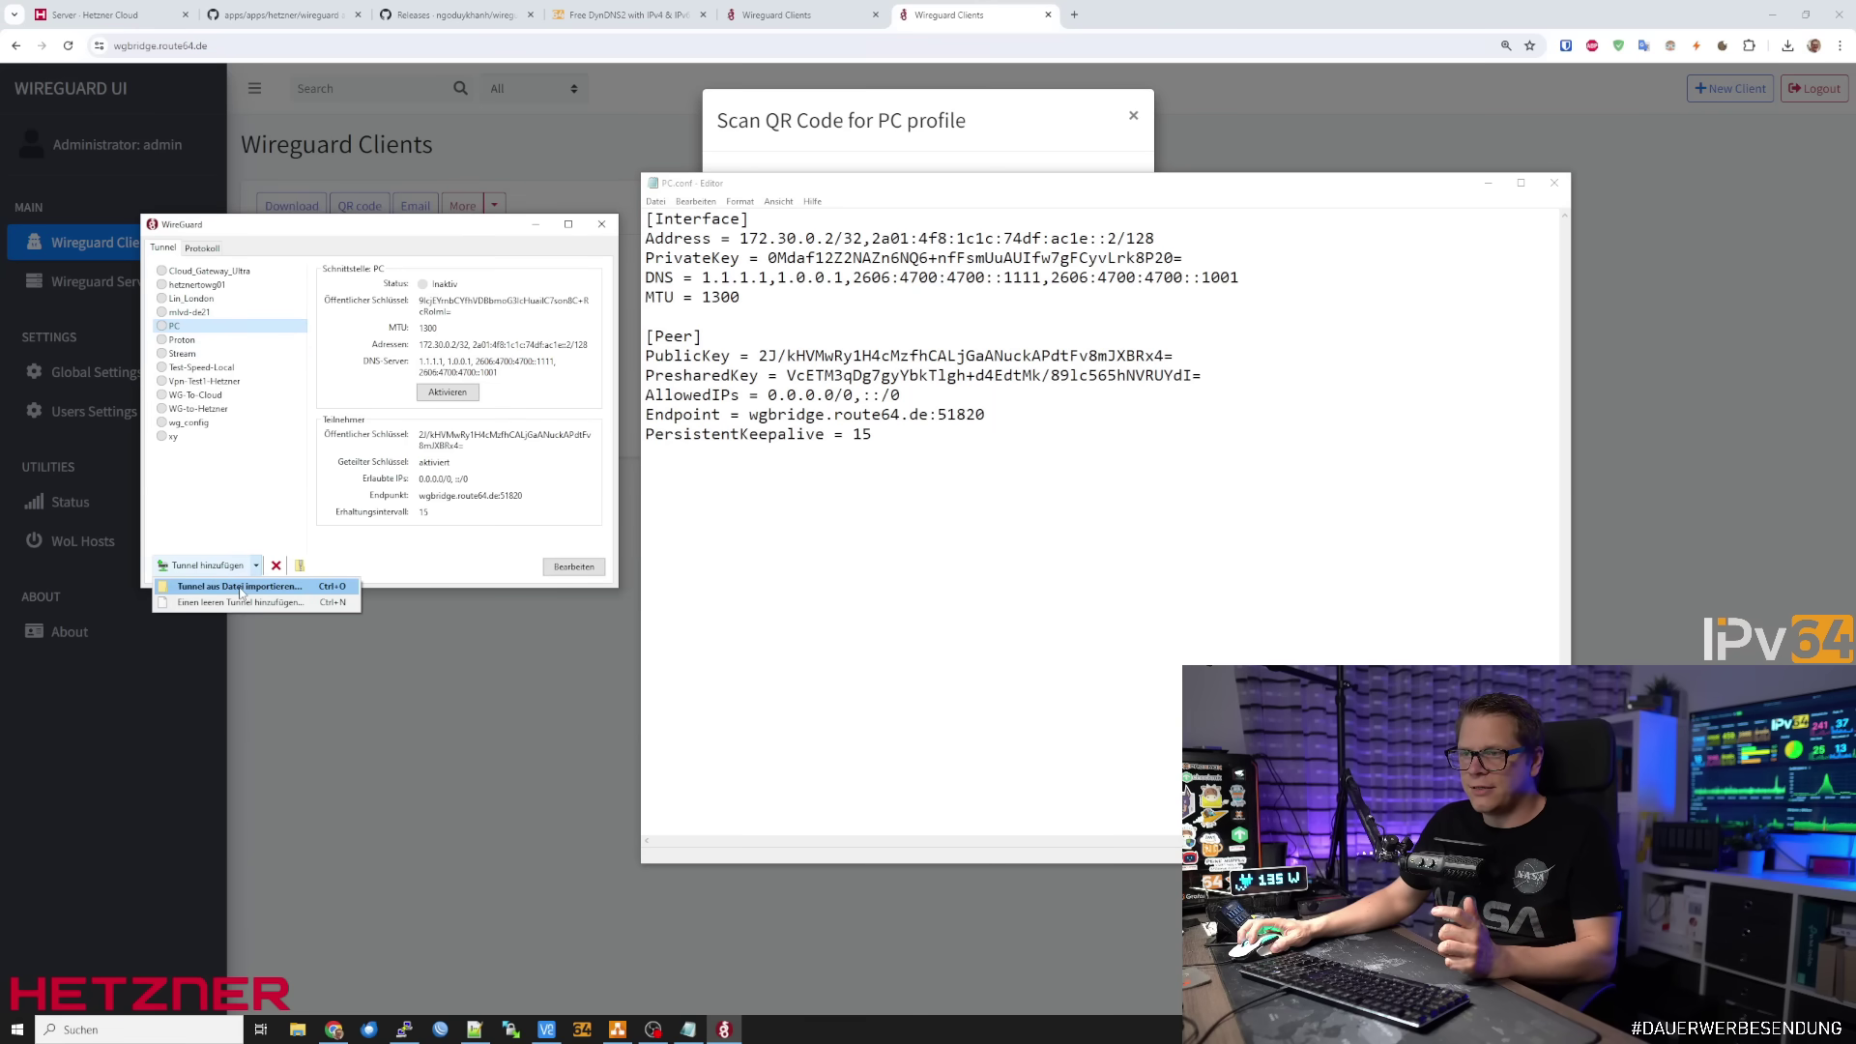
{"action": "left_click", "coordinate": [187, 587]}
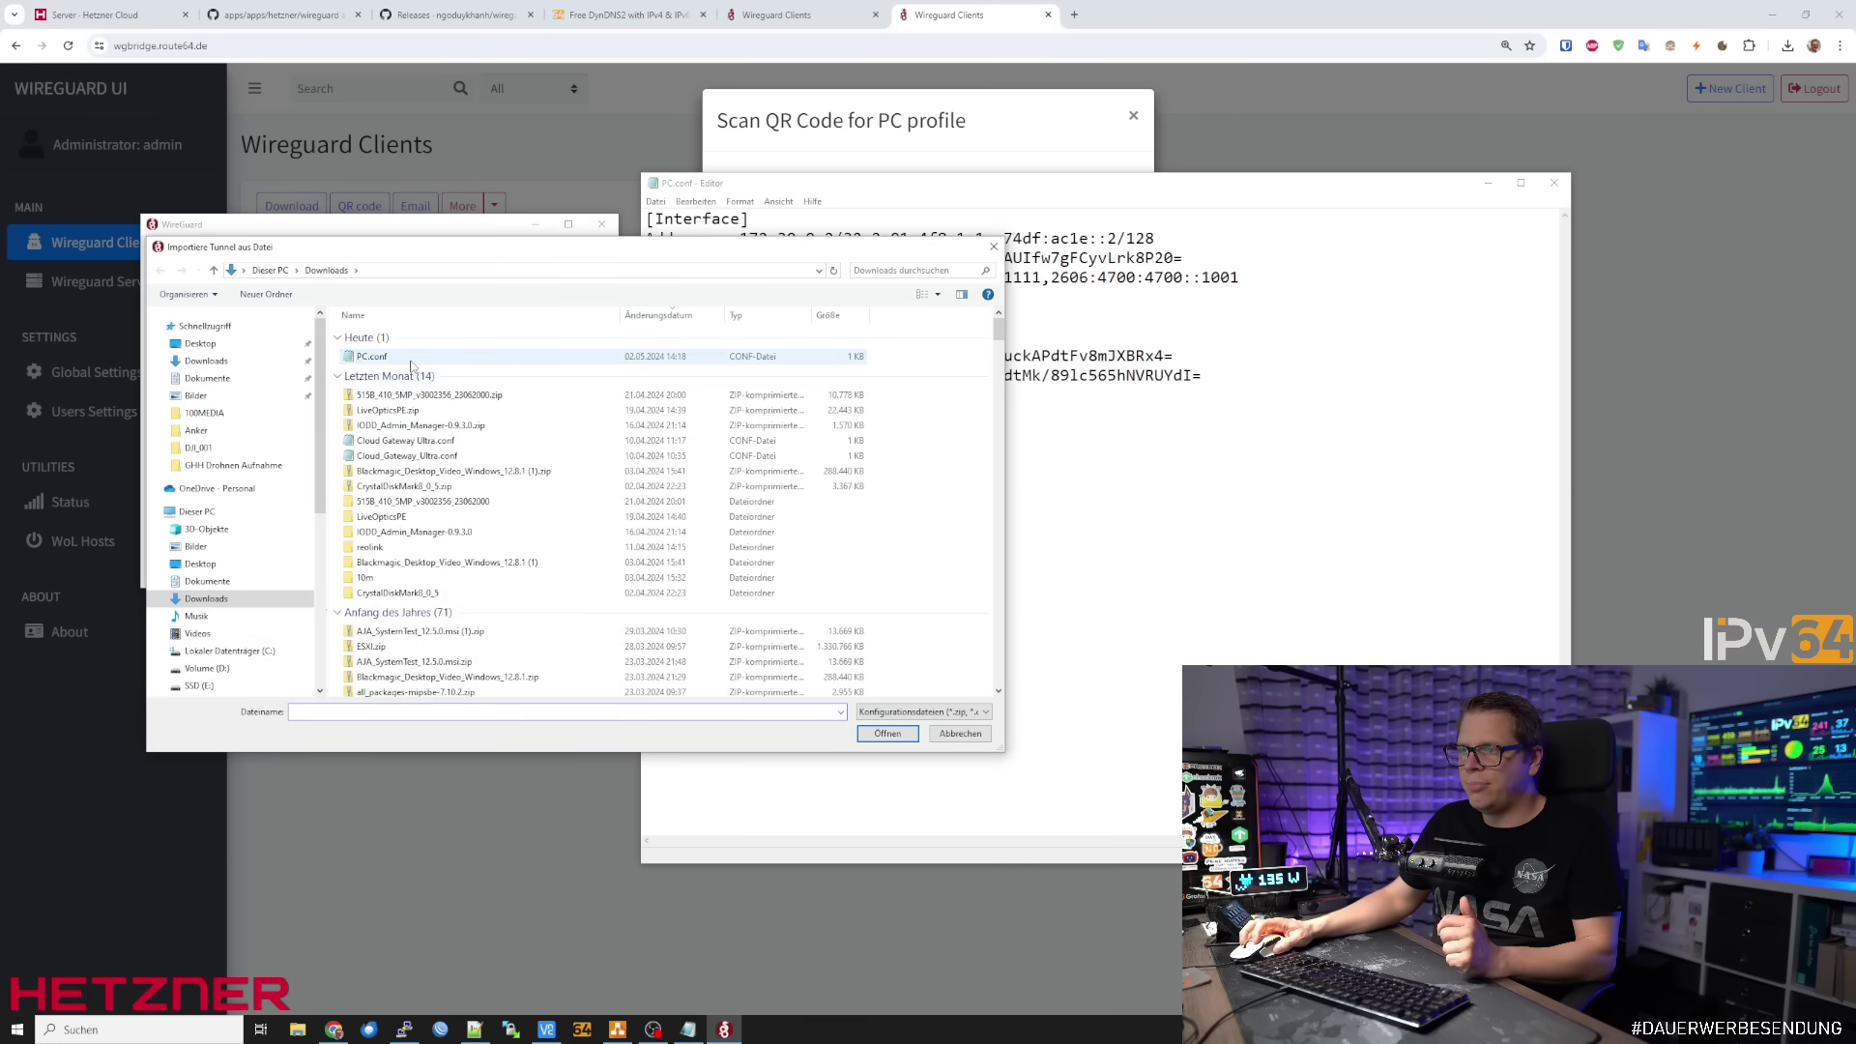
{"action": "double_click", "coordinate": [372, 356]}
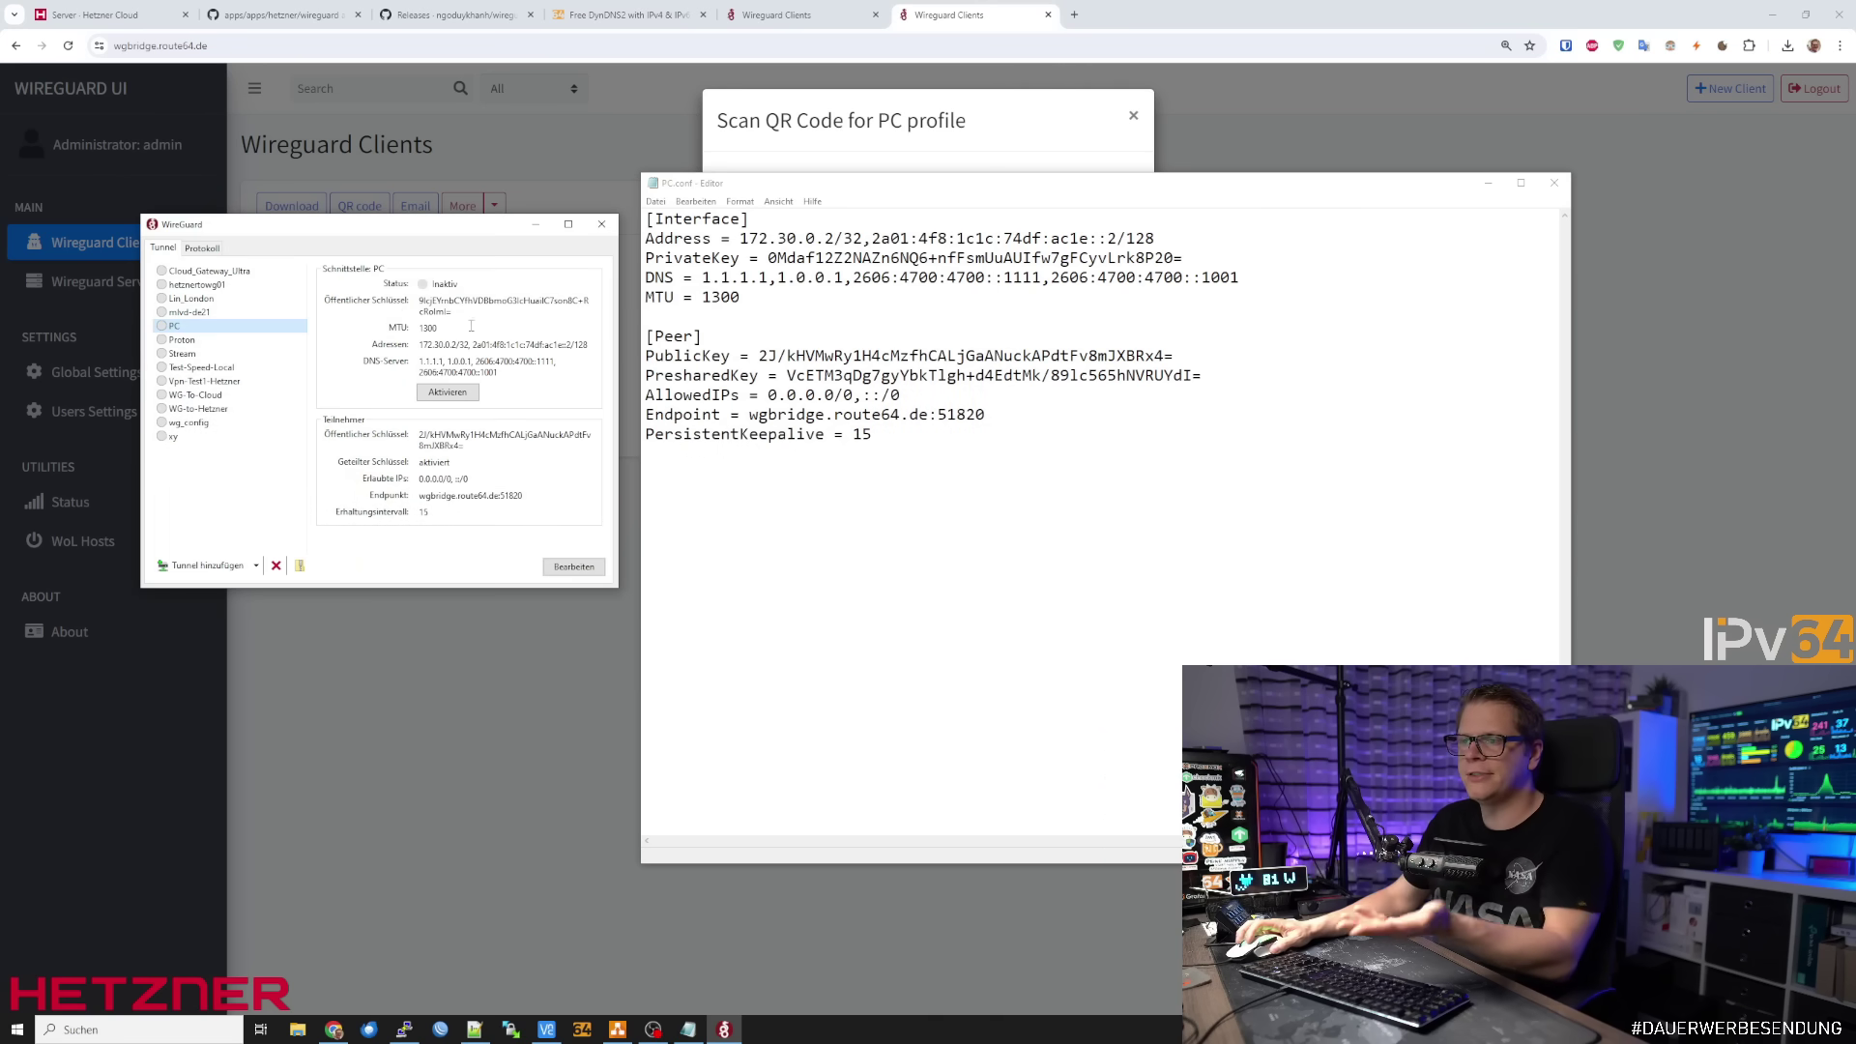
{"action": "left_click_drag", "start_coordinate": [803, 181], "coordinate": [814, 187]}
{"action": "left_click_drag", "start_coordinate": [478, 228], "coordinate": [488, 196]}
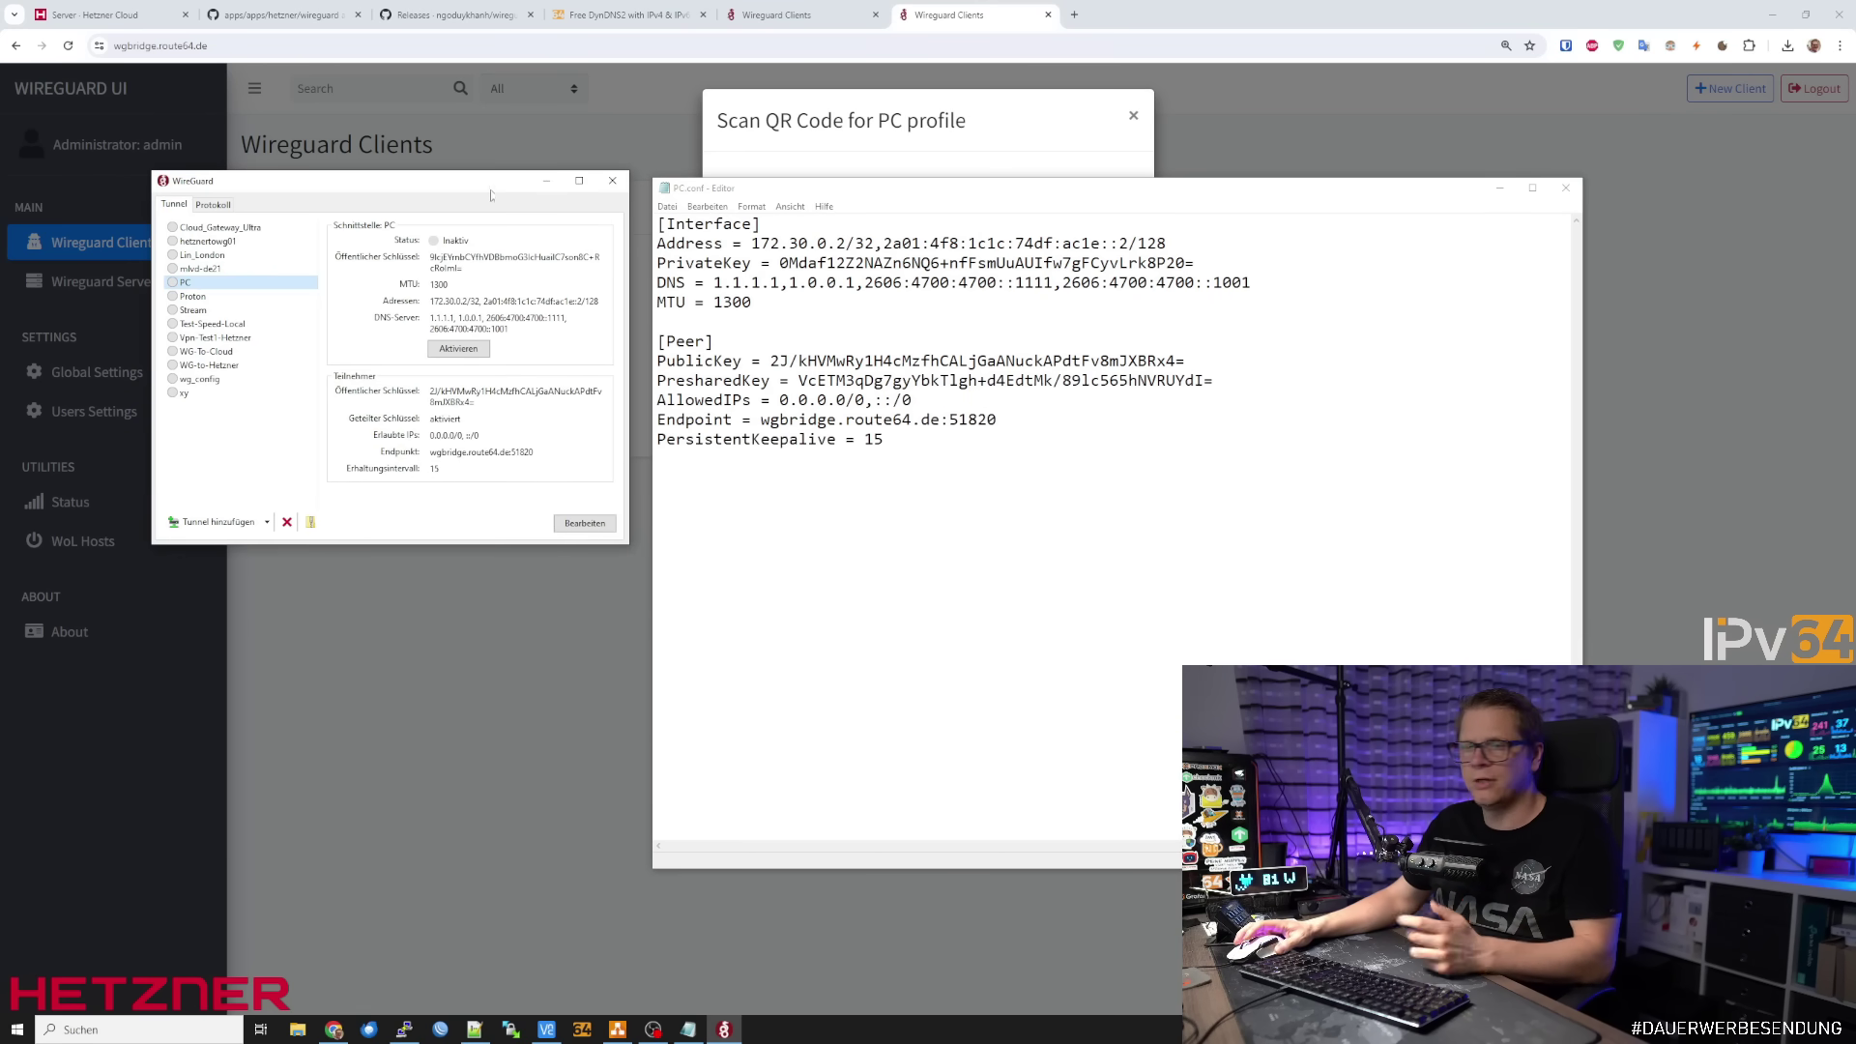
Close the QR code, apply the server config to restart WireGuard, and return to Wireguard Clients
{"action": "left_click", "coordinate": [949, 120]}
{"action": "left_click", "coordinate": [1132, 116]}
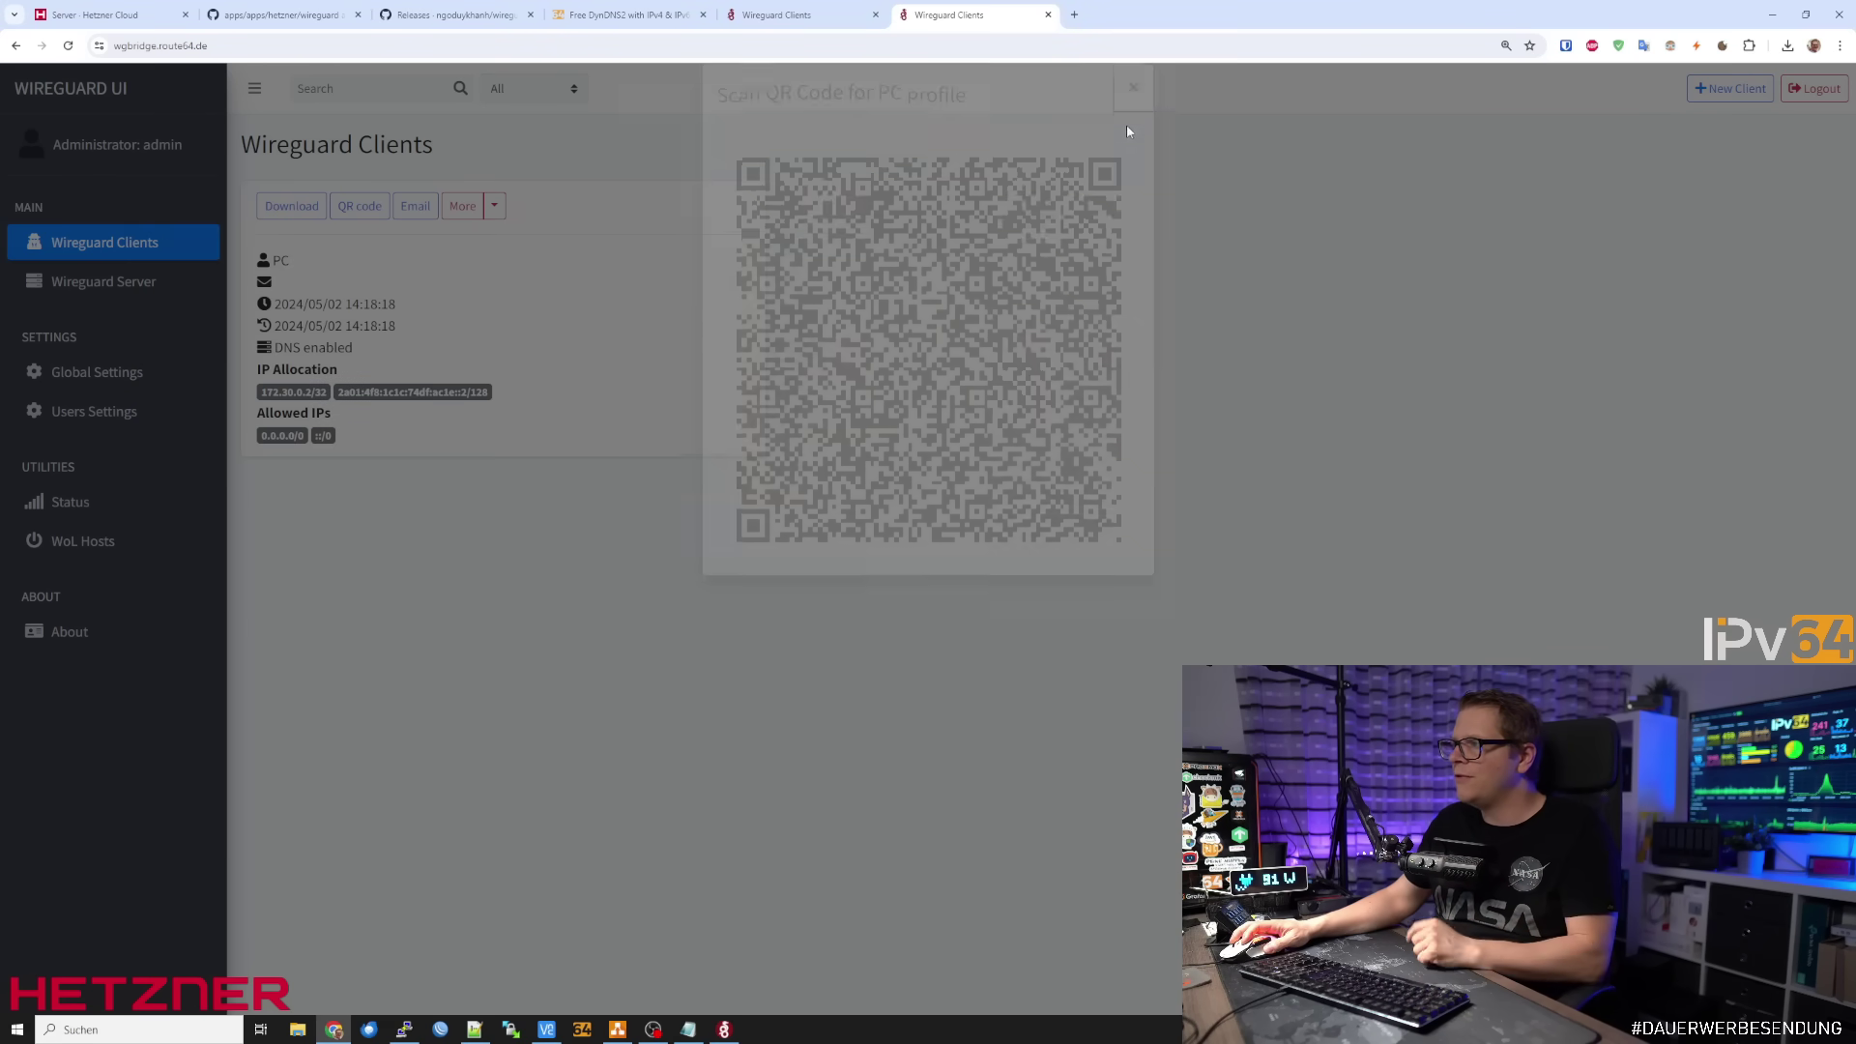
{"action": "left_click", "coordinate": [96, 282]}
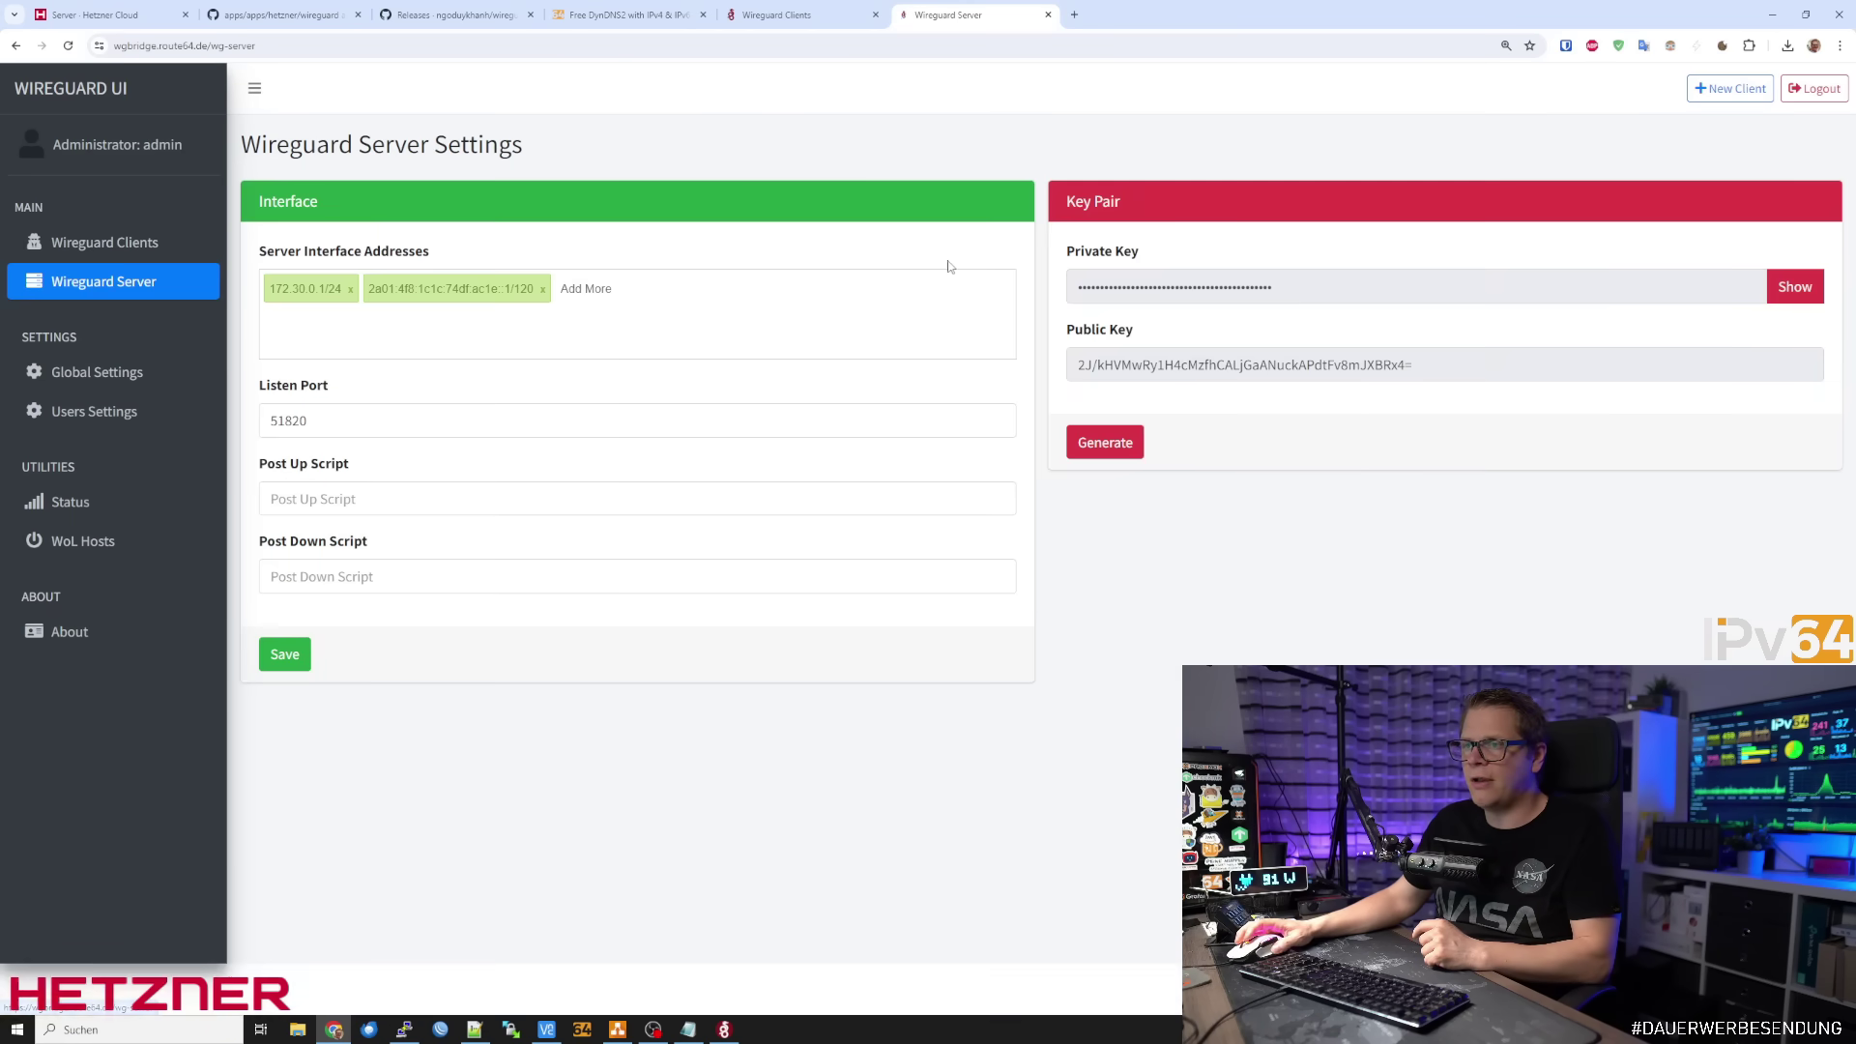
{"action": "left_click", "coordinate": [1735, 89]}
{"action": "left_click", "coordinate": [1116, 248]}
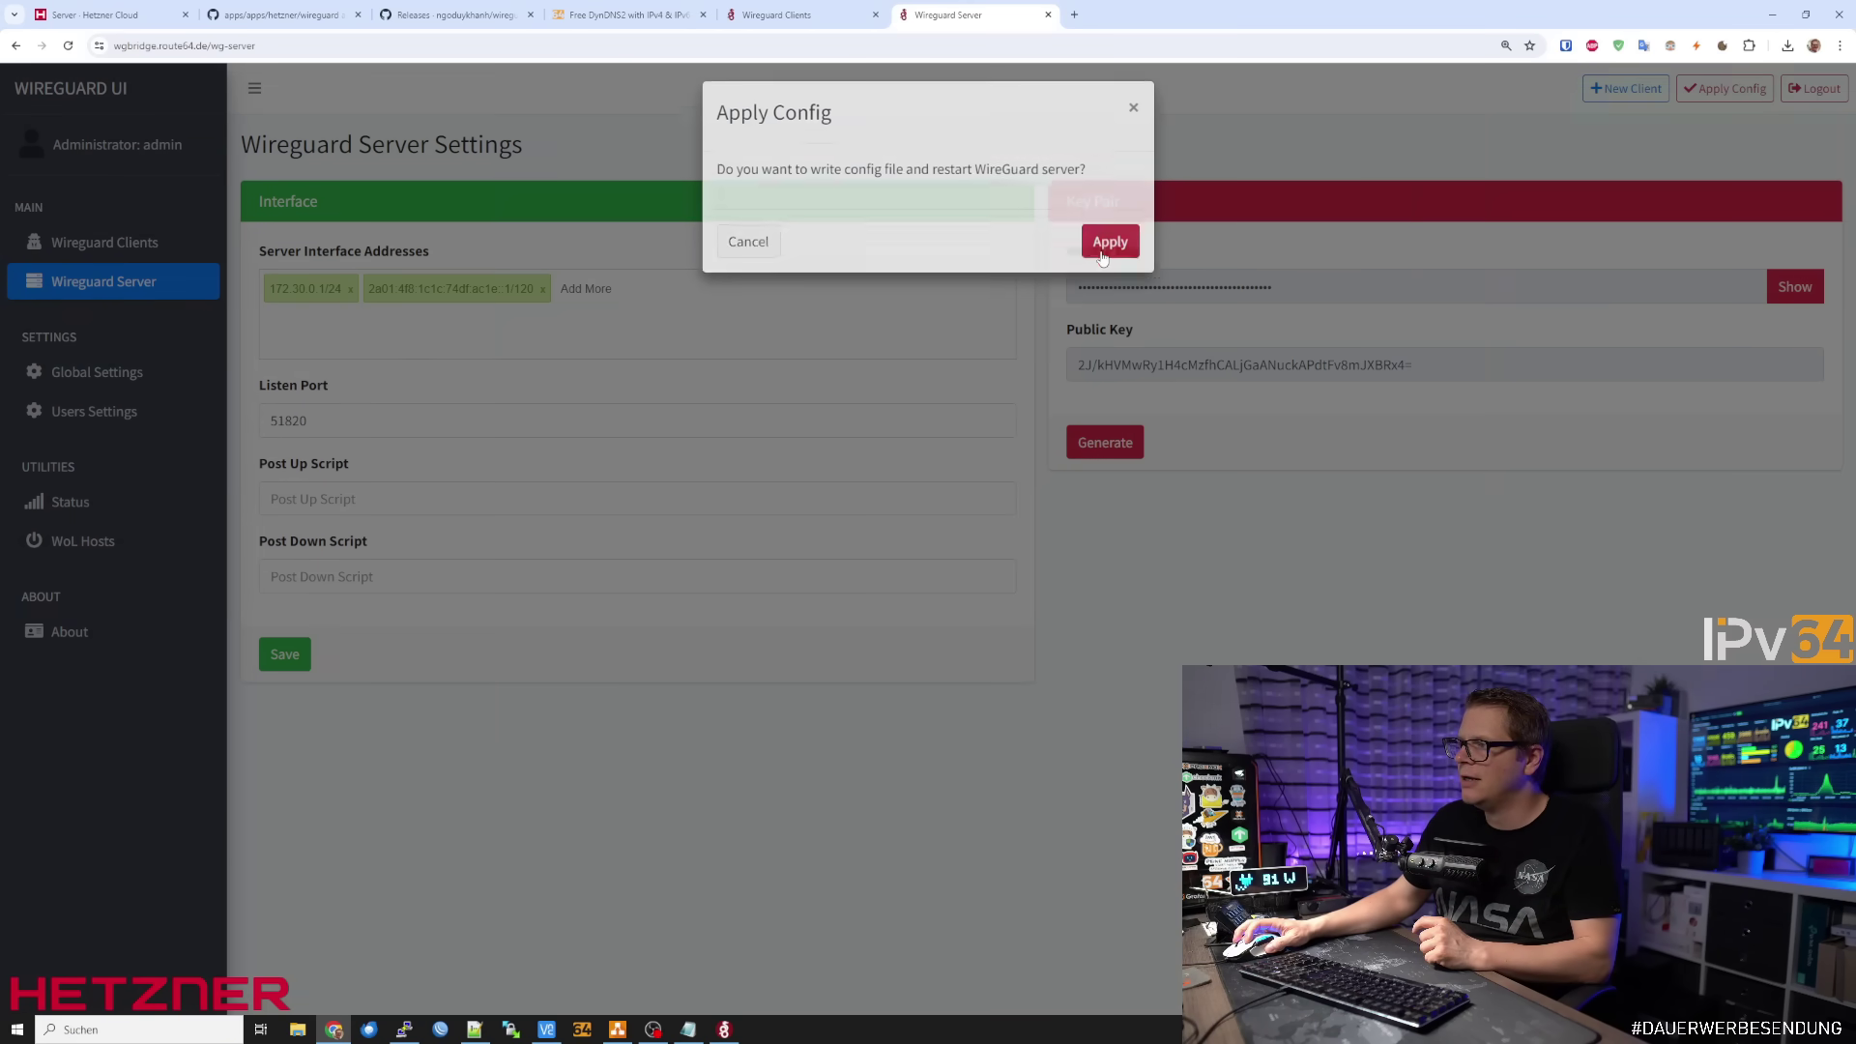
{"action": "left_click", "coordinate": [176, 251]}
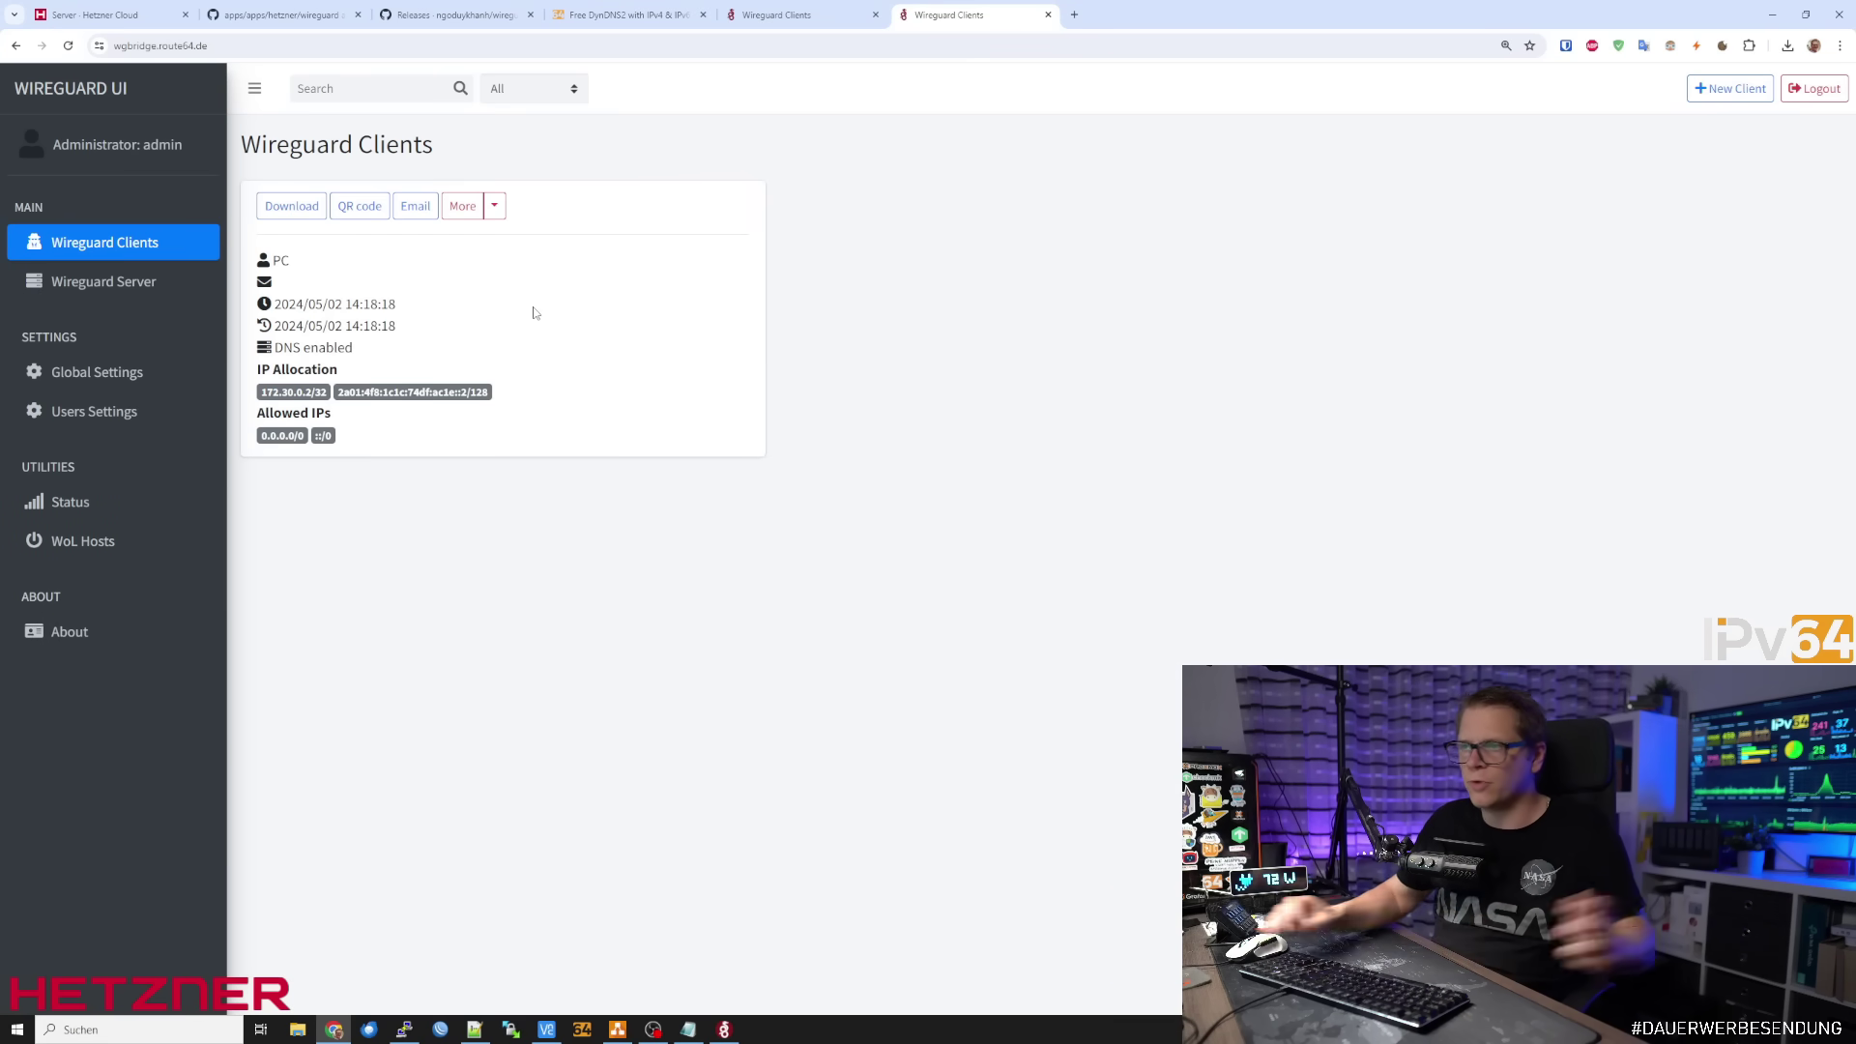
Review the PC client's actions and edit form without changes, then bring WireGuard UI forward
{"action": "left_click", "coordinate": [499, 209]}
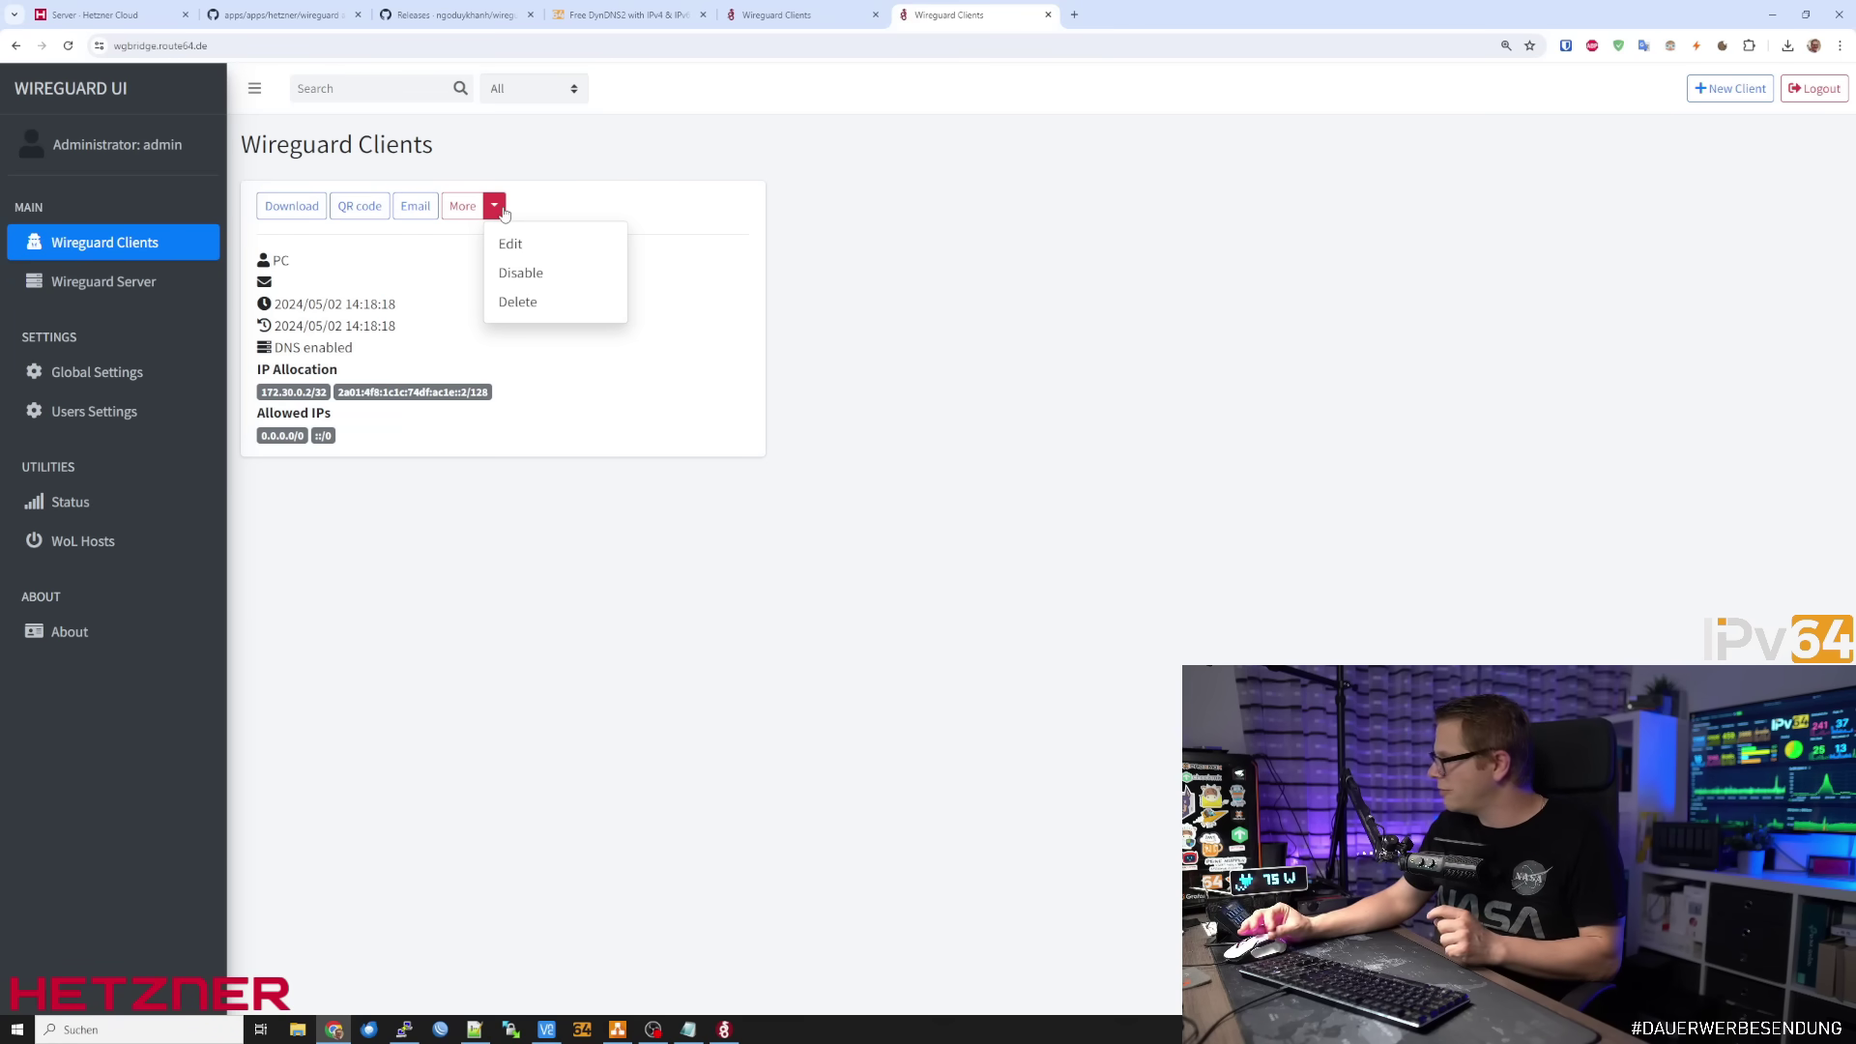
{"action": "left_click", "coordinate": [512, 245]}
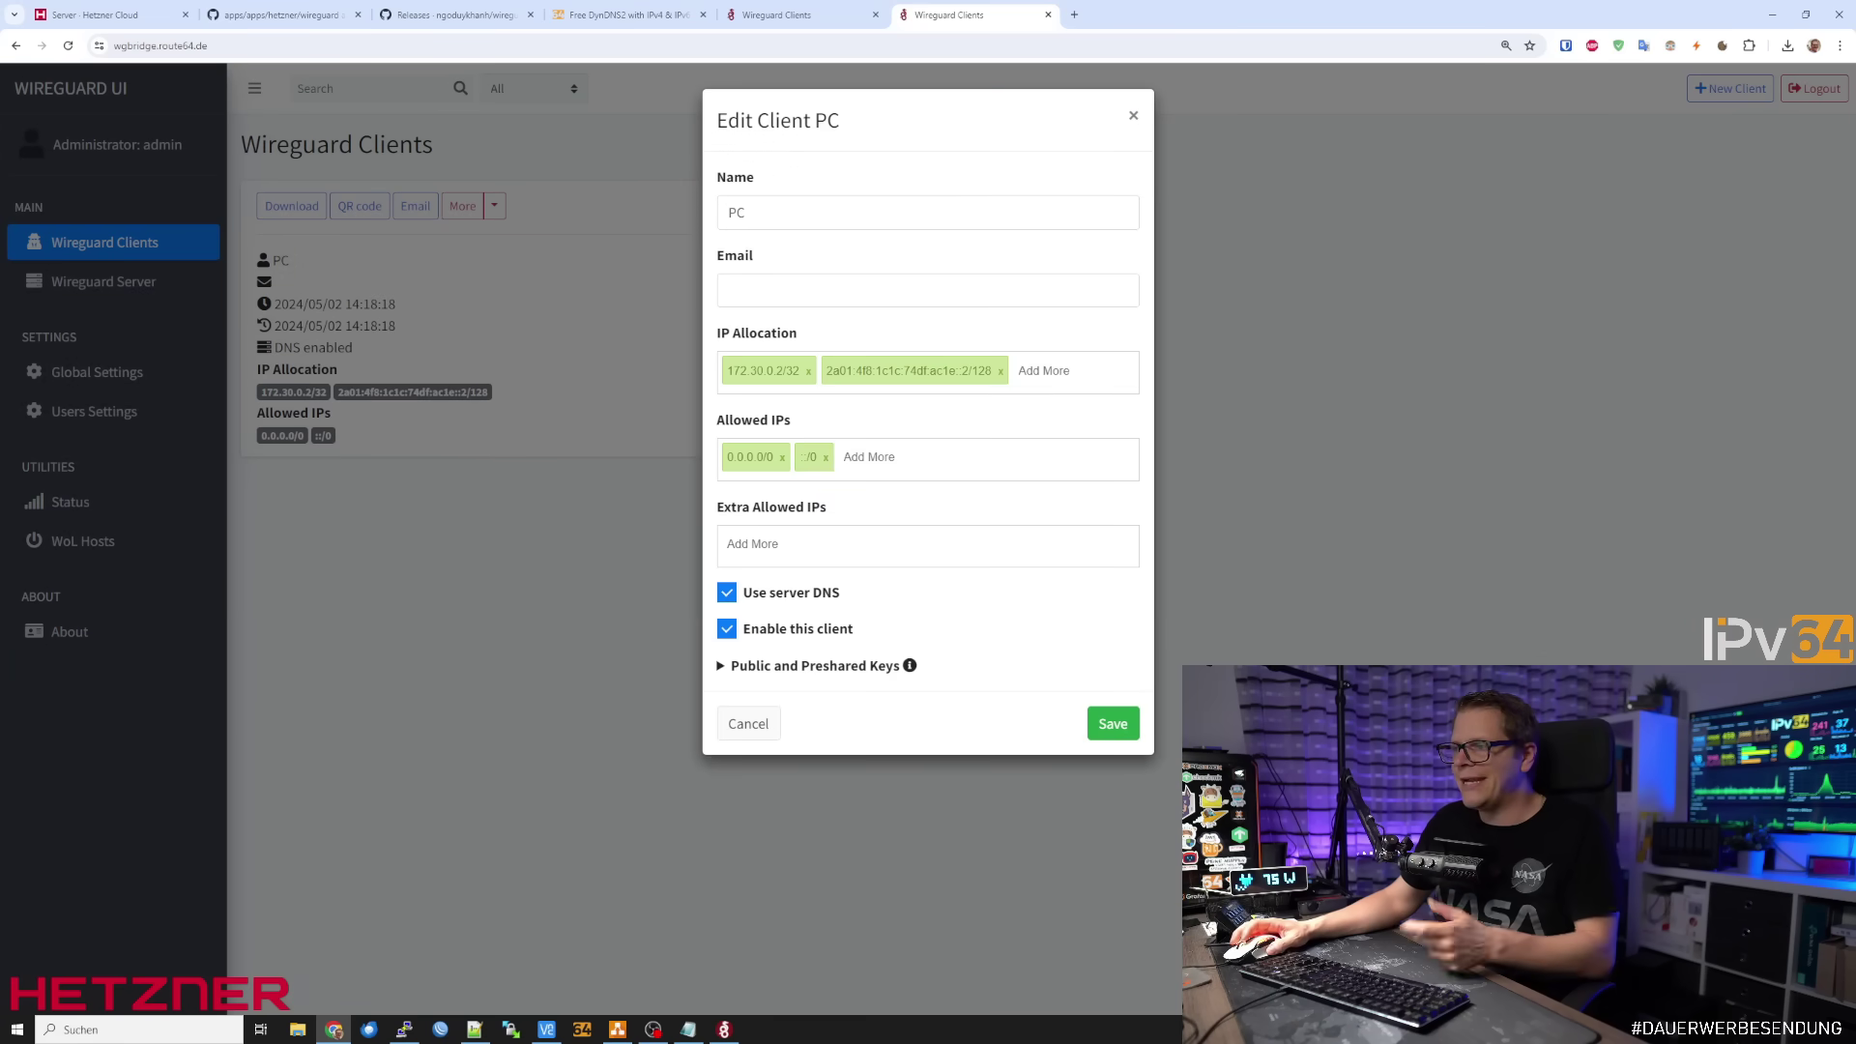
{"action": "left_click", "coordinate": [1135, 122]}
{"action": "left_click", "coordinate": [494, 206]}
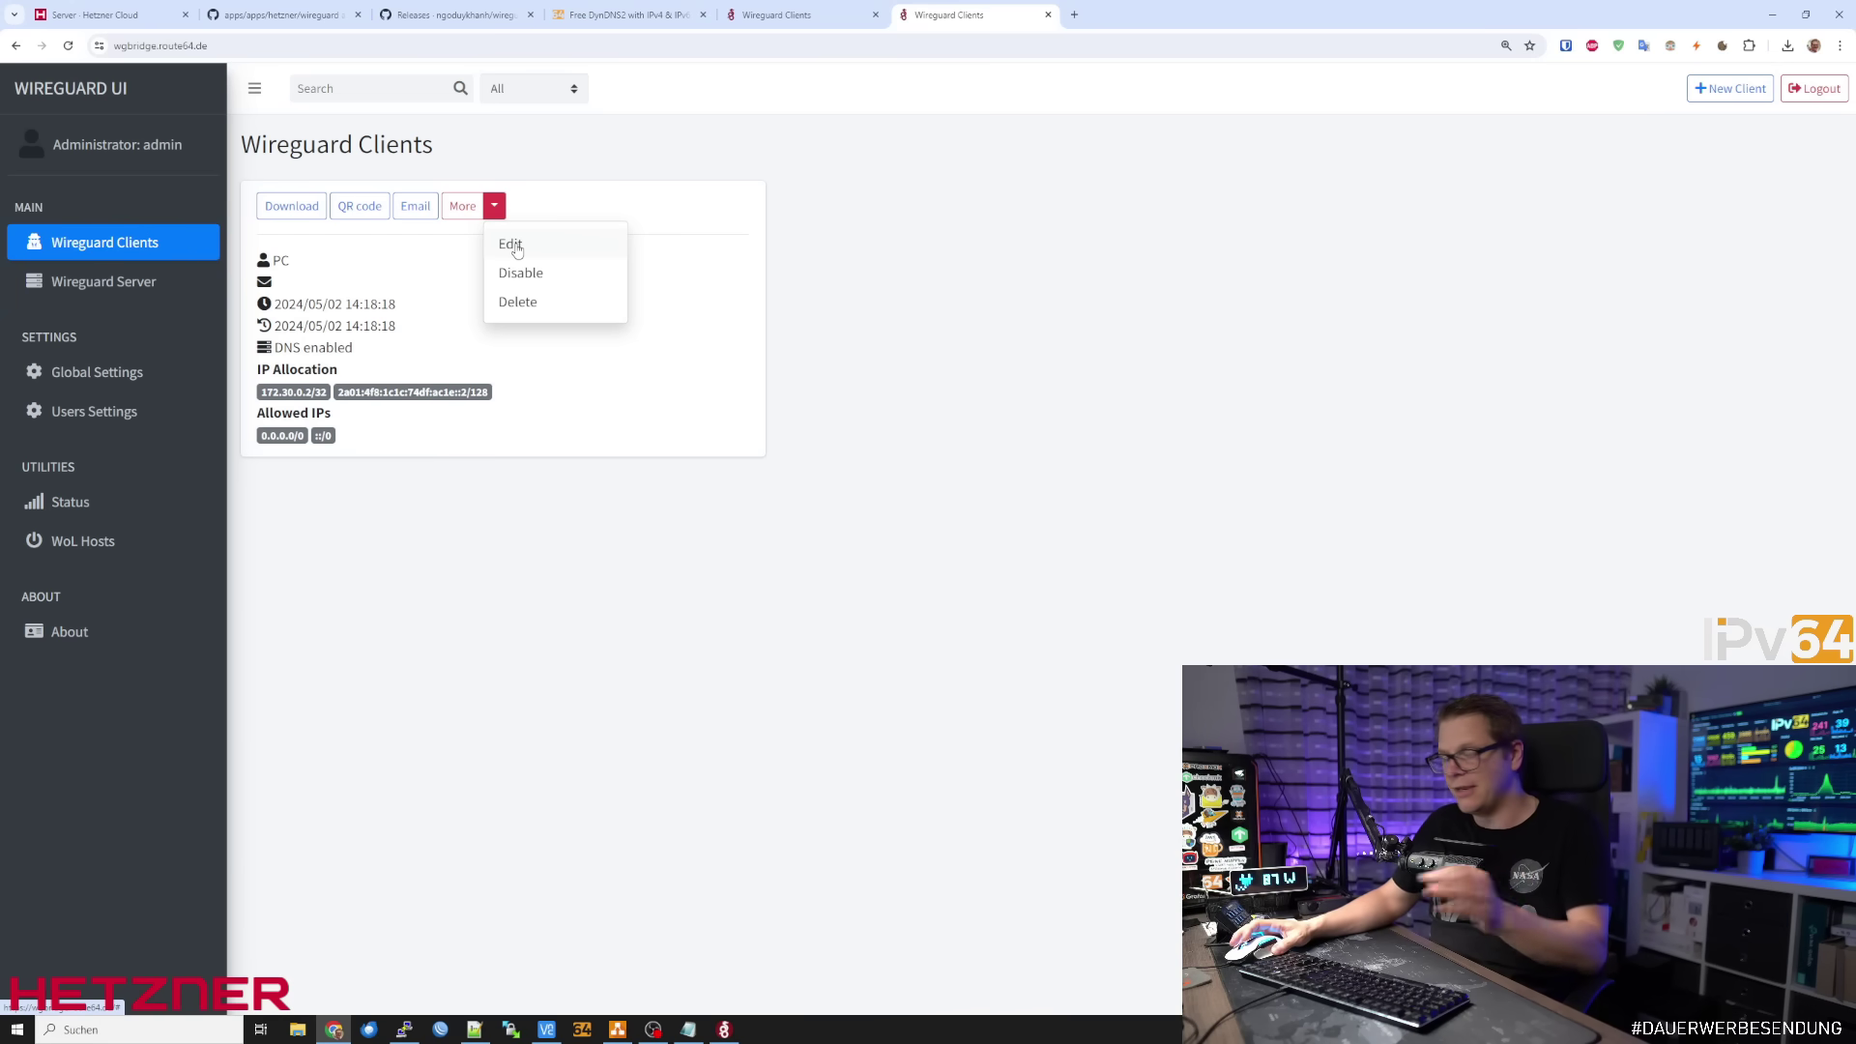
{"action": "left_click", "coordinate": [730, 1030]}
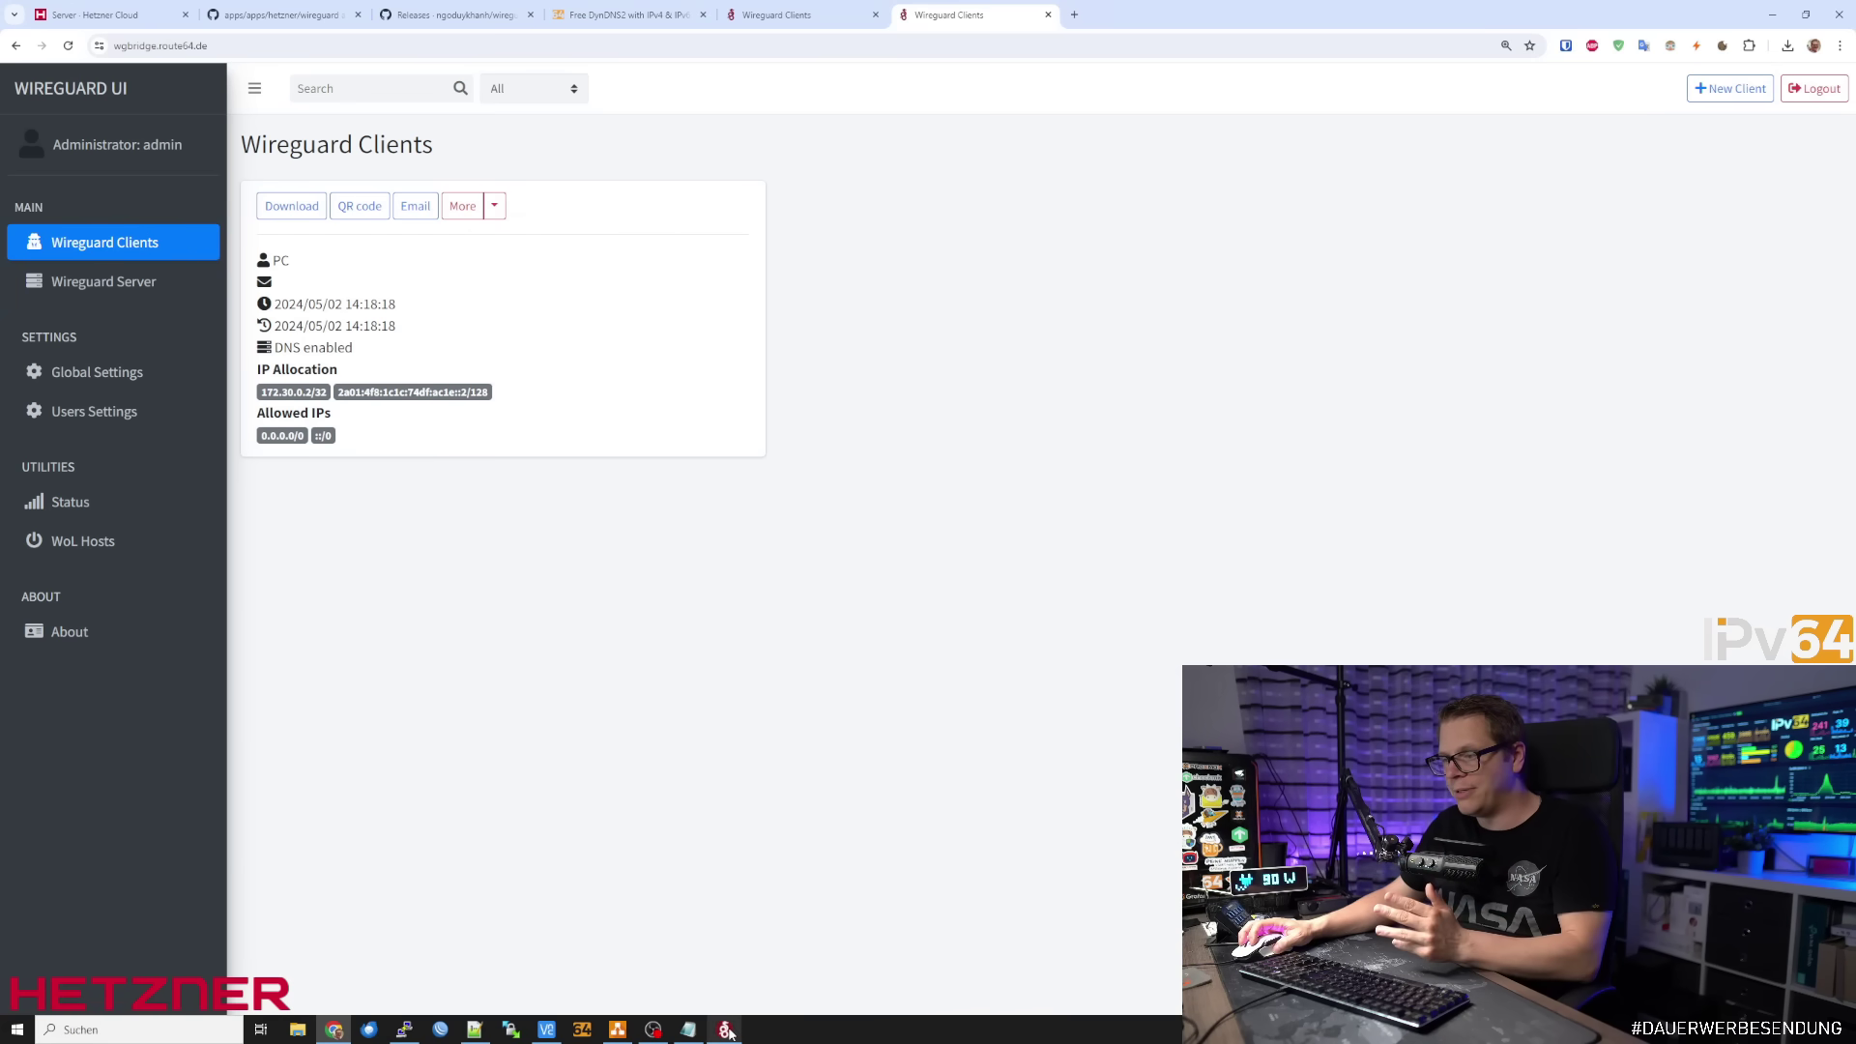
{"action": "left_click", "coordinate": [822, 661]}
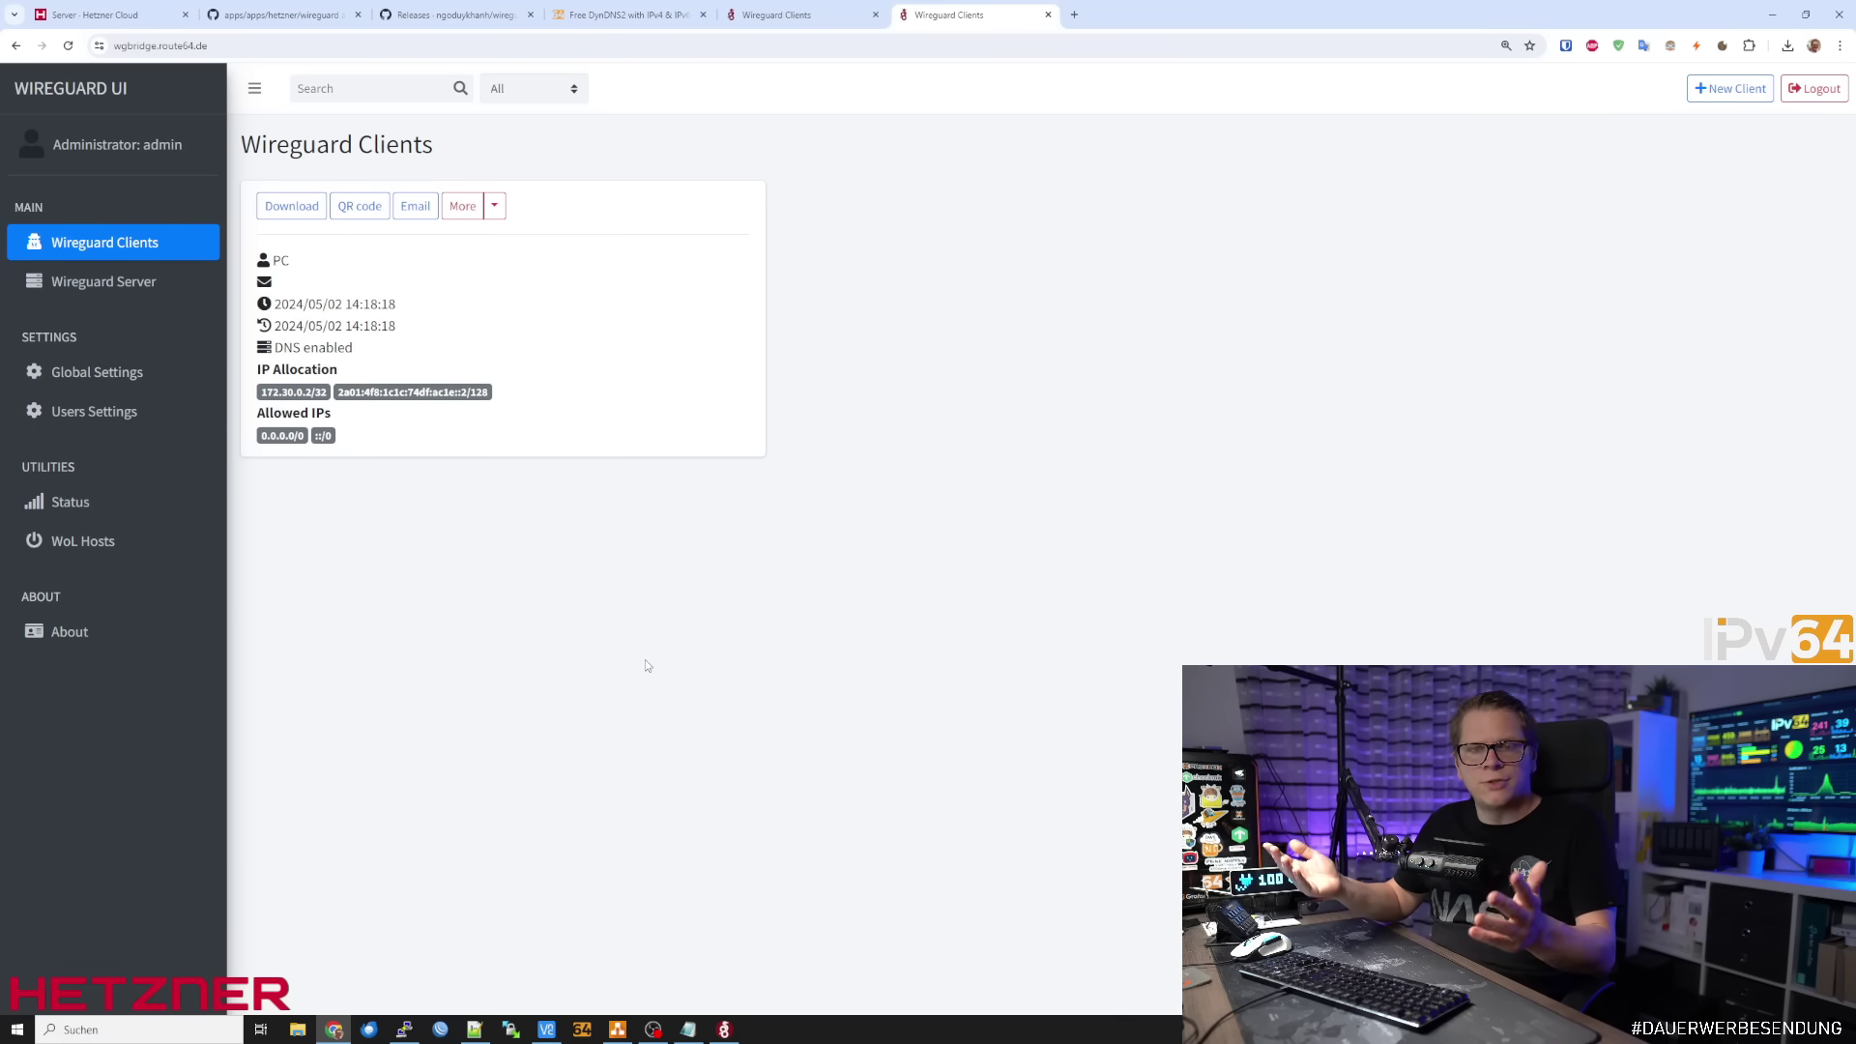
Activate the PC tunnel in WireGuard for Windows and confirm it under Connected Peers
{"action": "left_click", "coordinate": [69, 501]}
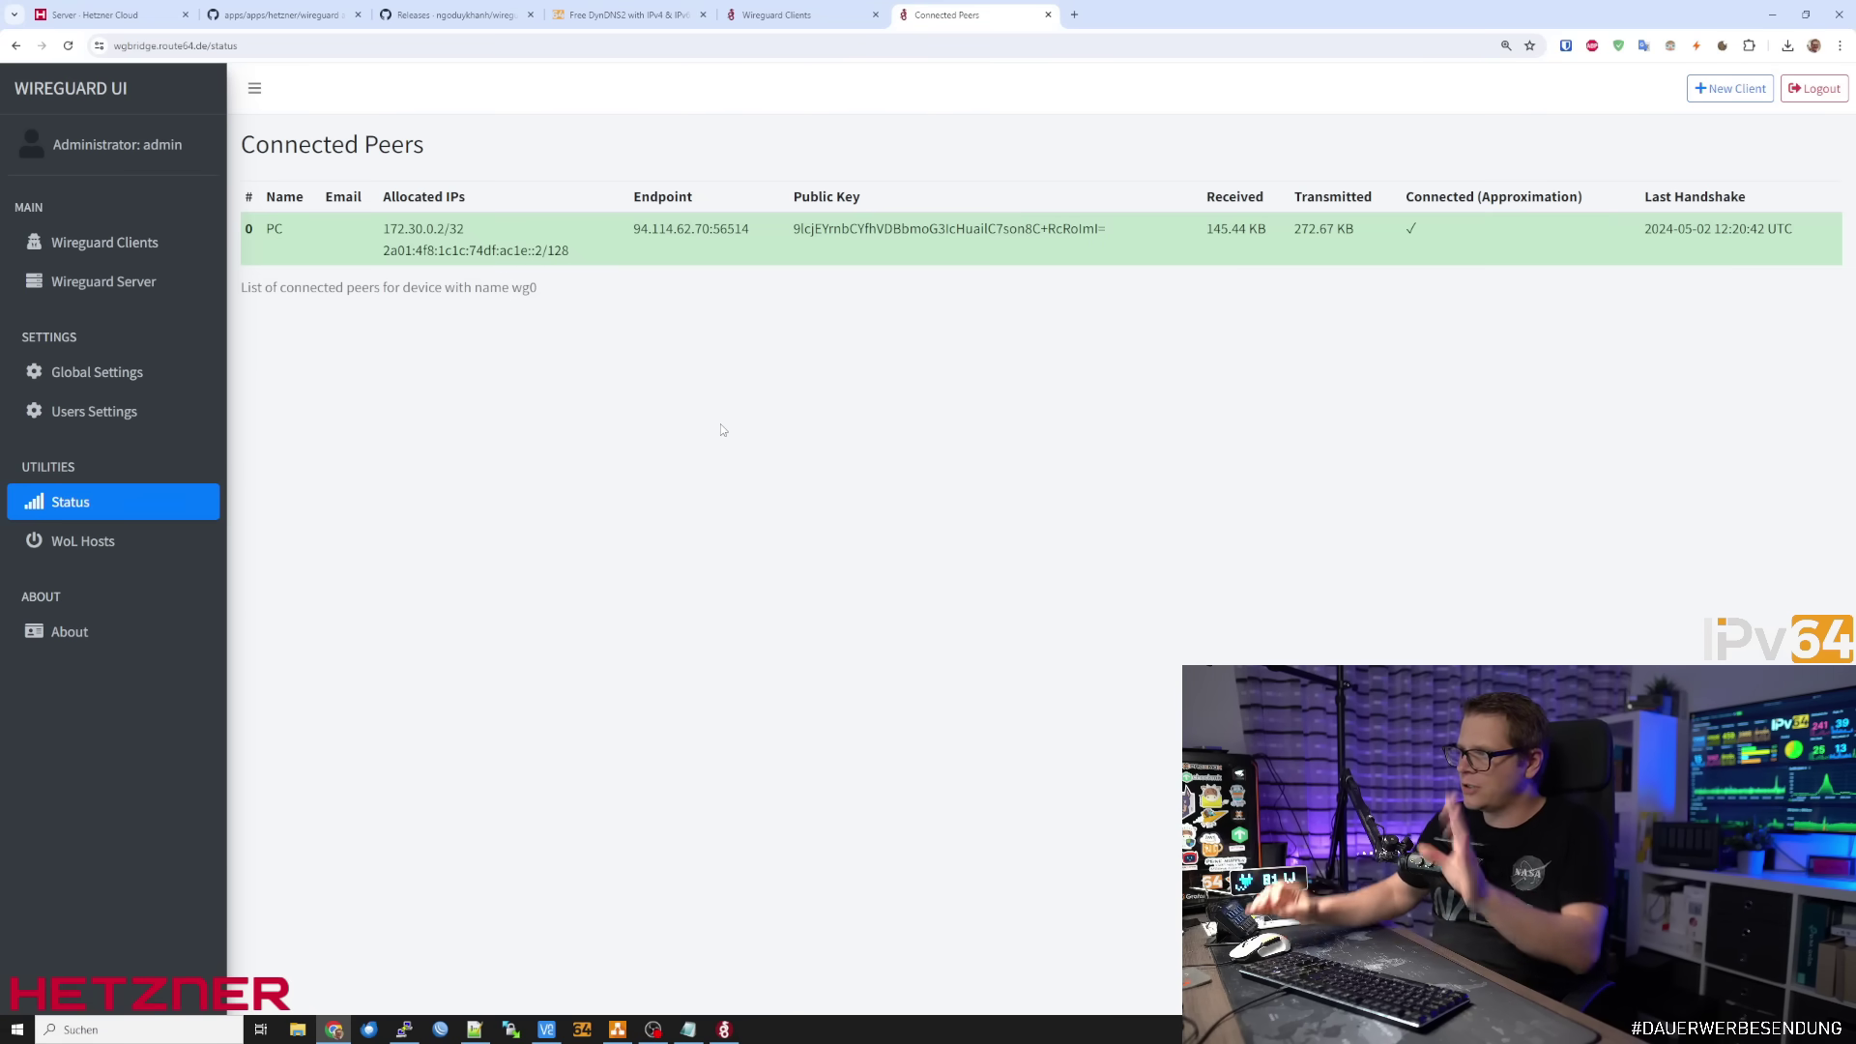
{"action": "left_click", "coordinate": [724, 1029]}
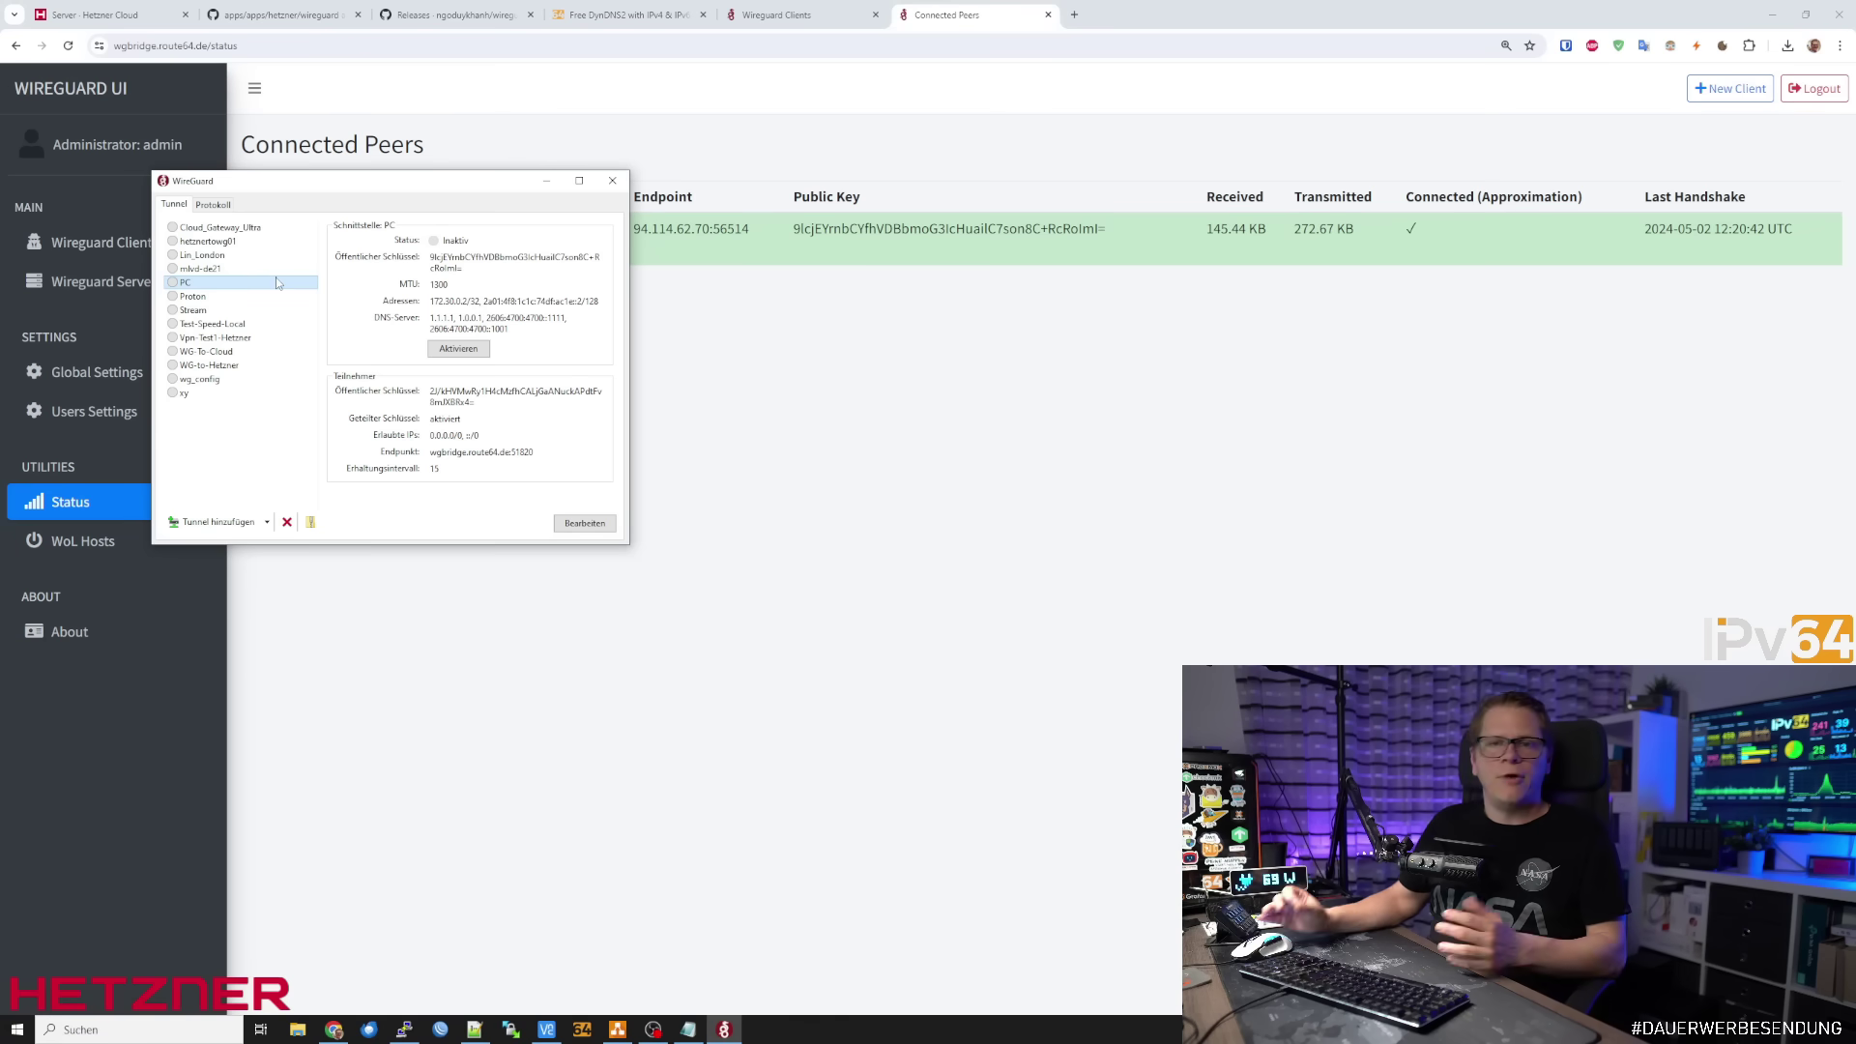
{"action": "left_click", "coordinate": [465, 348]}
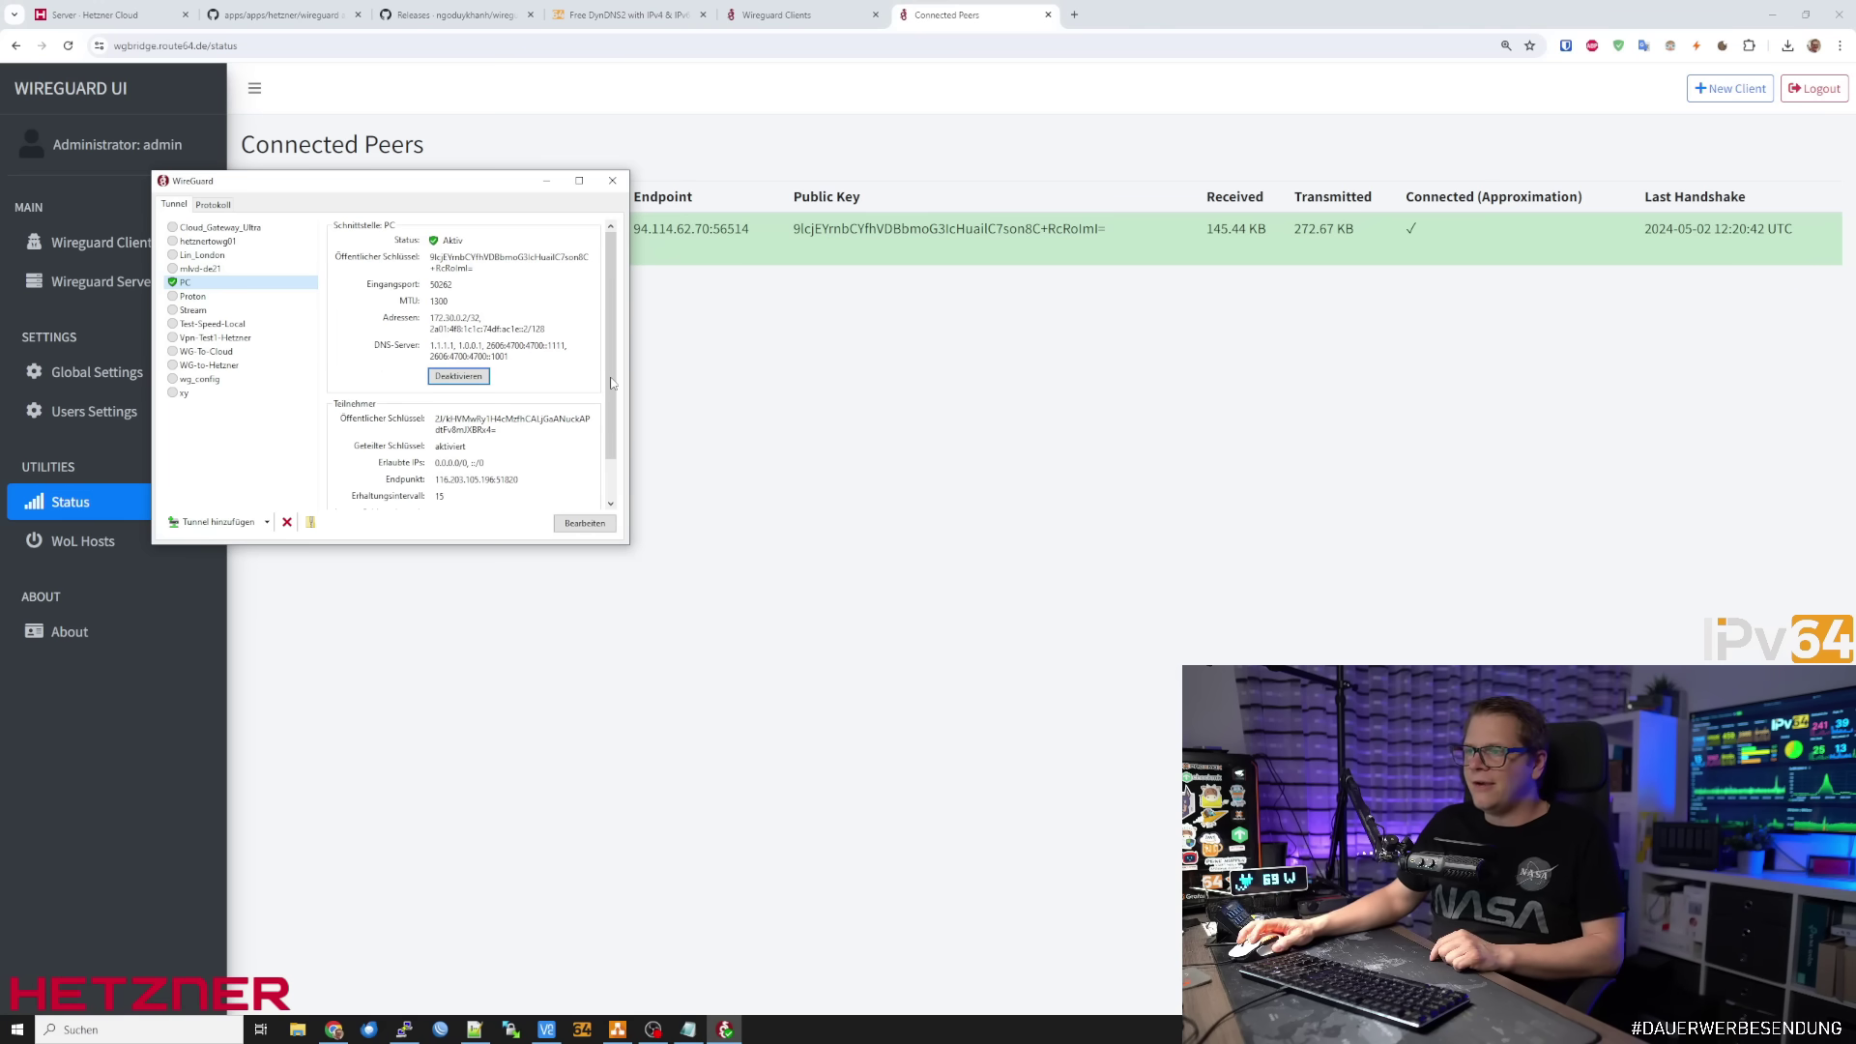
{"action": "scroll", "coordinate": [611, 382], "scroll_direction": "down", "scroll_amount": 1}
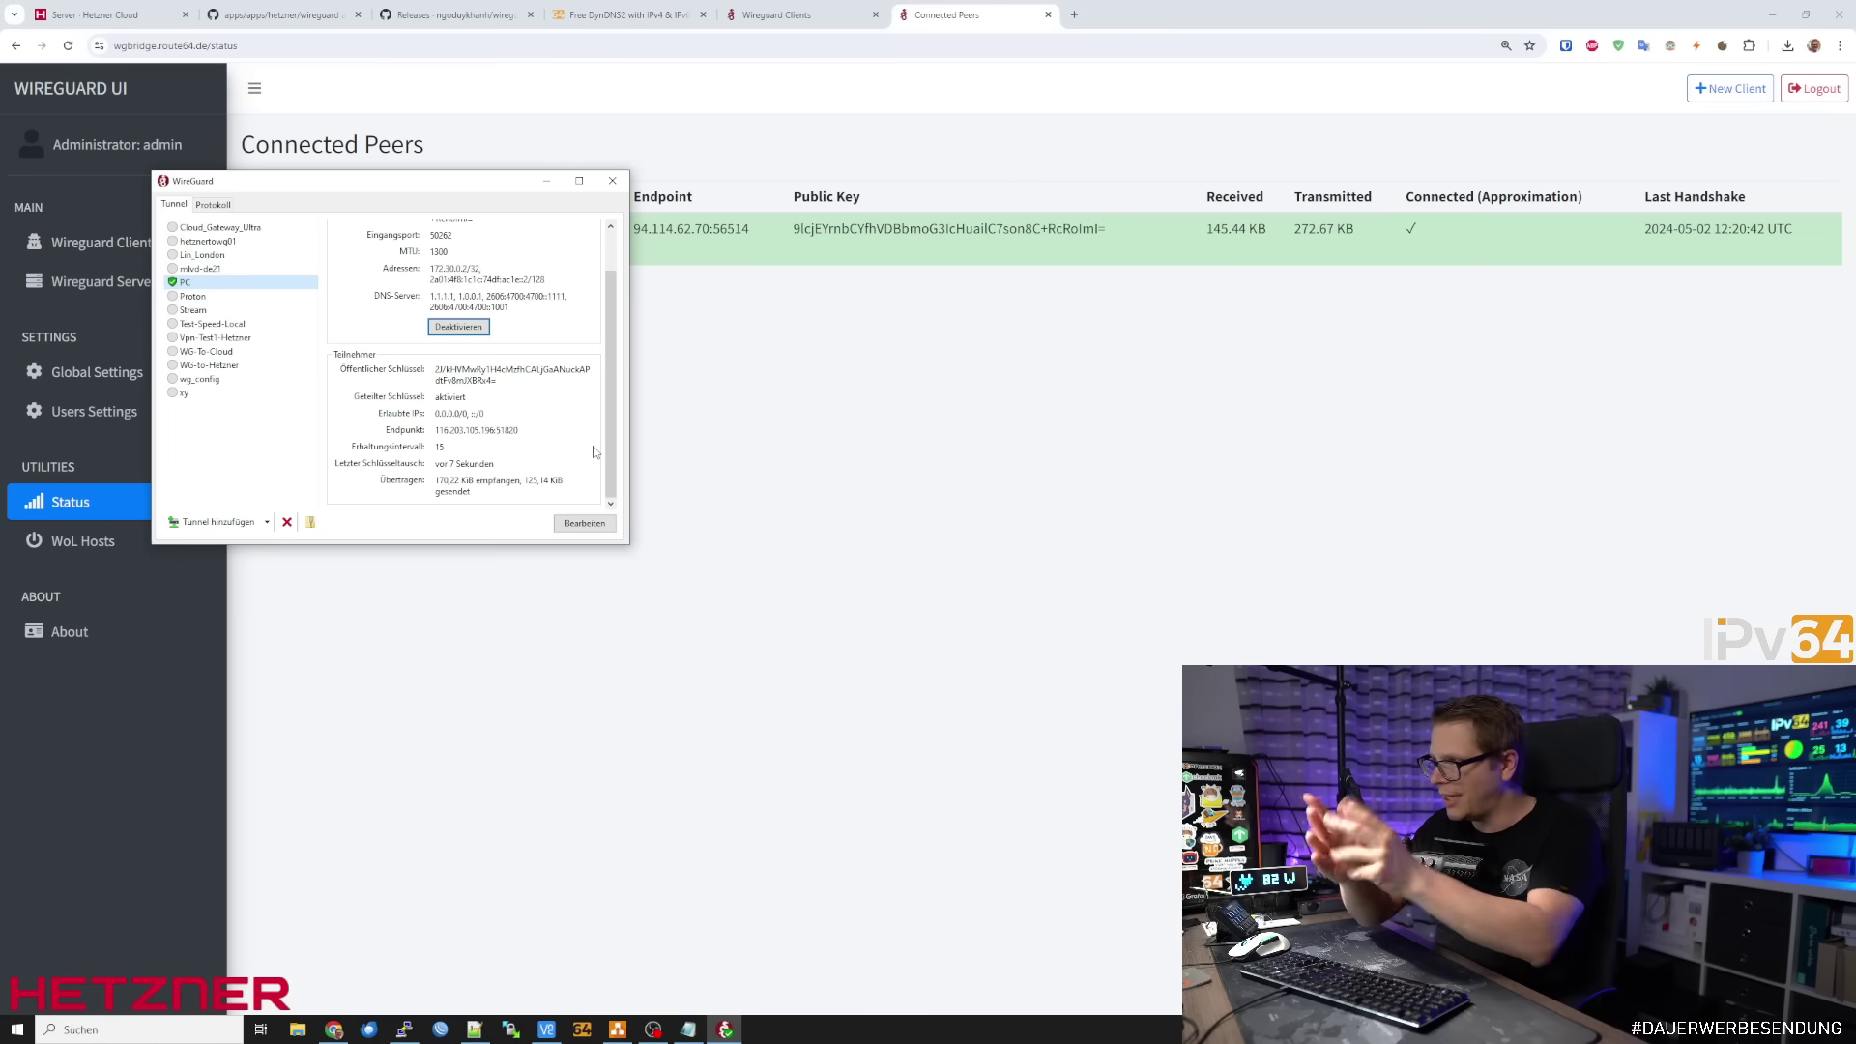
{"action": "left_click", "coordinate": [734, 447]}
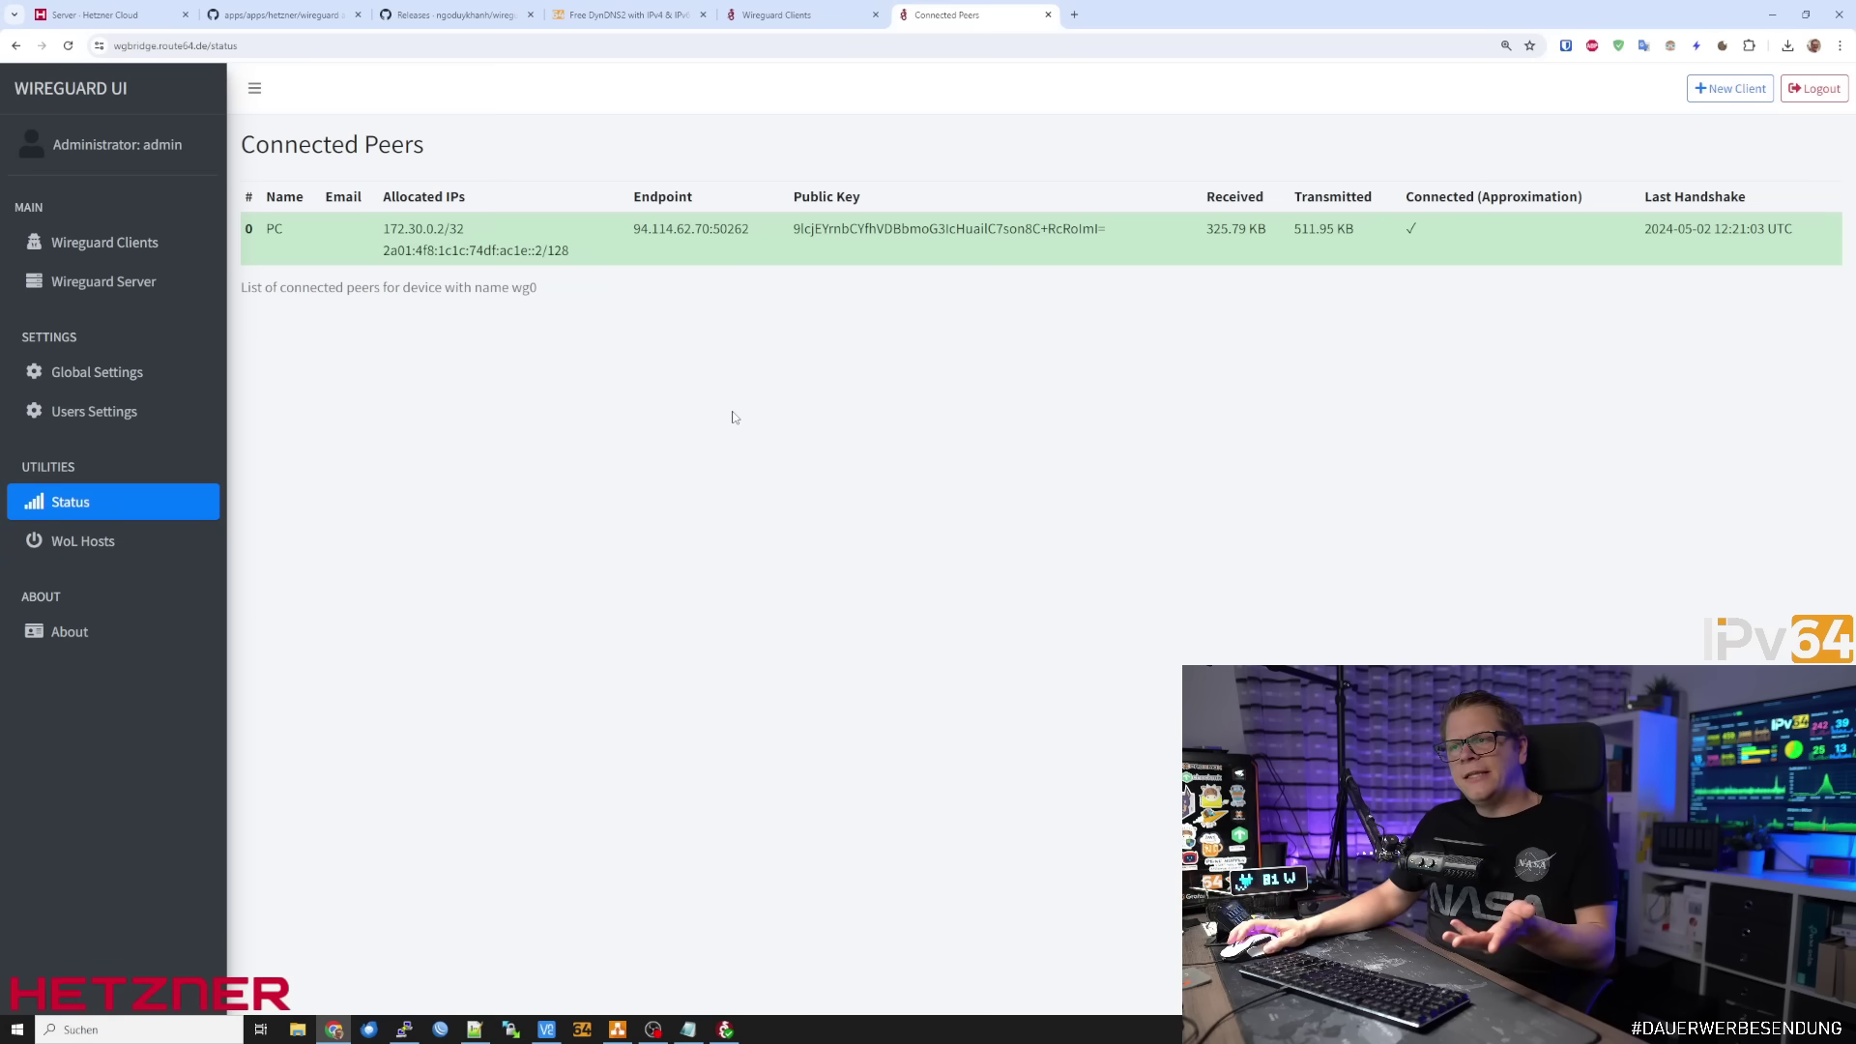
{"action": "left_click", "coordinate": [725, 1029]}
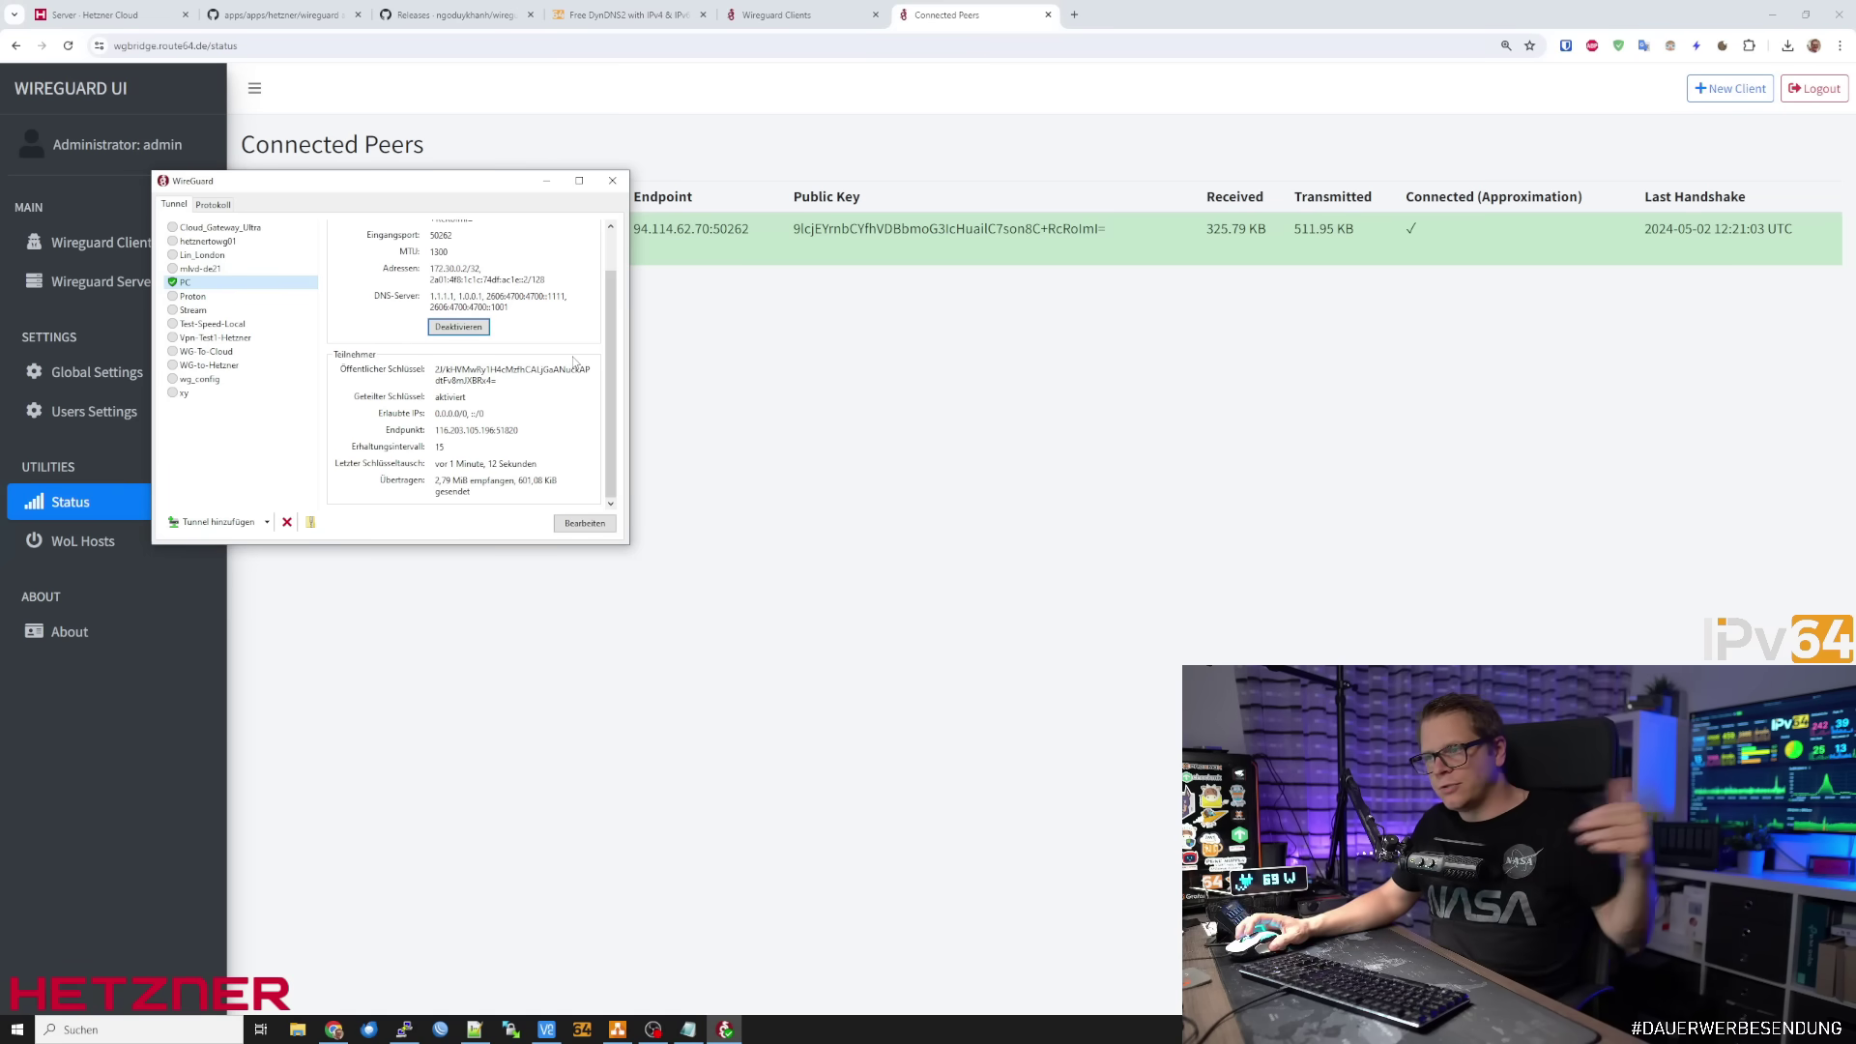
Load ipv64.net in a new browser tab
{"action": "left_click", "coordinate": [1073, 16]}
{"action": "type", "text": "ipv64.net"}
{"action": "key", "text": "Return"}
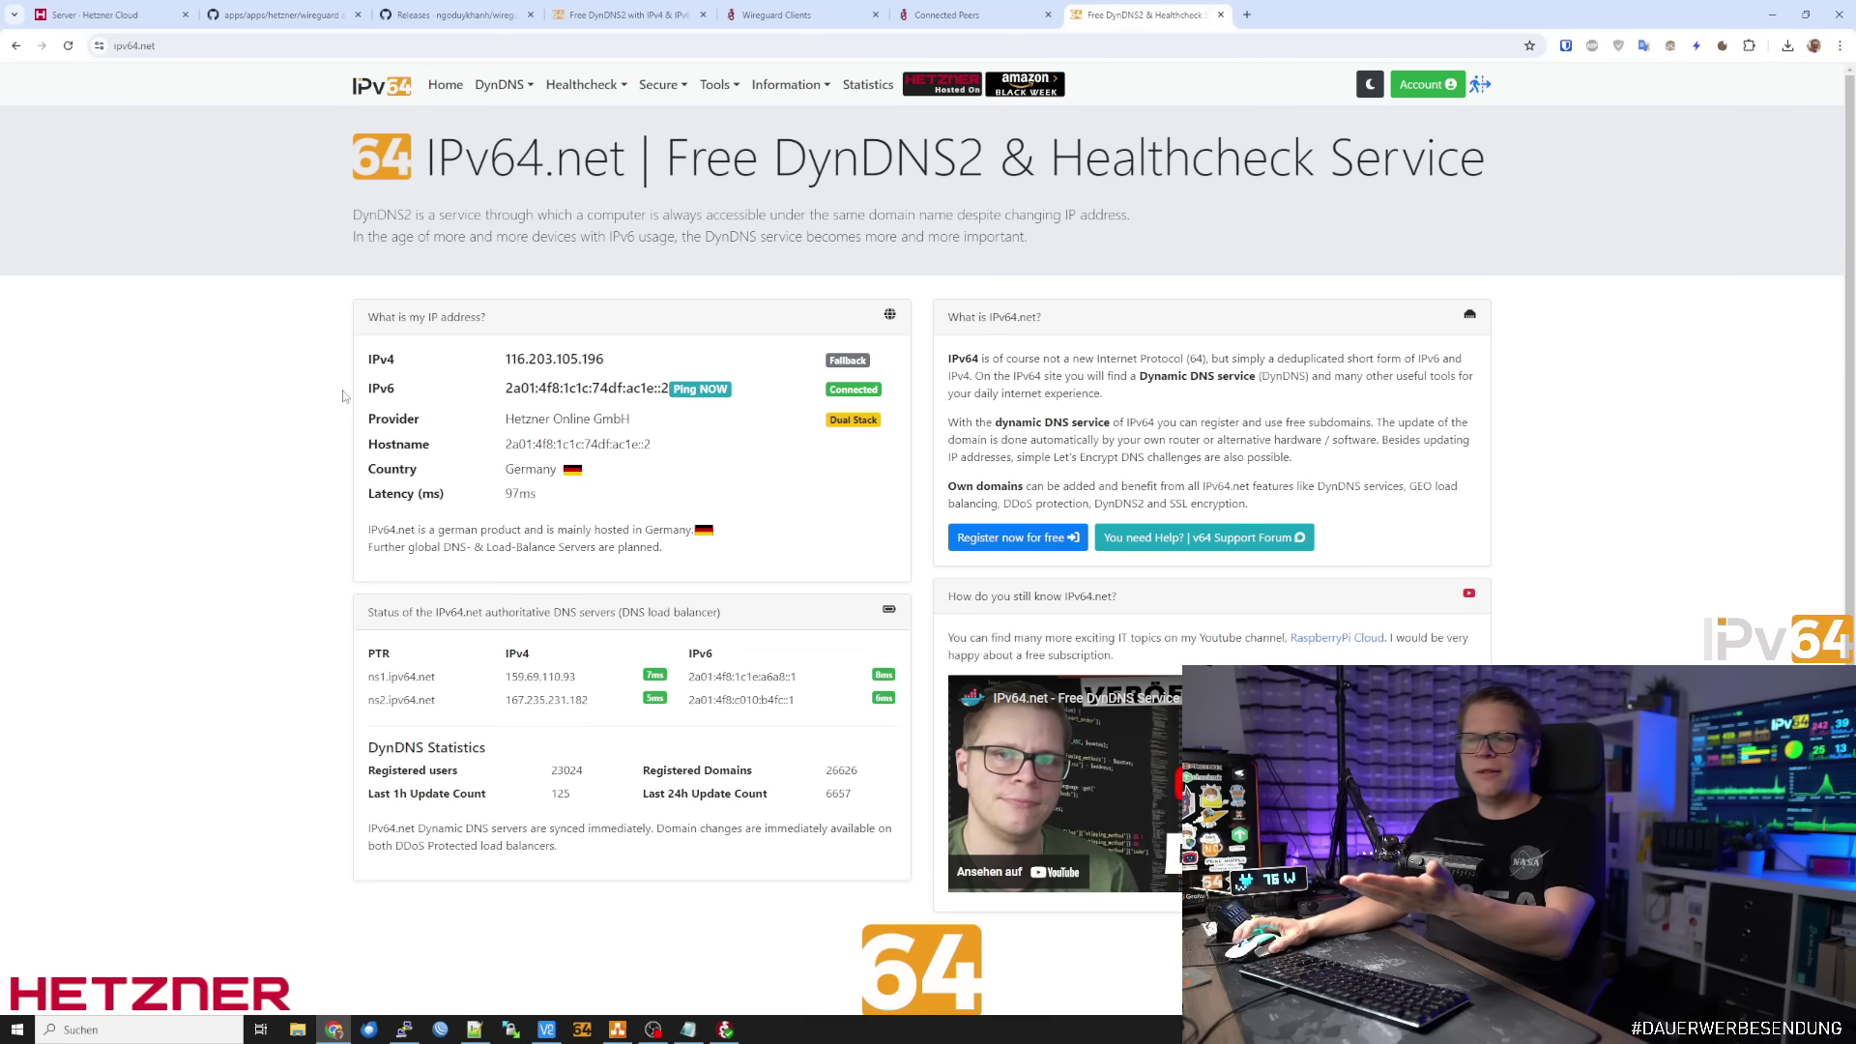
Check the detected IPv4 116.203.105.196 and IPv6 on ipv64.net, then compare with Hetzner Cloud
{"action": "double_click", "coordinate": [553, 356]}
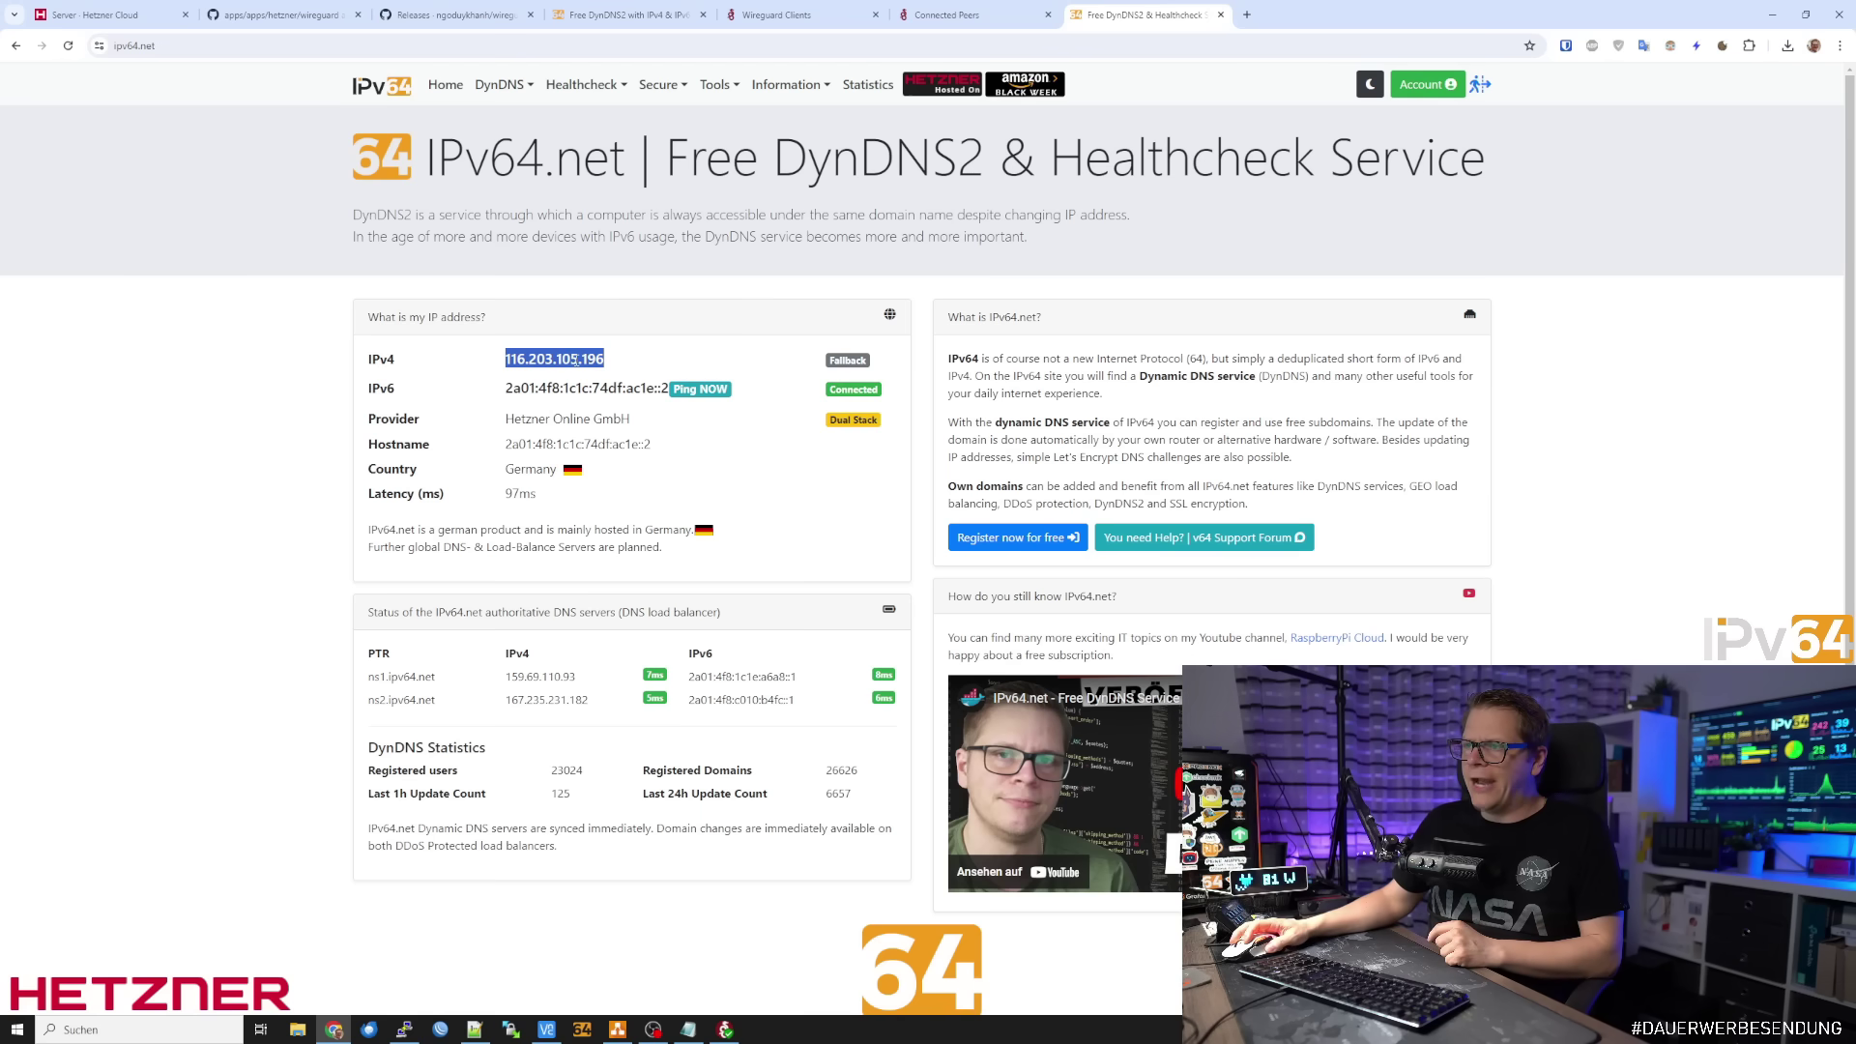
{"action": "double_click", "coordinate": [605, 359]}
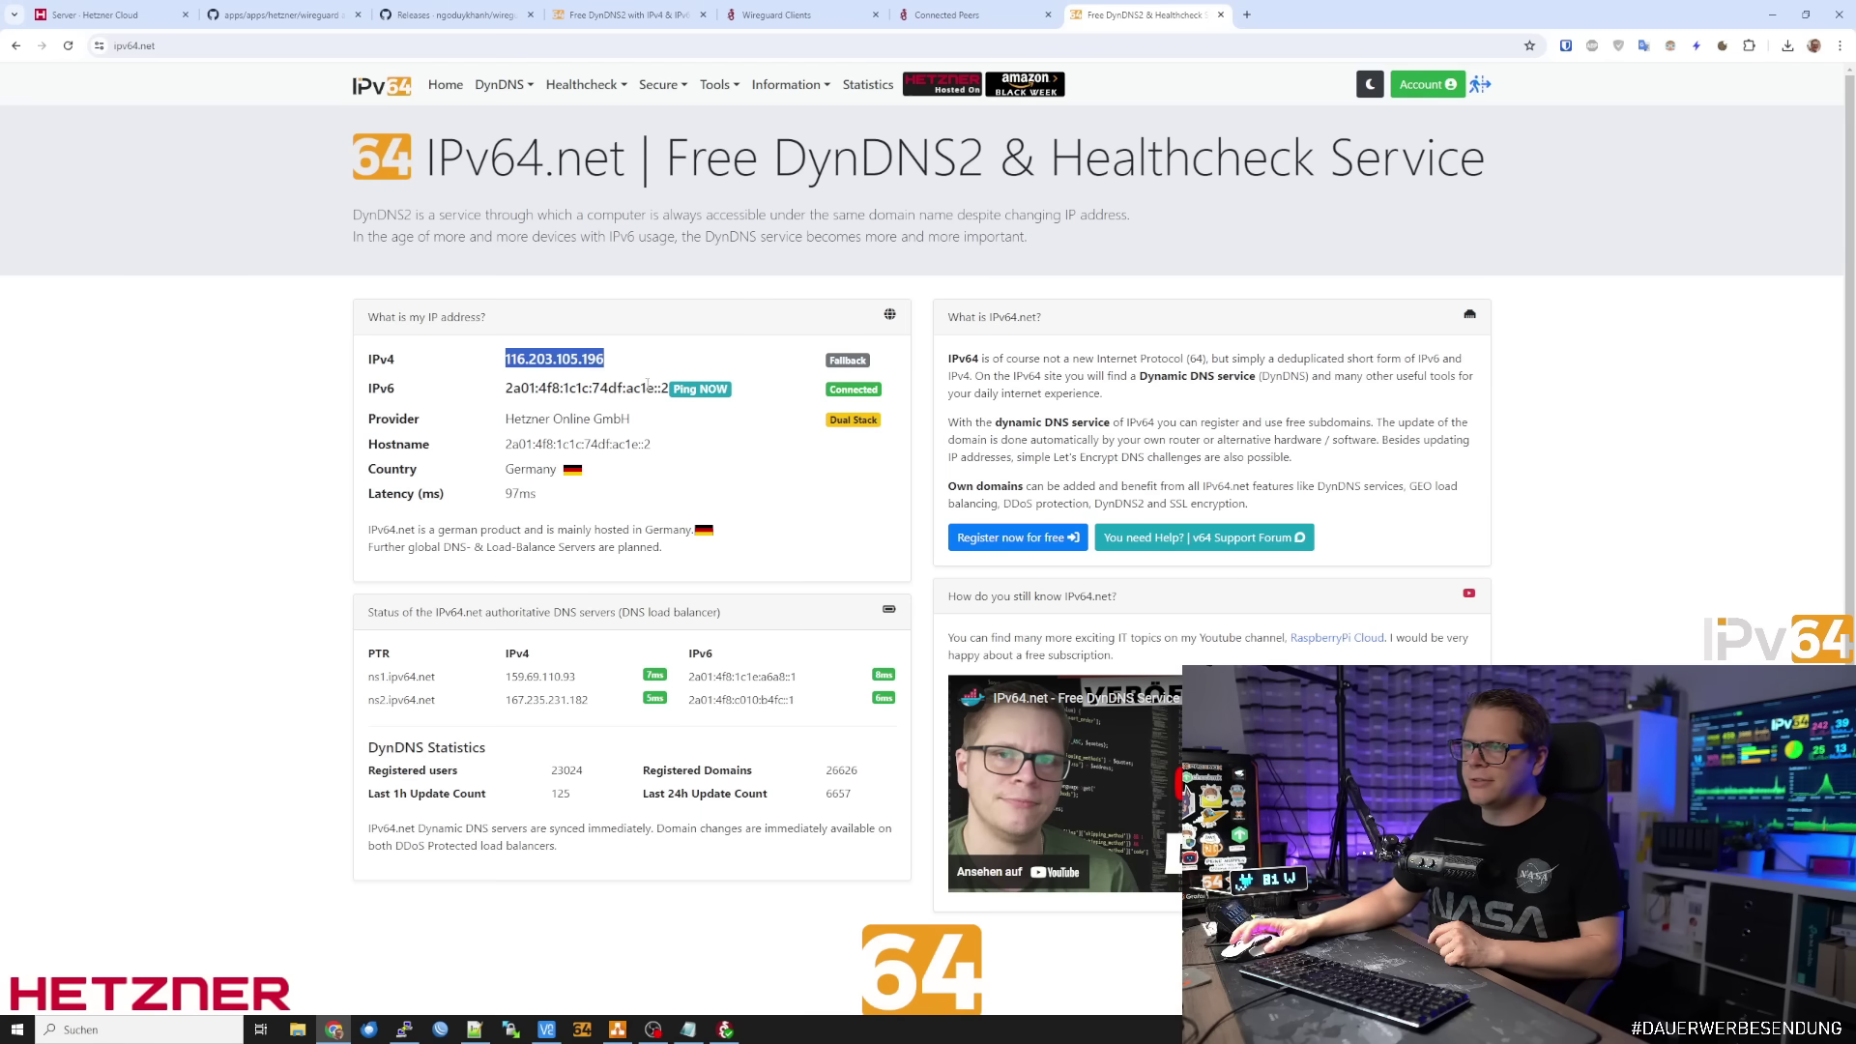
{"action": "left_click_drag", "start_coordinate": [635, 388], "coordinate": [671, 391]}
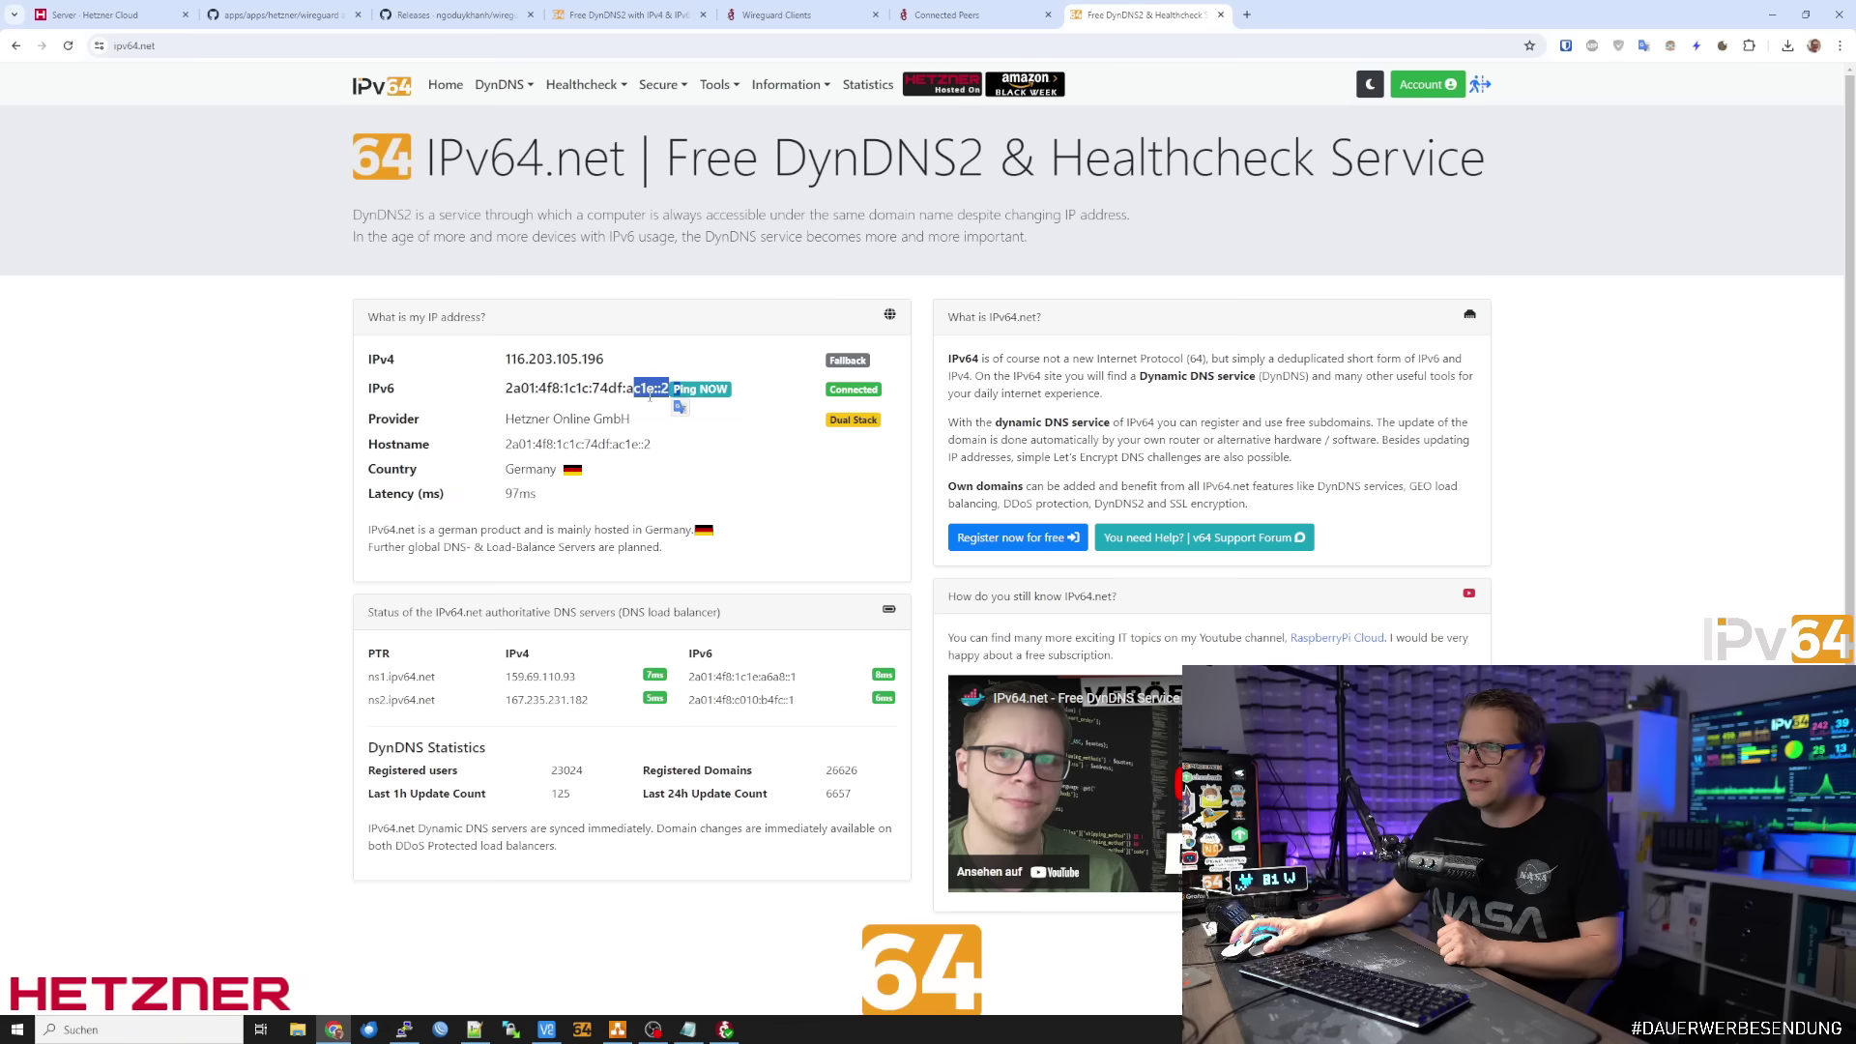
{"action": "double_click", "coordinate": [576, 359]}
{"action": "left_click", "coordinate": [618, 365]}
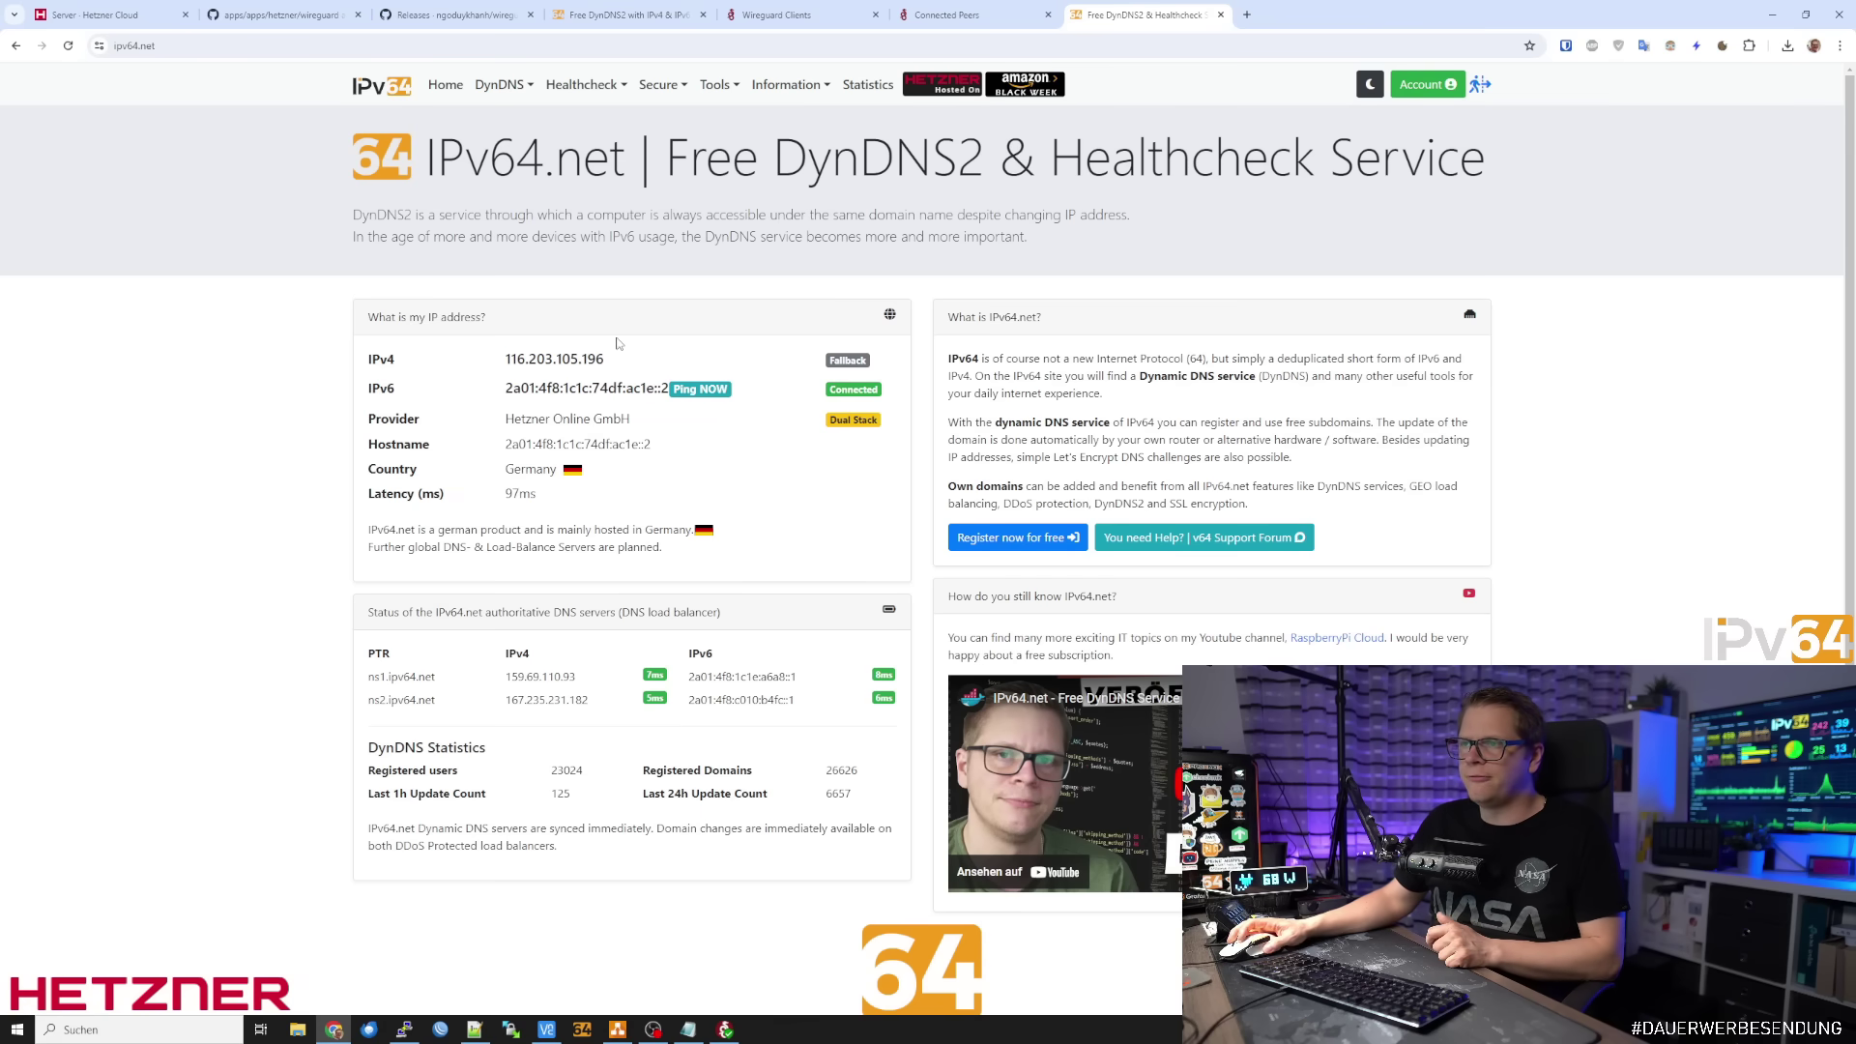
{"action": "left_click", "coordinate": [116, 17]}
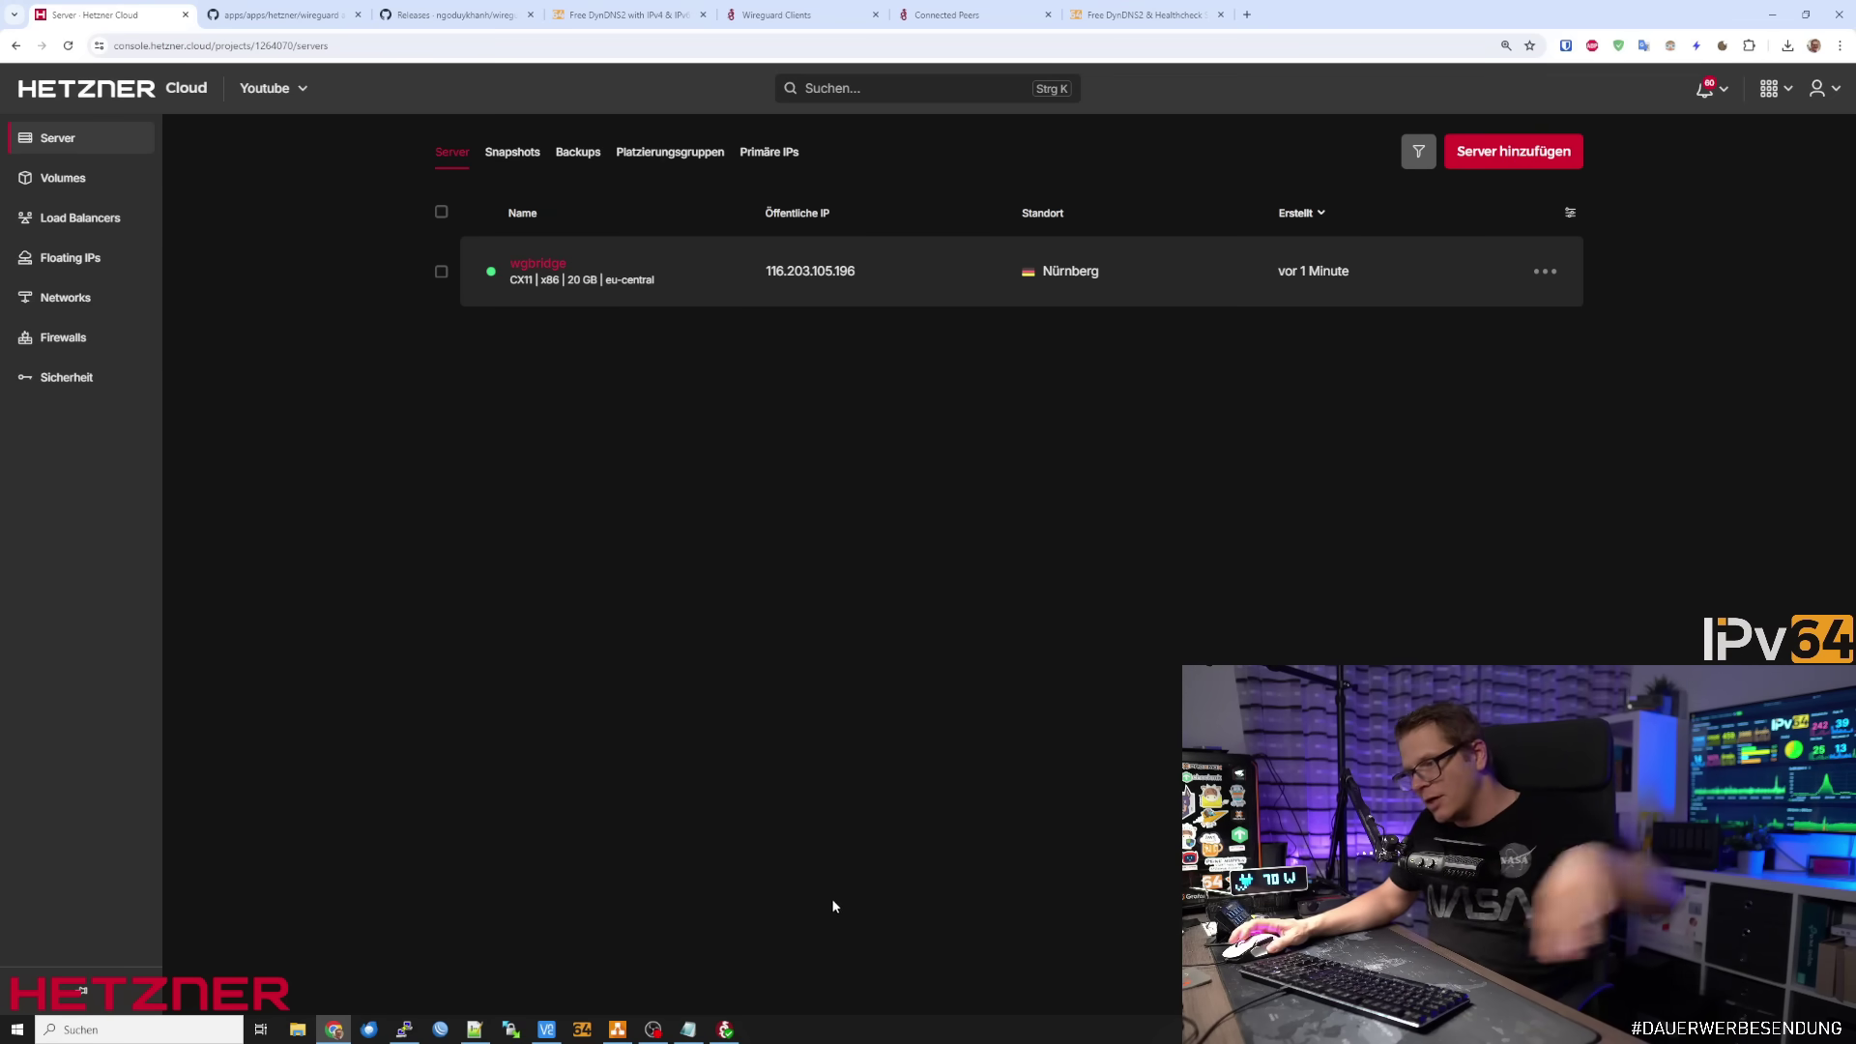
Glance at the WireGuard UI and ipv64.net tabs, then open the wgbridge server overview
{"action": "left_click", "coordinate": [783, 14]}
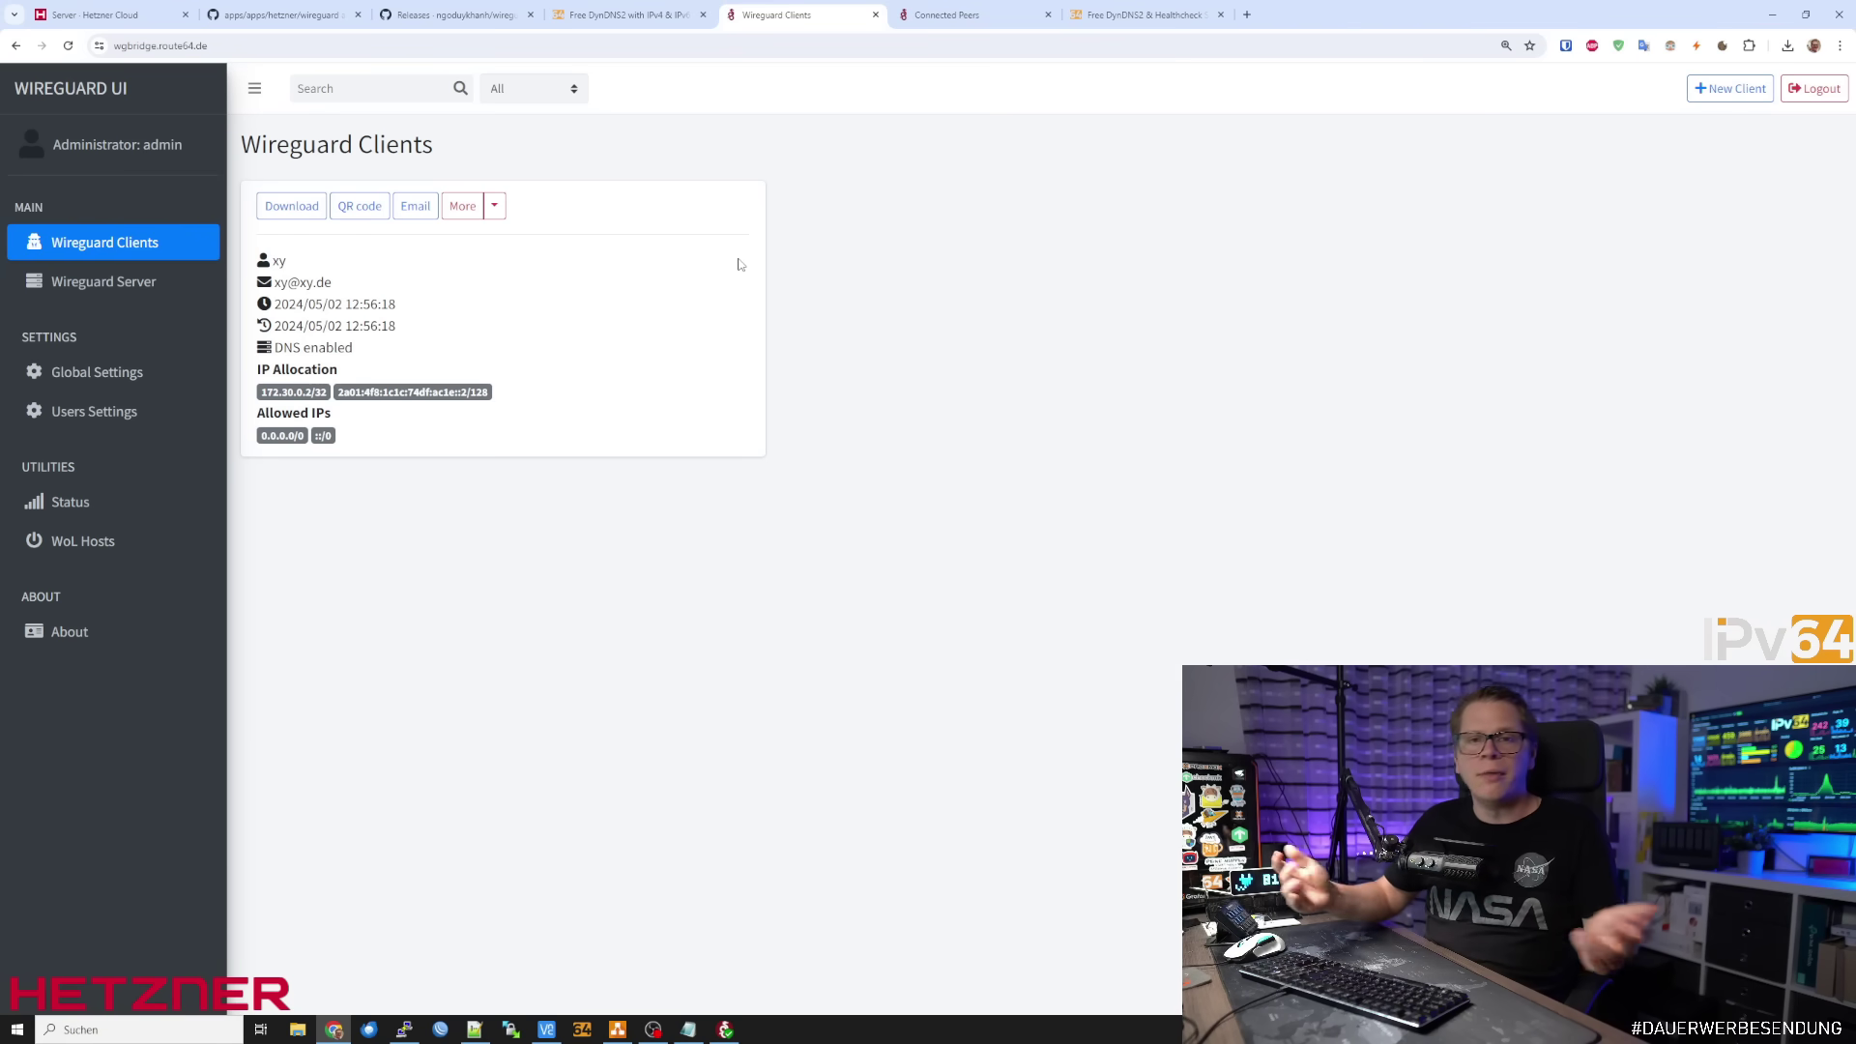
{"action": "left_click", "coordinate": [1145, 14]}
{"action": "left_click", "coordinate": [802, 15]}
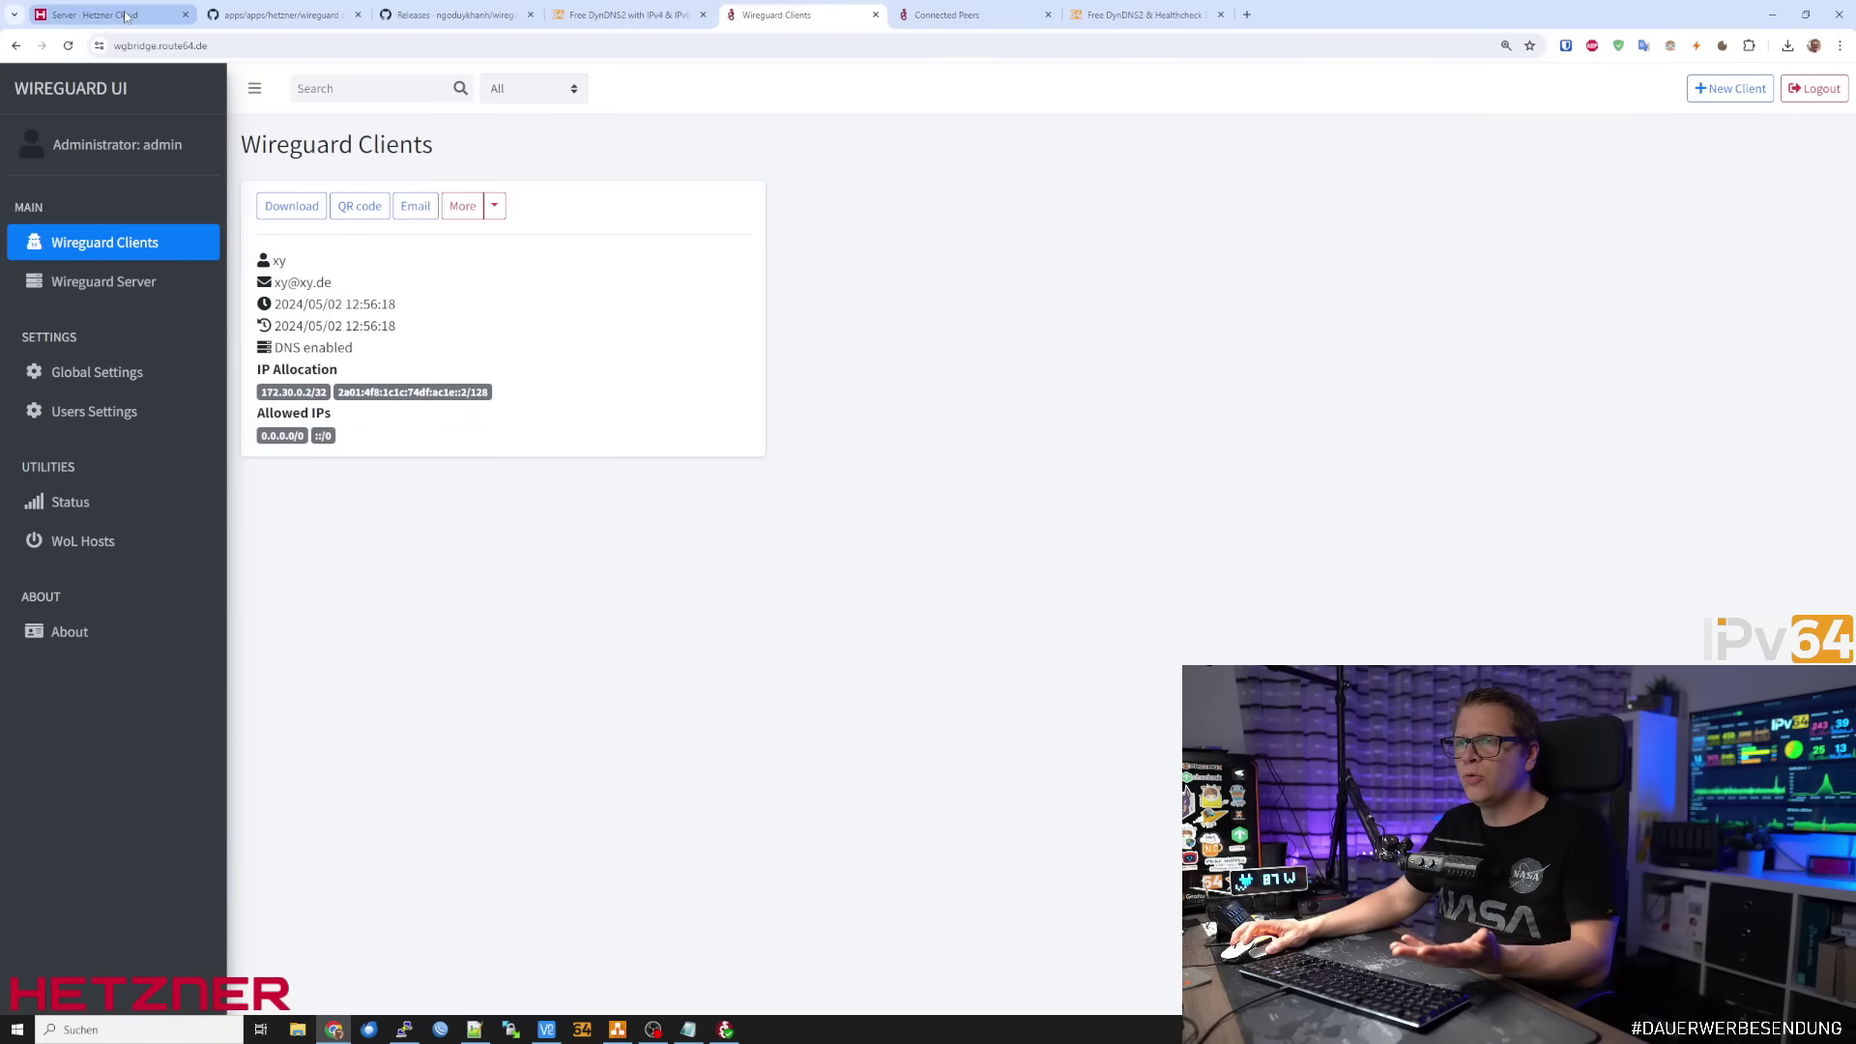
{"action": "left_click", "coordinate": [97, 15]}
{"action": "left_click", "coordinate": [650, 283]}
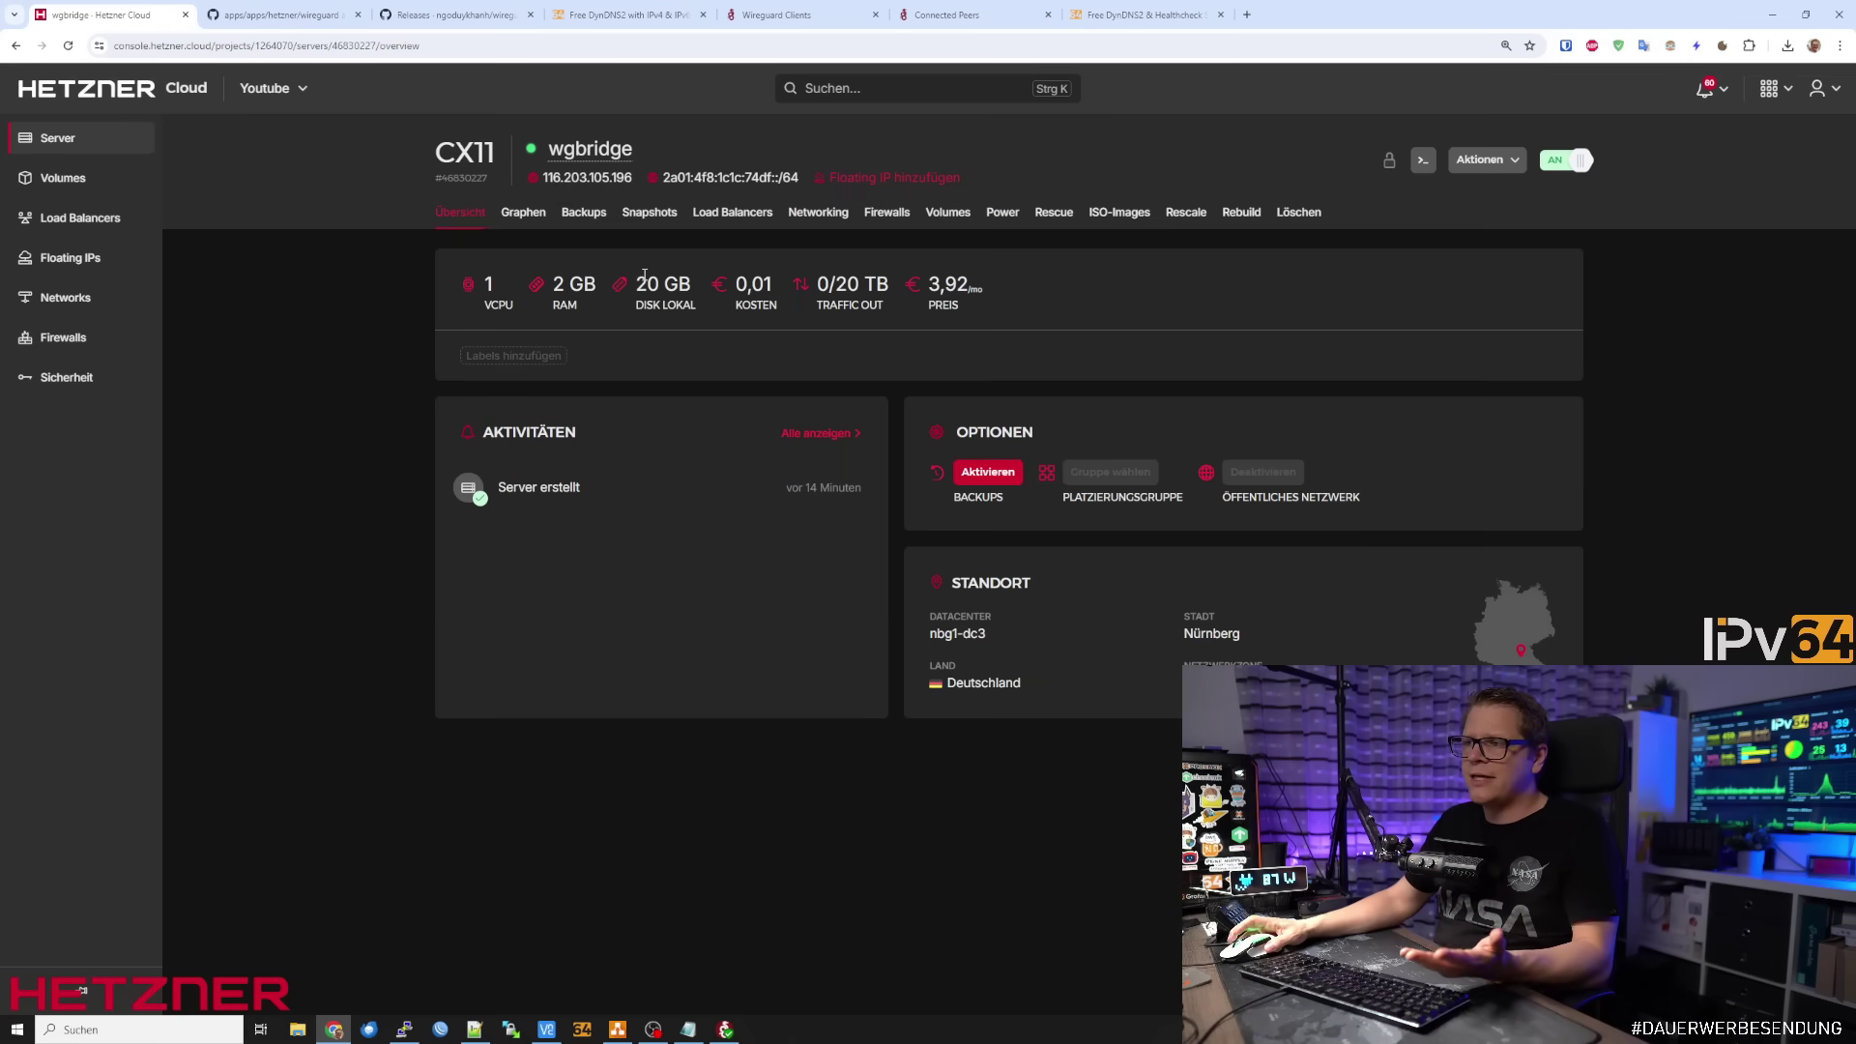
View wgbridge's Backups and empty Snapshots pages, return to Übersicht, then to WireGuard UI clients
{"action": "left_click", "coordinate": [607, 216]}
{"action": "left_click", "coordinate": [636, 218]}
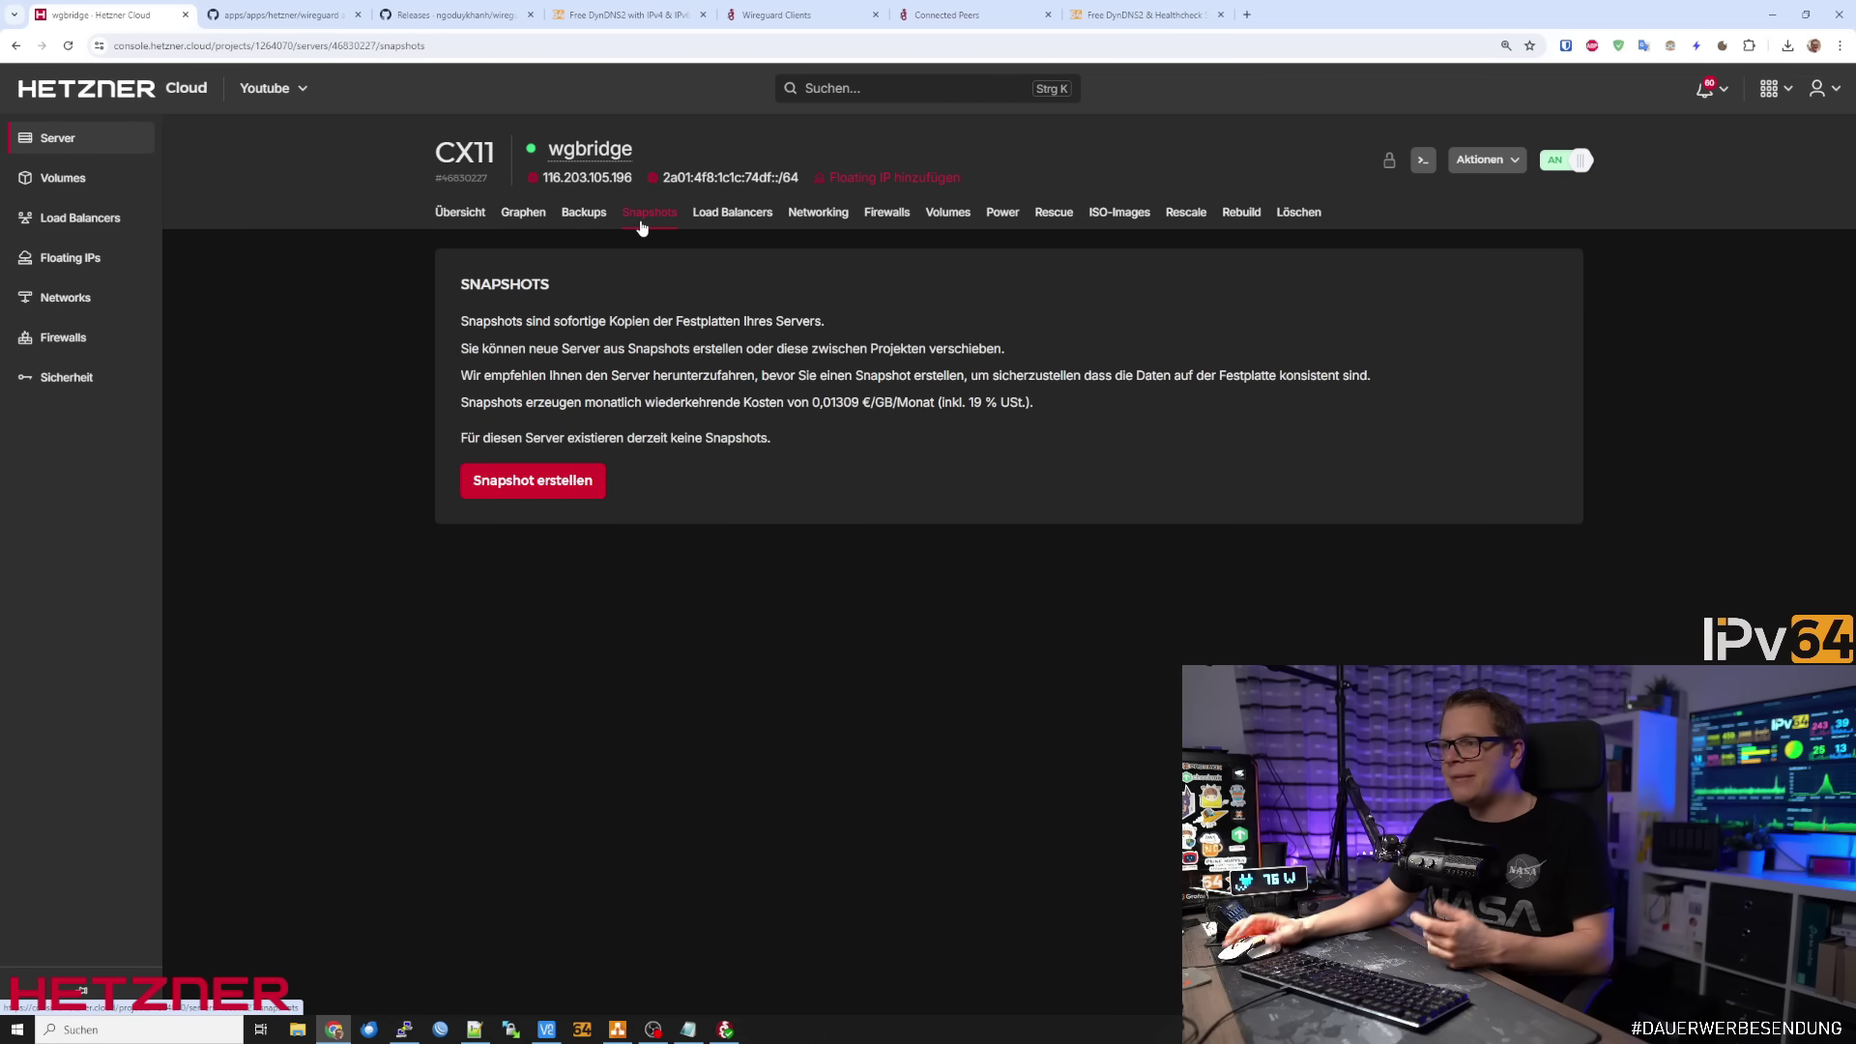
{"action": "left_click", "coordinate": [773, 14]}
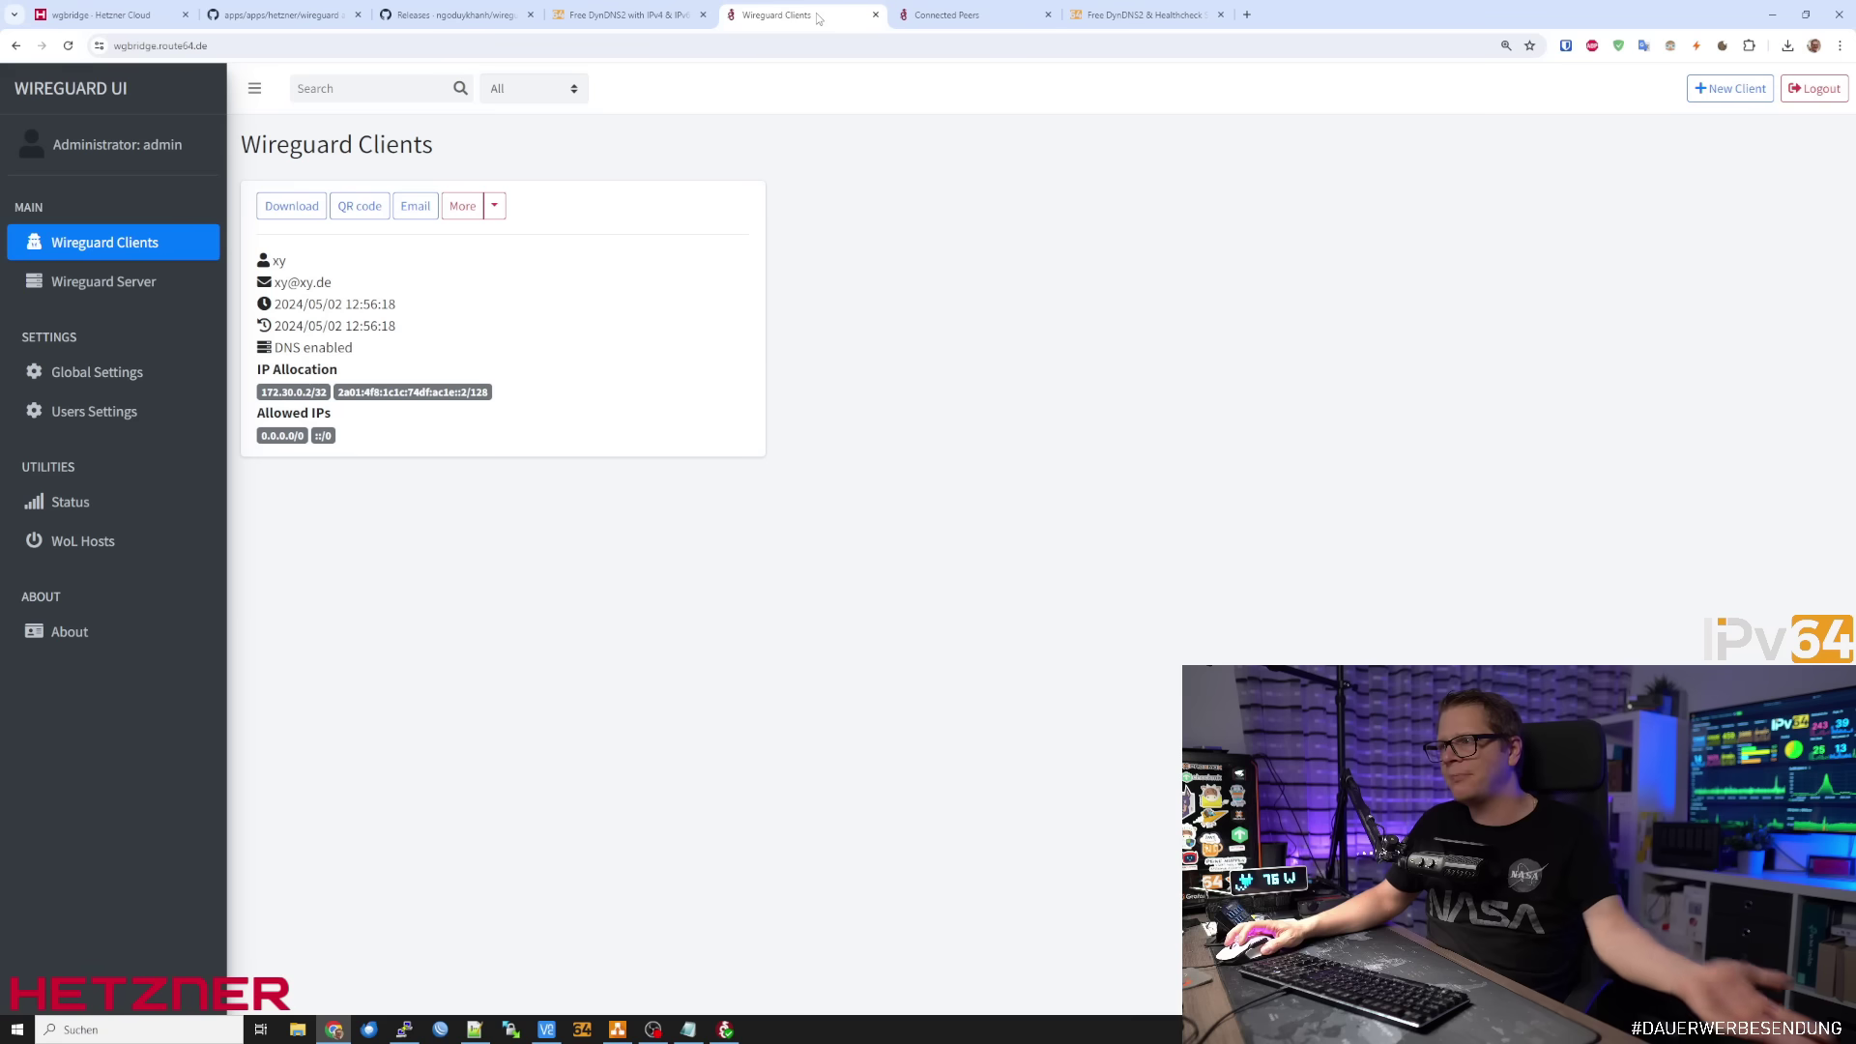
{"action": "left_click", "coordinate": [121, 15]}
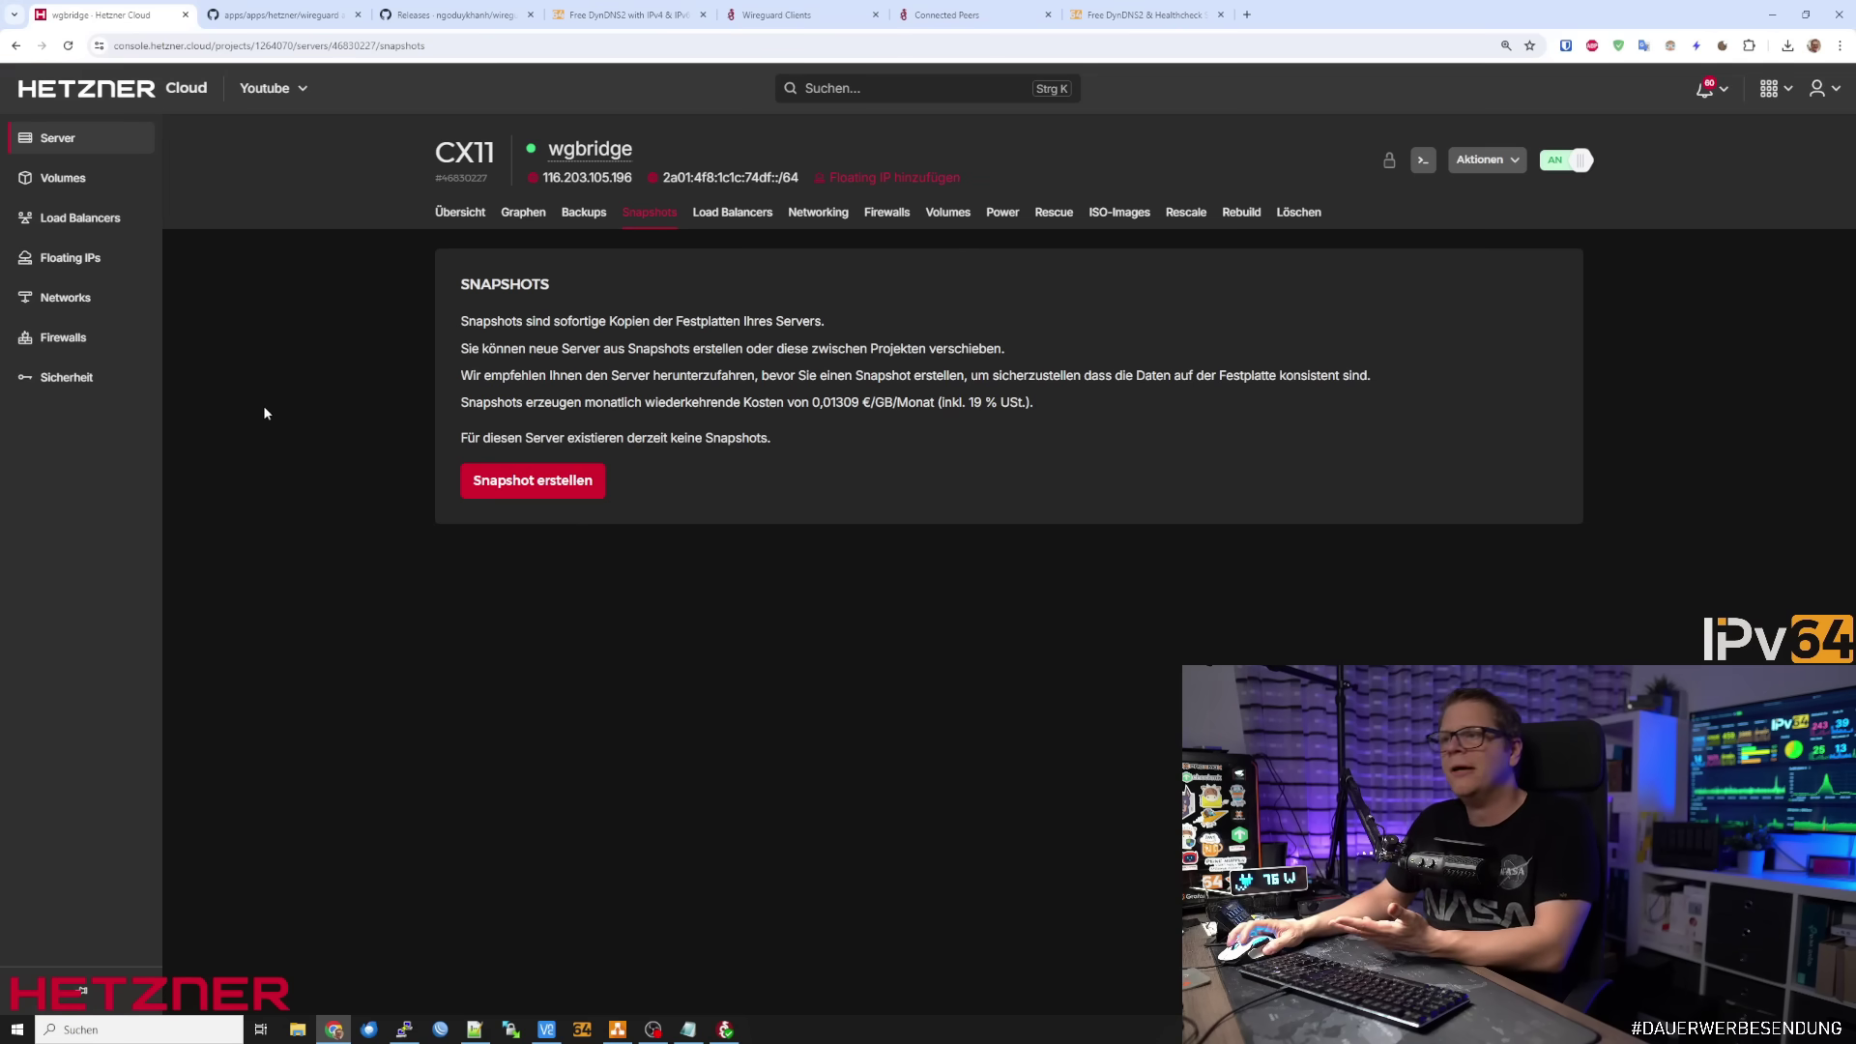
{"action": "left_click", "coordinate": [461, 217]}
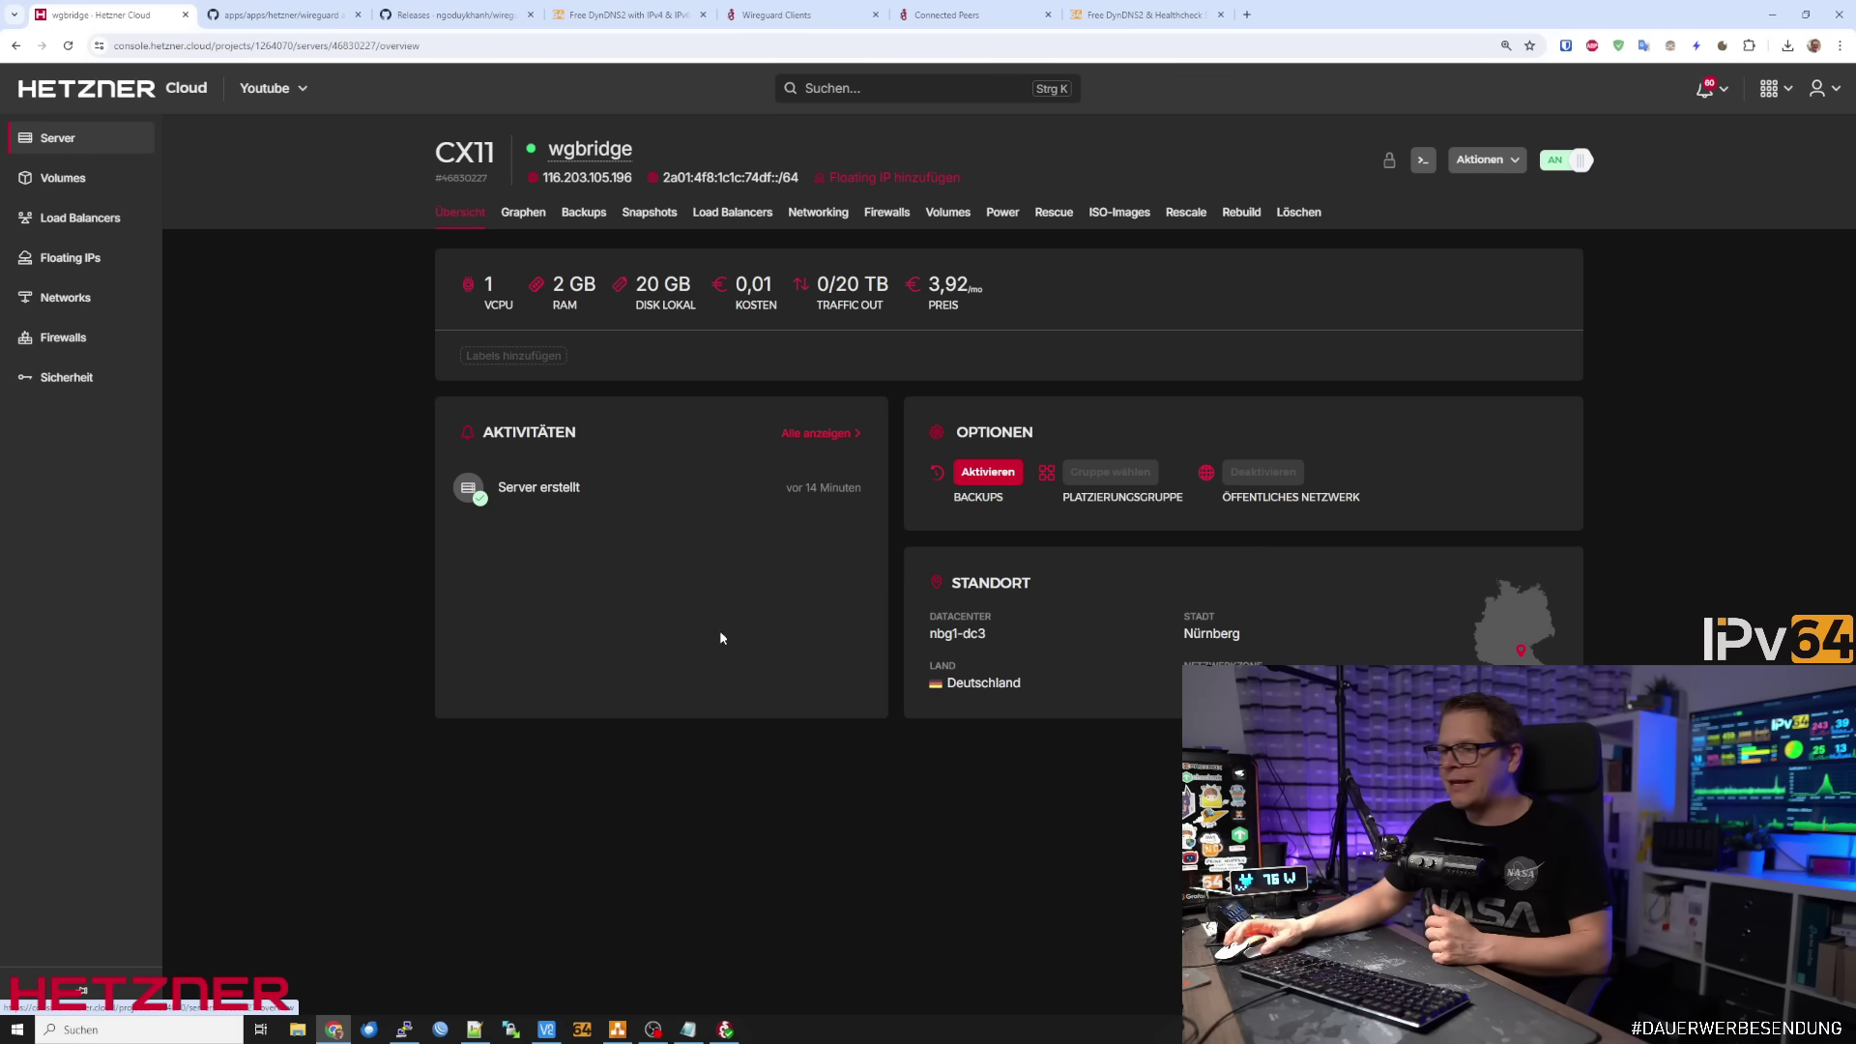
{"action": "left_click", "coordinate": [839, 20]}
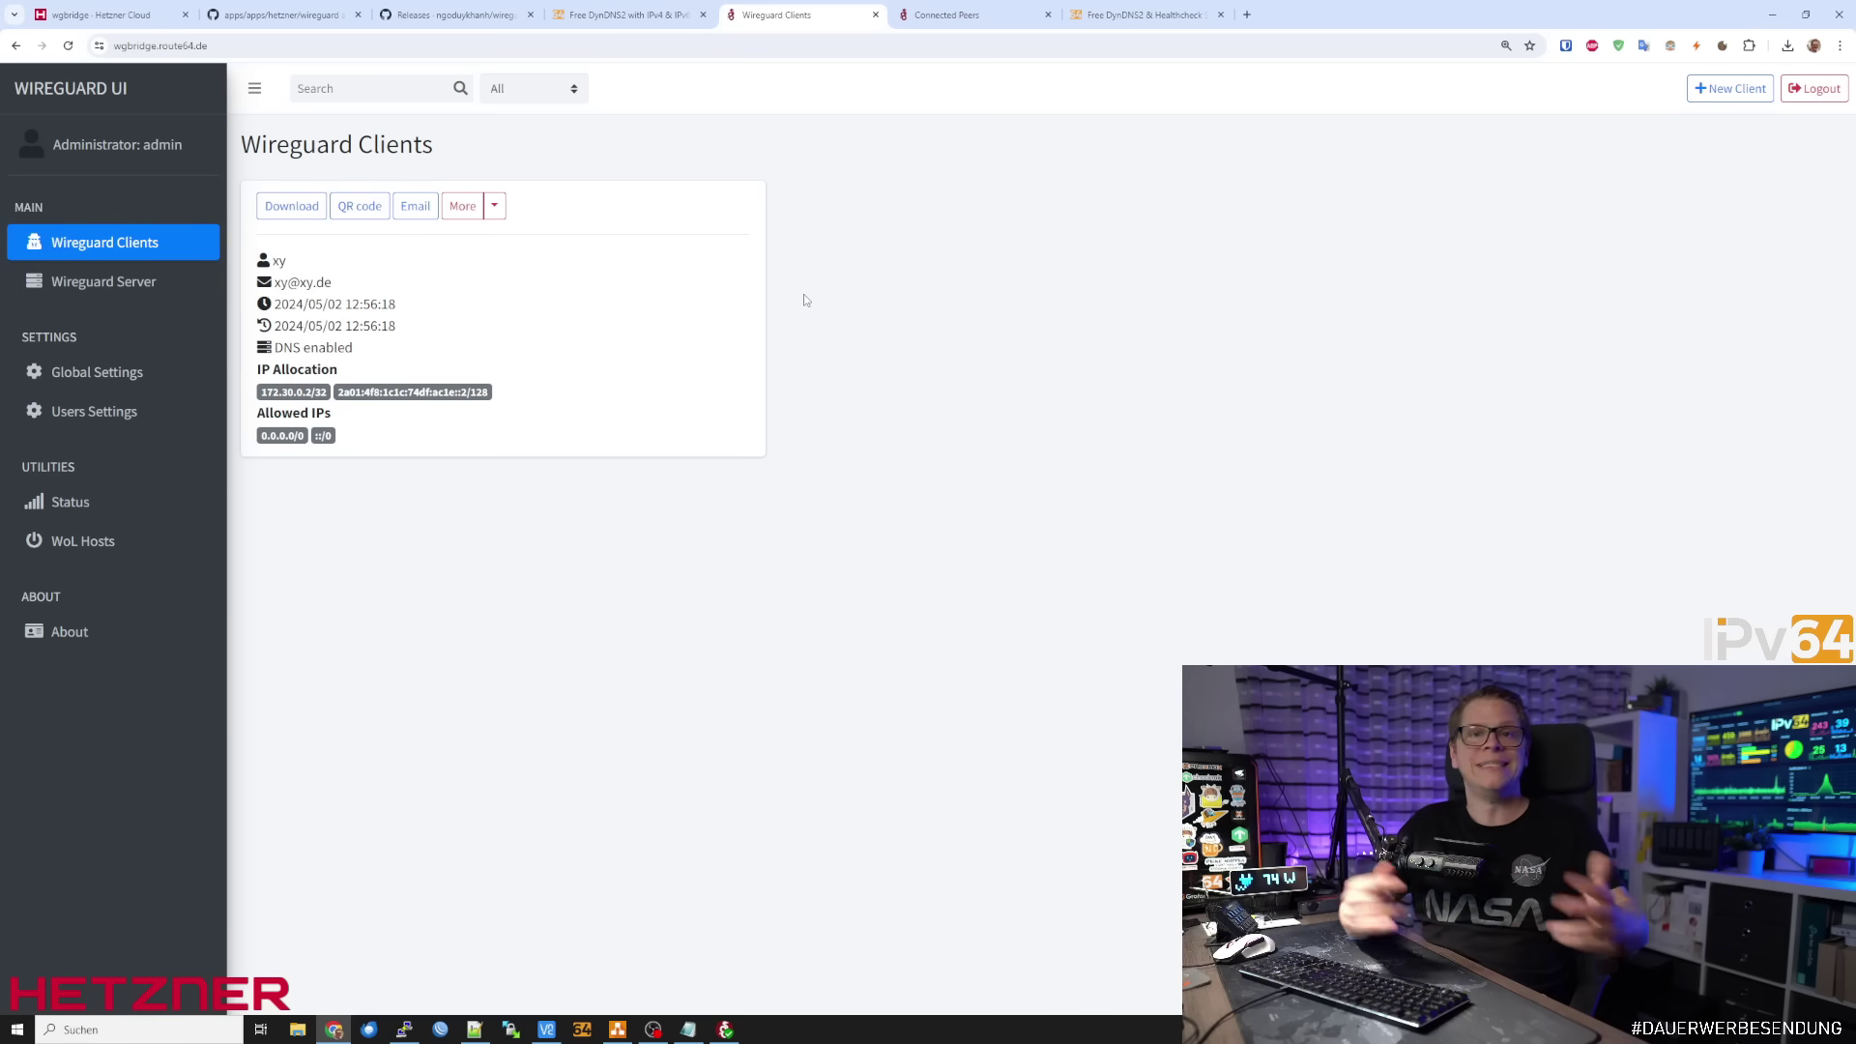